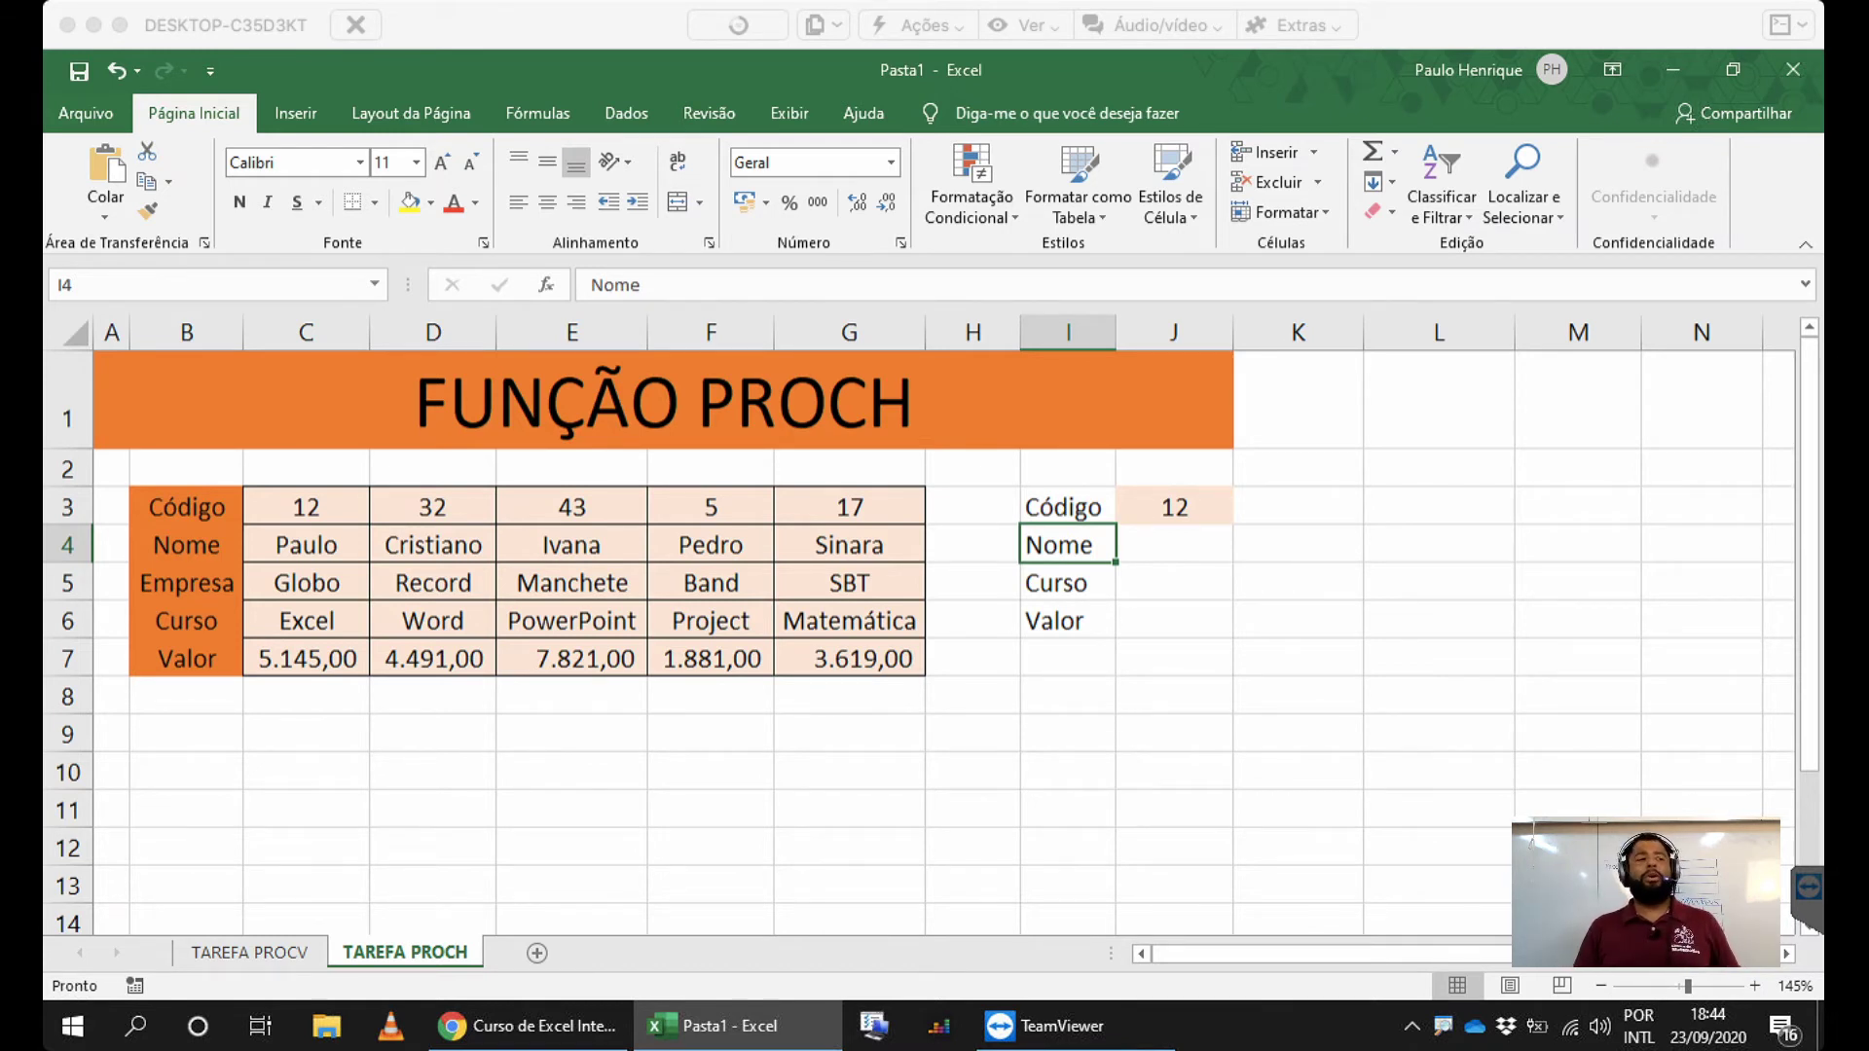
# - Draw a right-pointing block arrow about 0.73 cm high and 11.09 cm wide over the Código row of the table
pyautogui.click(1174, 506)
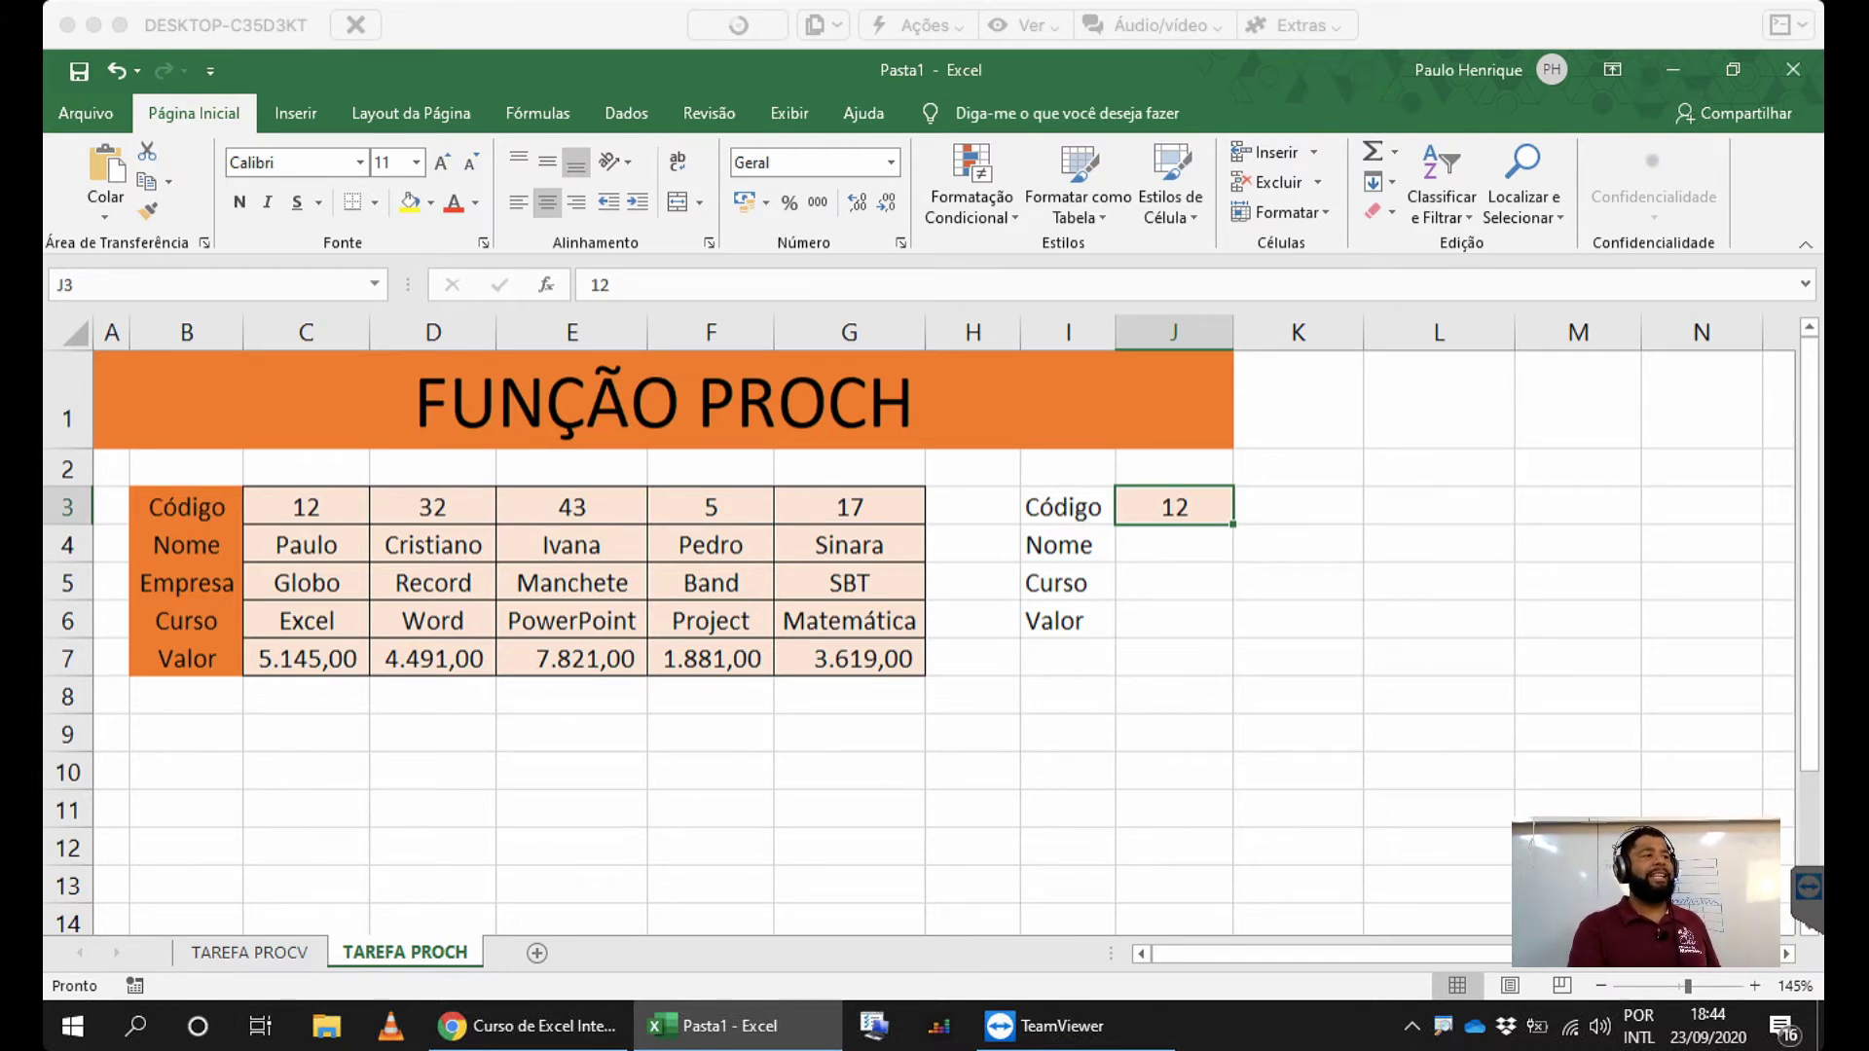
pyautogui.click(294, 112)
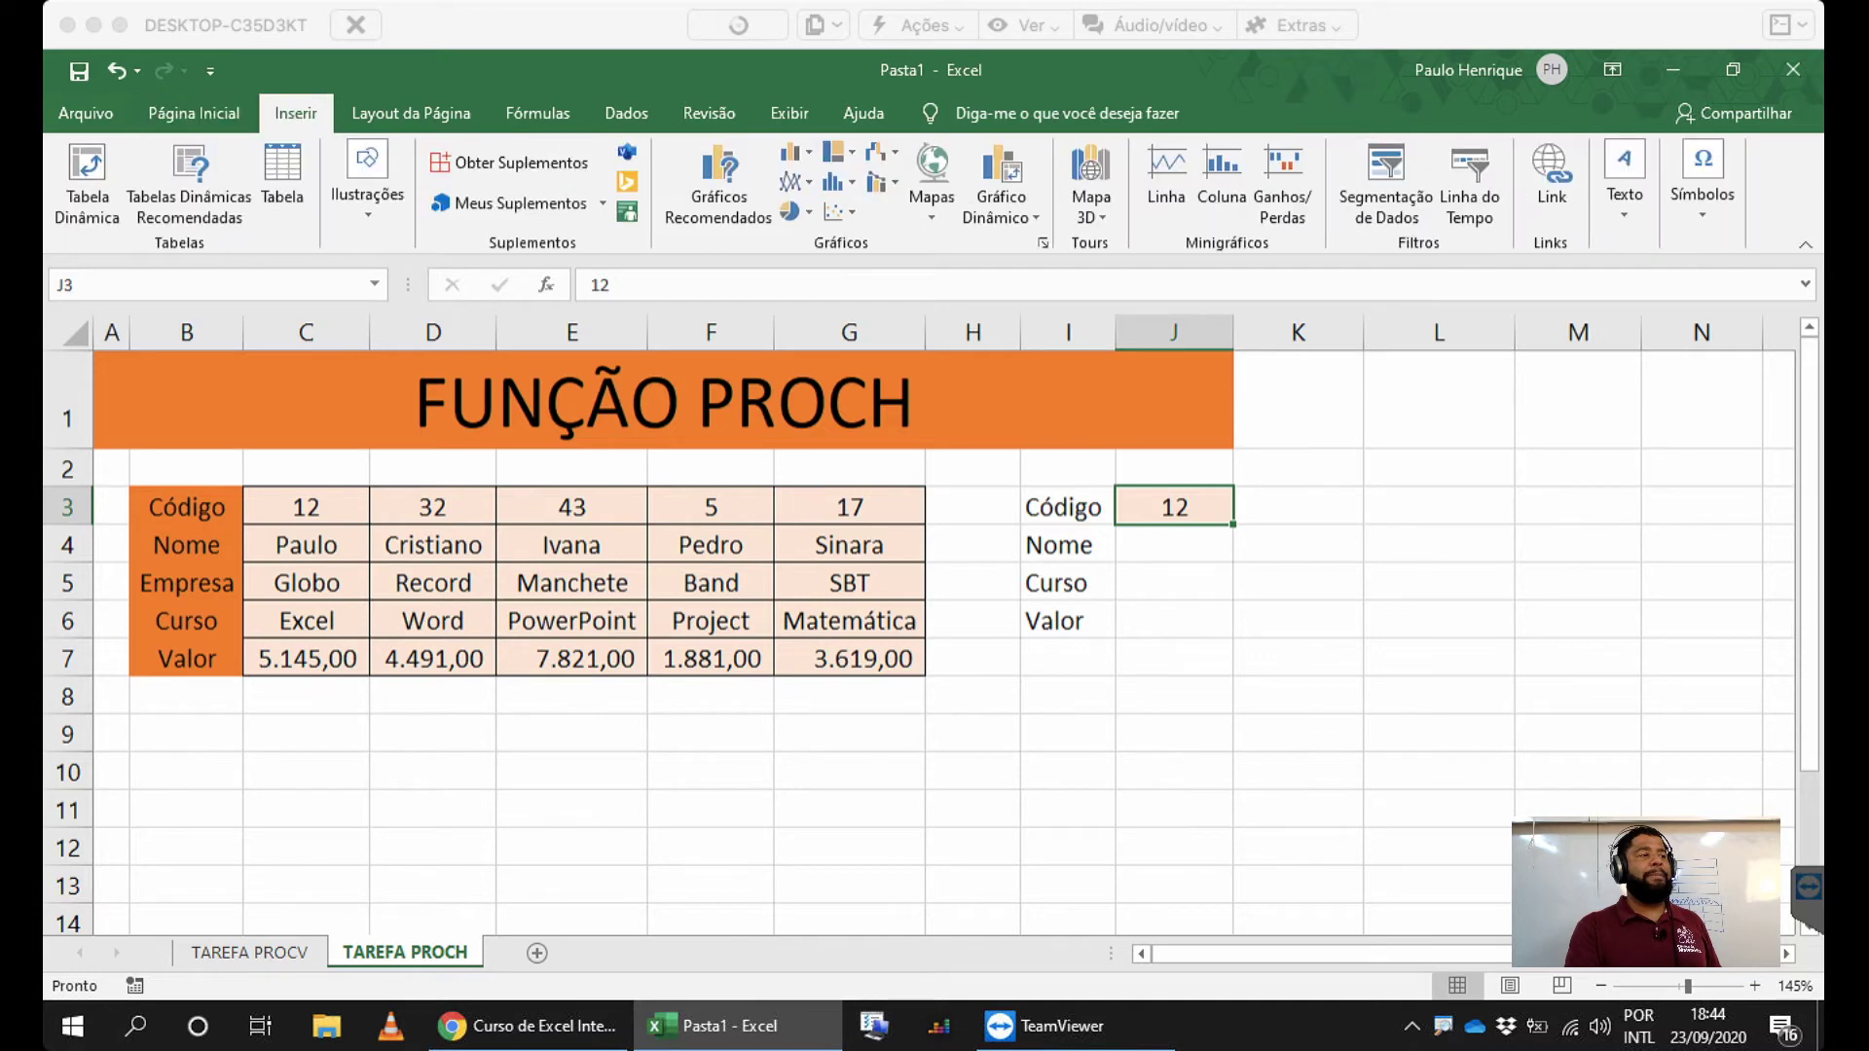
pyautogui.click(367, 185)
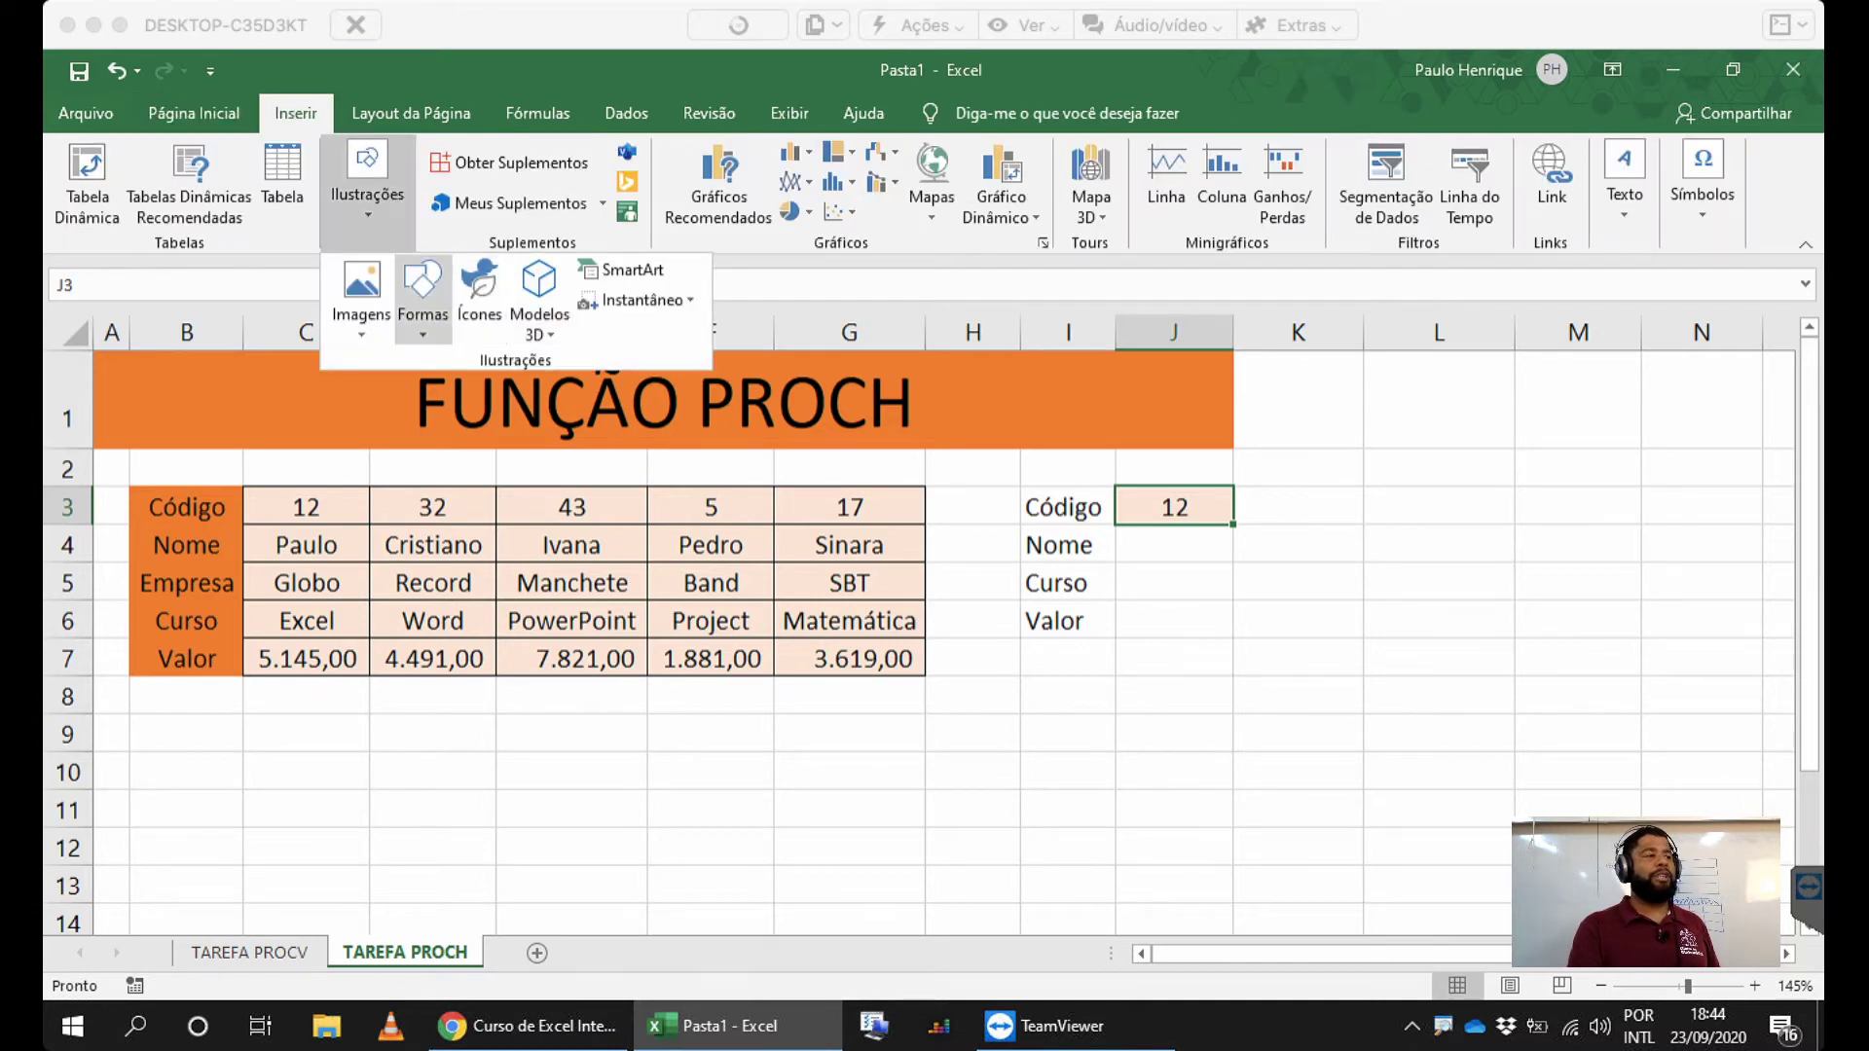
pyautogui.click(423, 292)
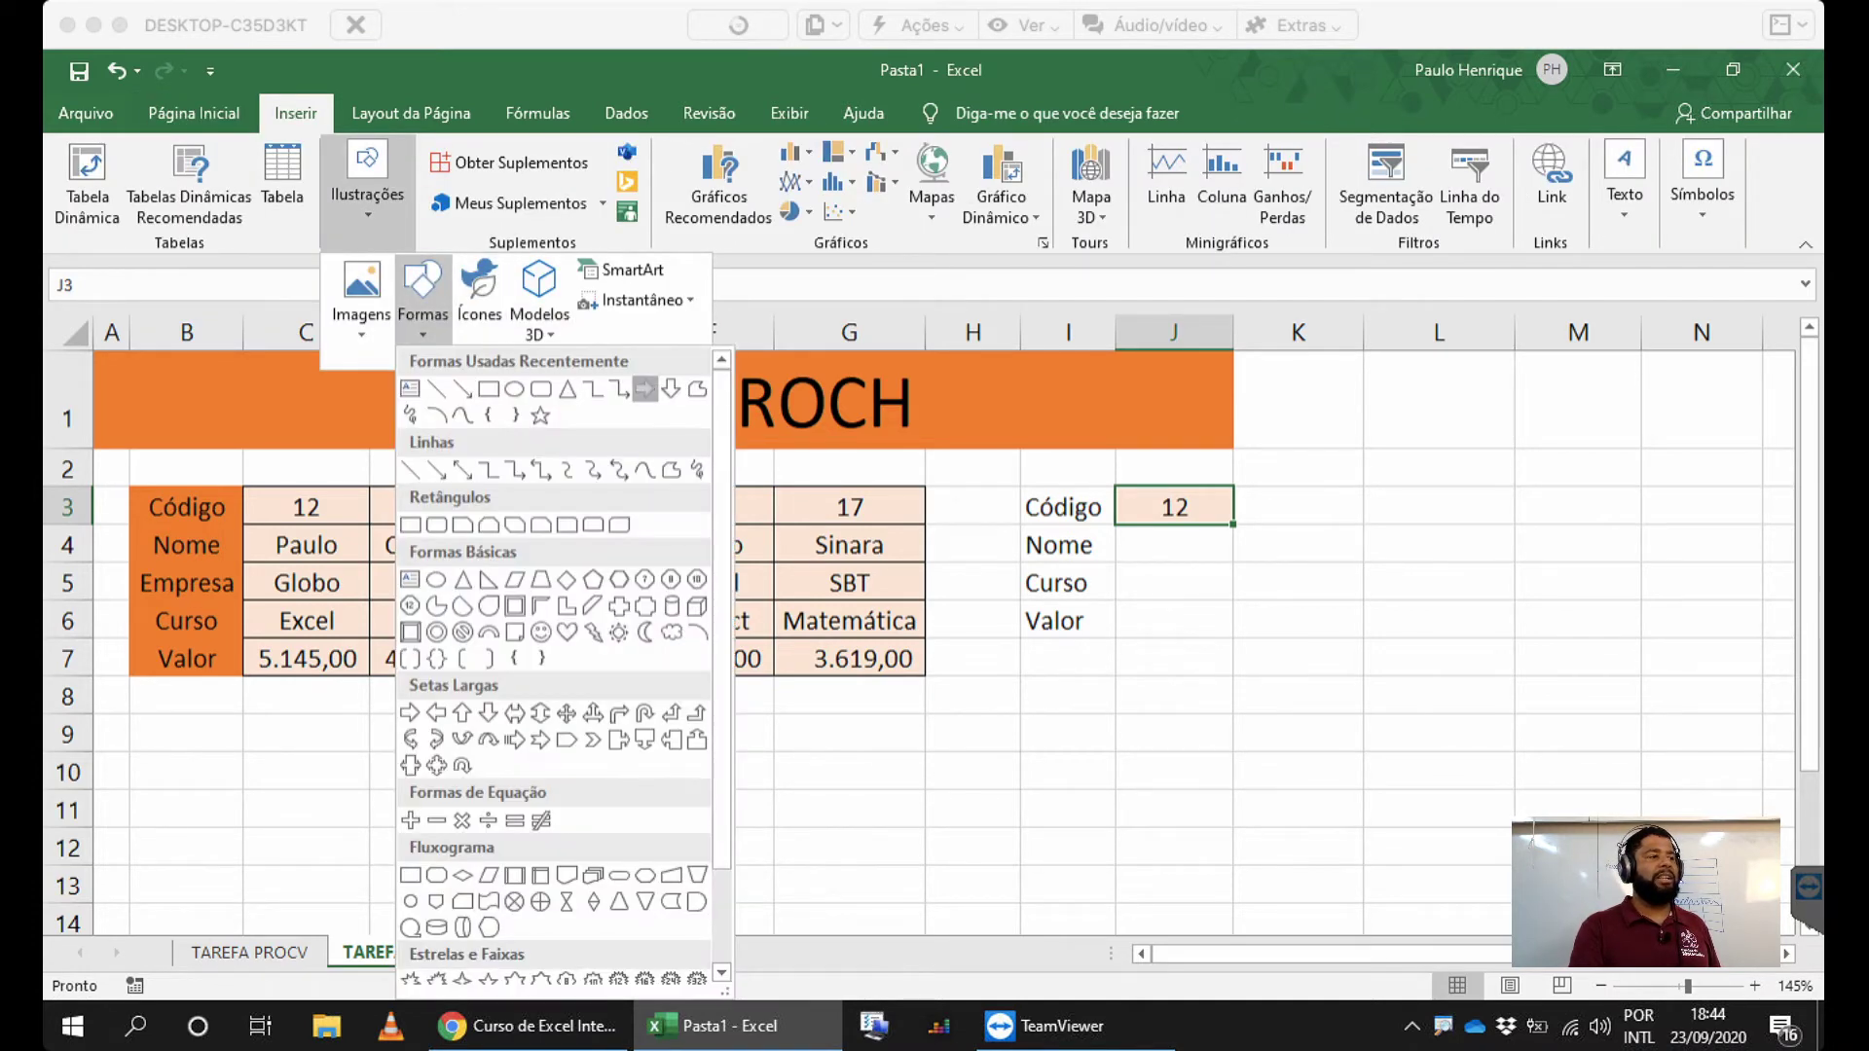
pyautogui.click(646, 388)
pyautogui.moveTo(143, 486)
pyautogui.mouseDown()
pyautogui.moveTo(163, 523)
pyautogui.moveTo(937, 524)
pyautogui.mouseUp()
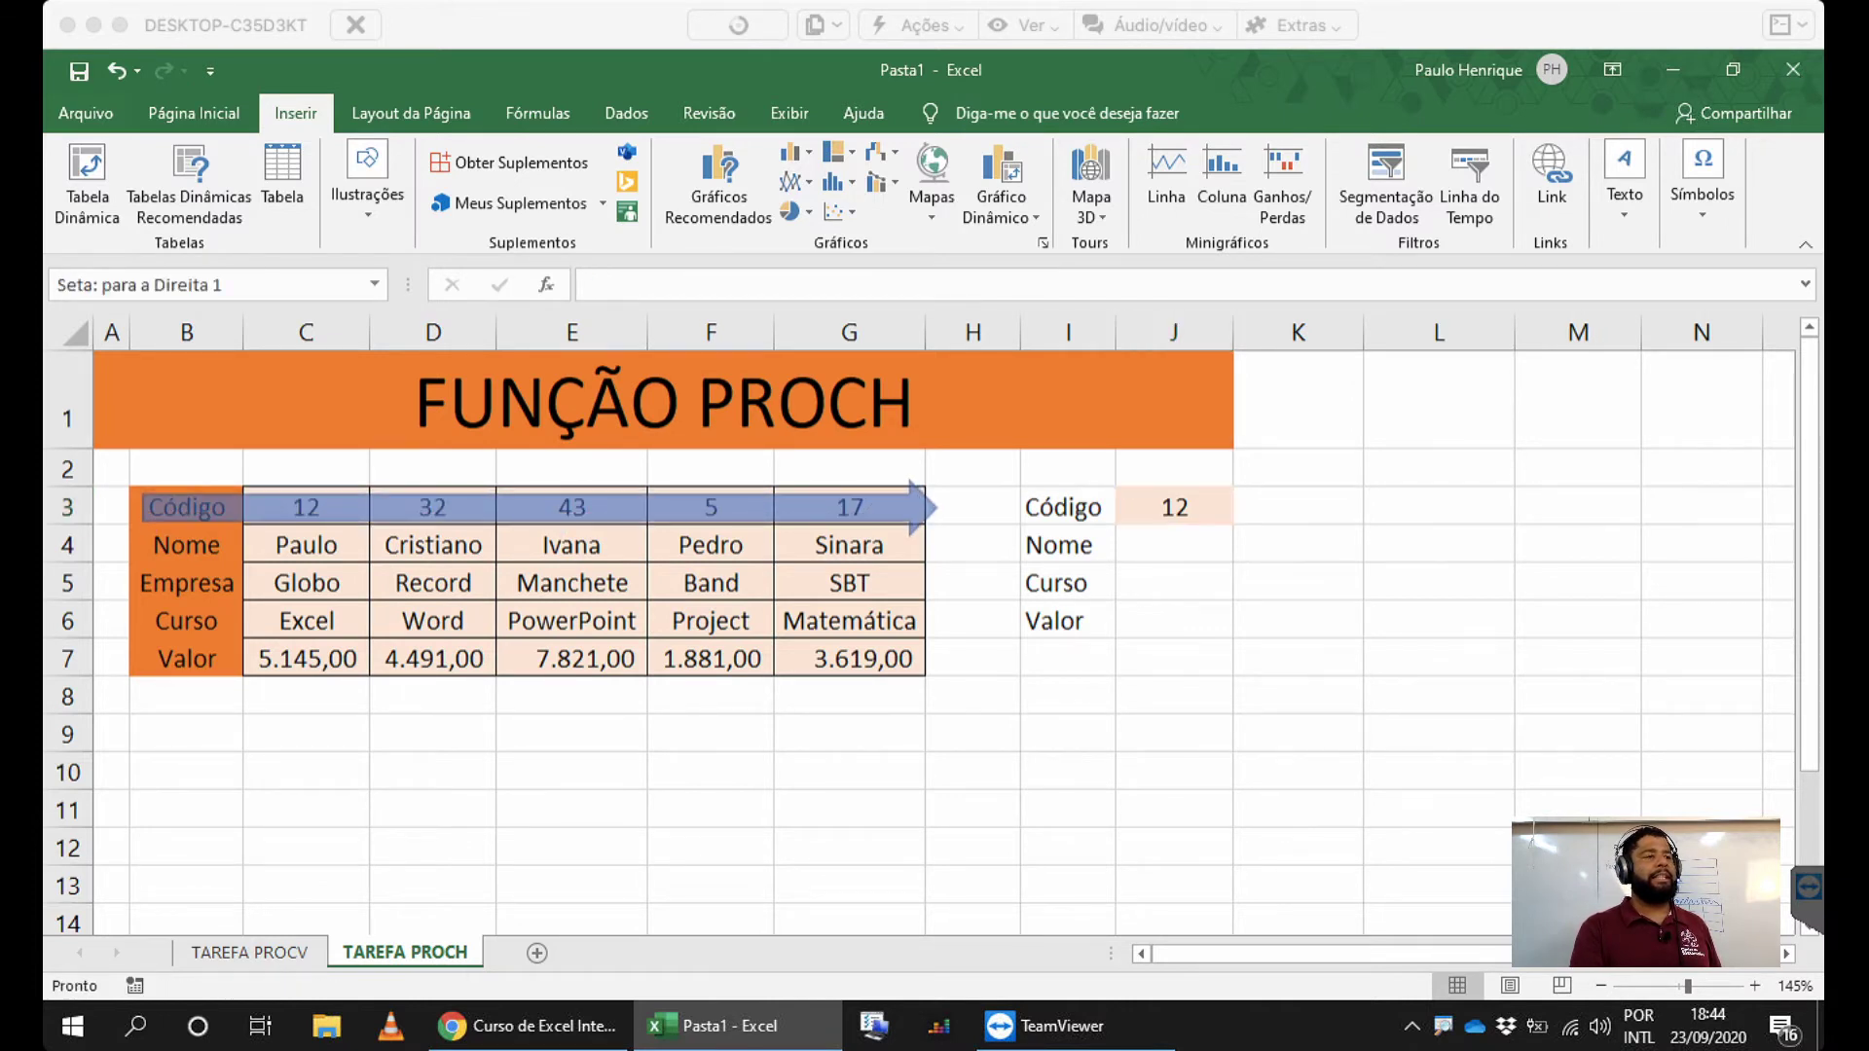
# - Remove the arrow's fill and set its outline weight to 3 pt
pyautogui.click(750, 151)
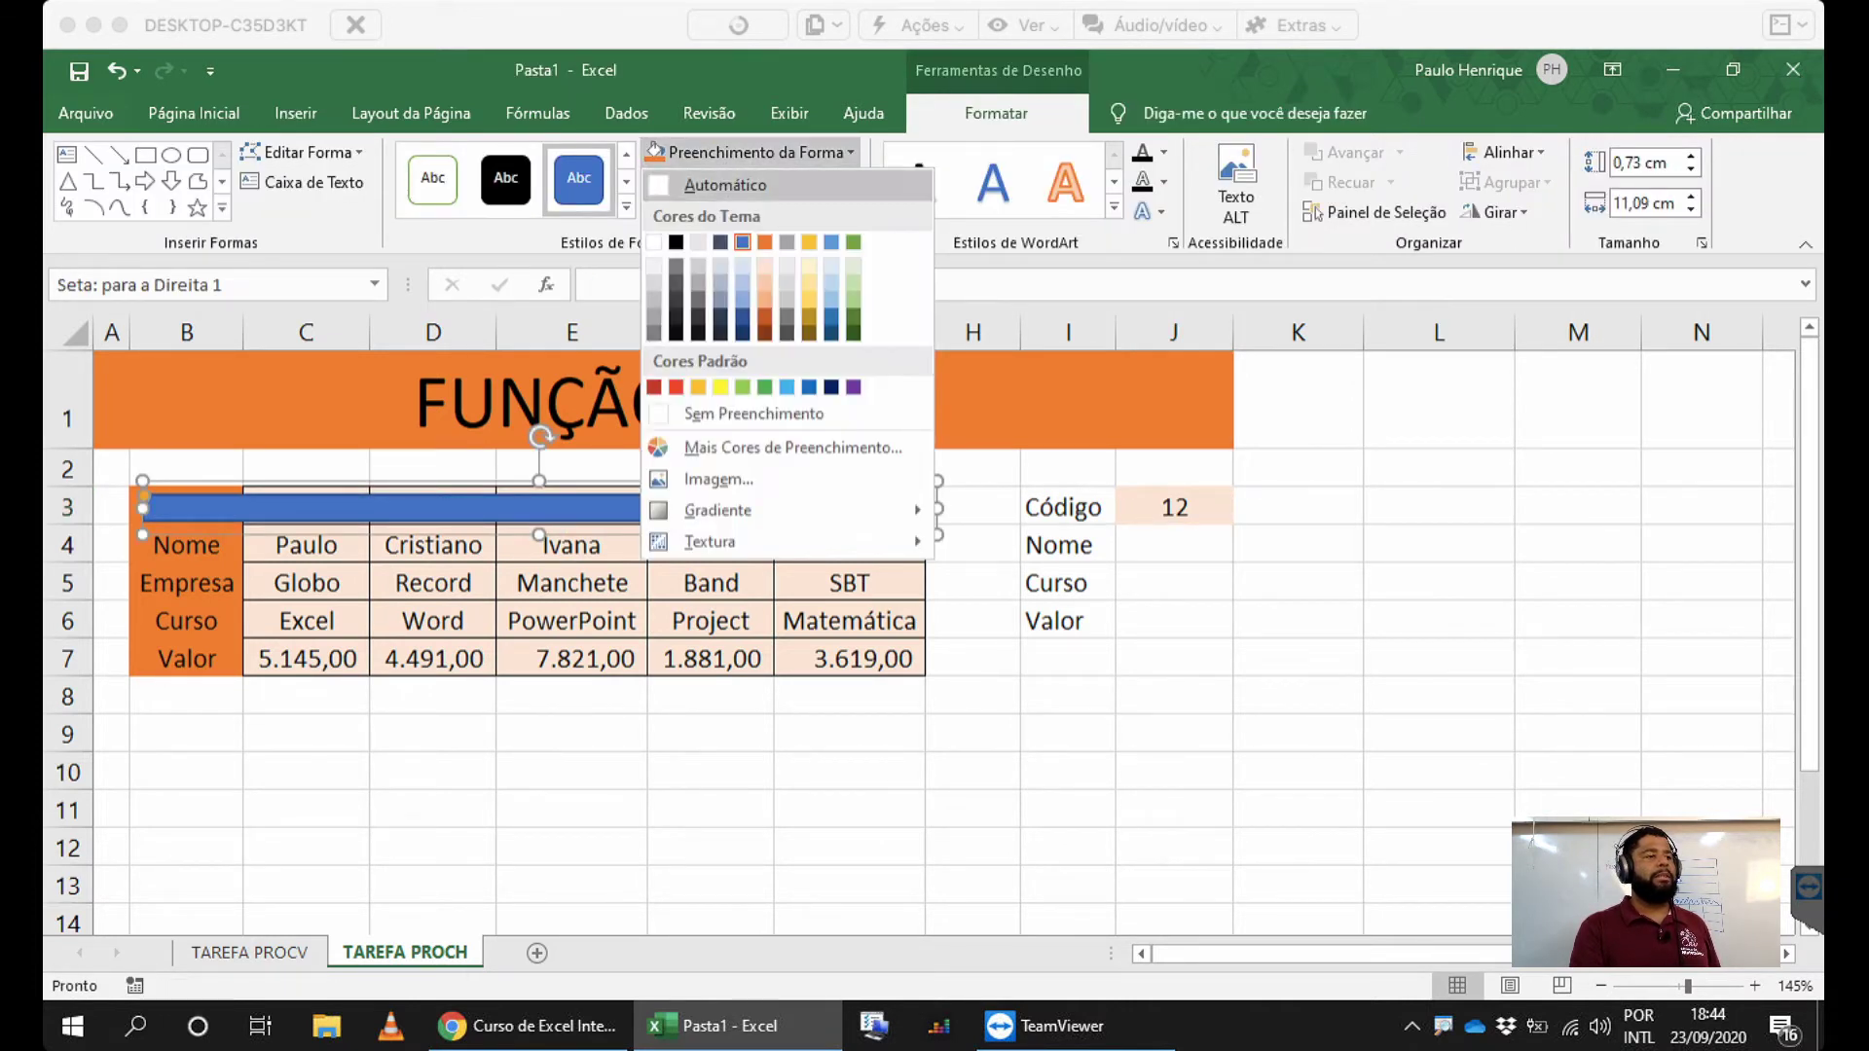
pyautogui.click(721, 415)
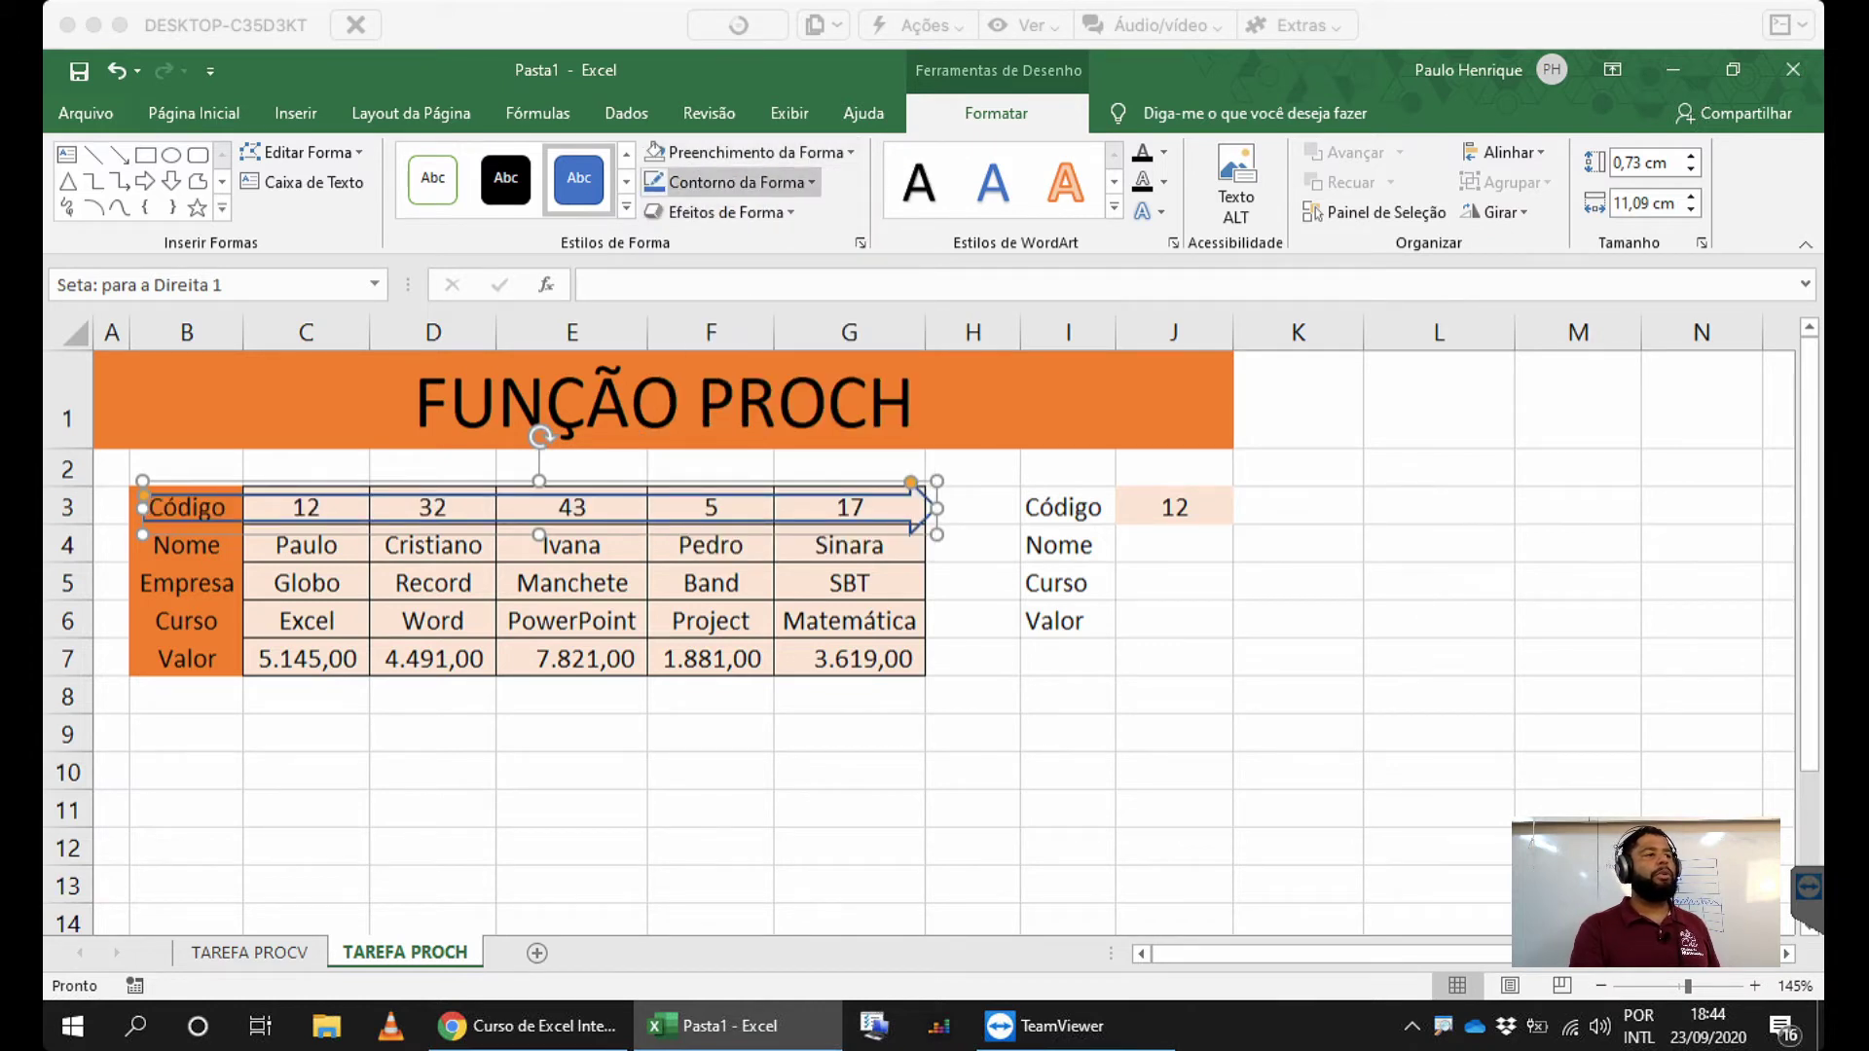
pyautogui.click(740, 182)
pyautogui.moveTo(740, 509)
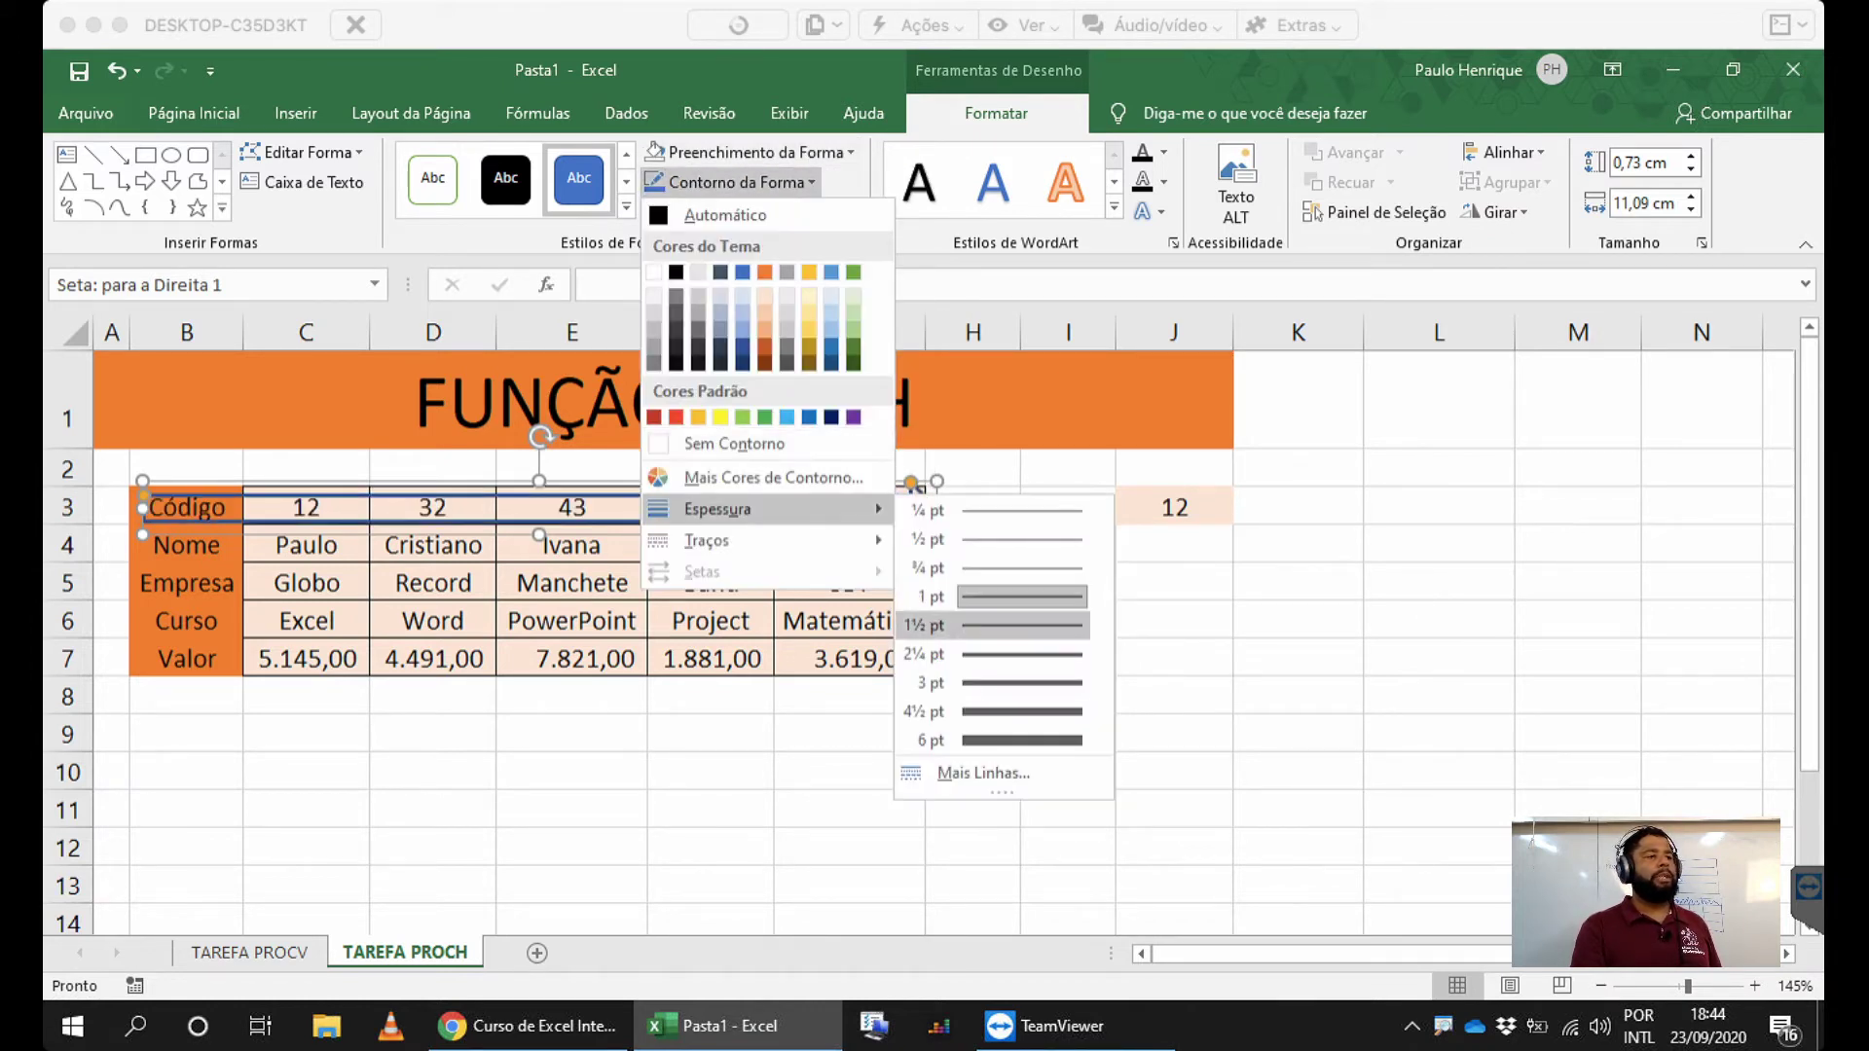
pyautogui.click(1022, 711)
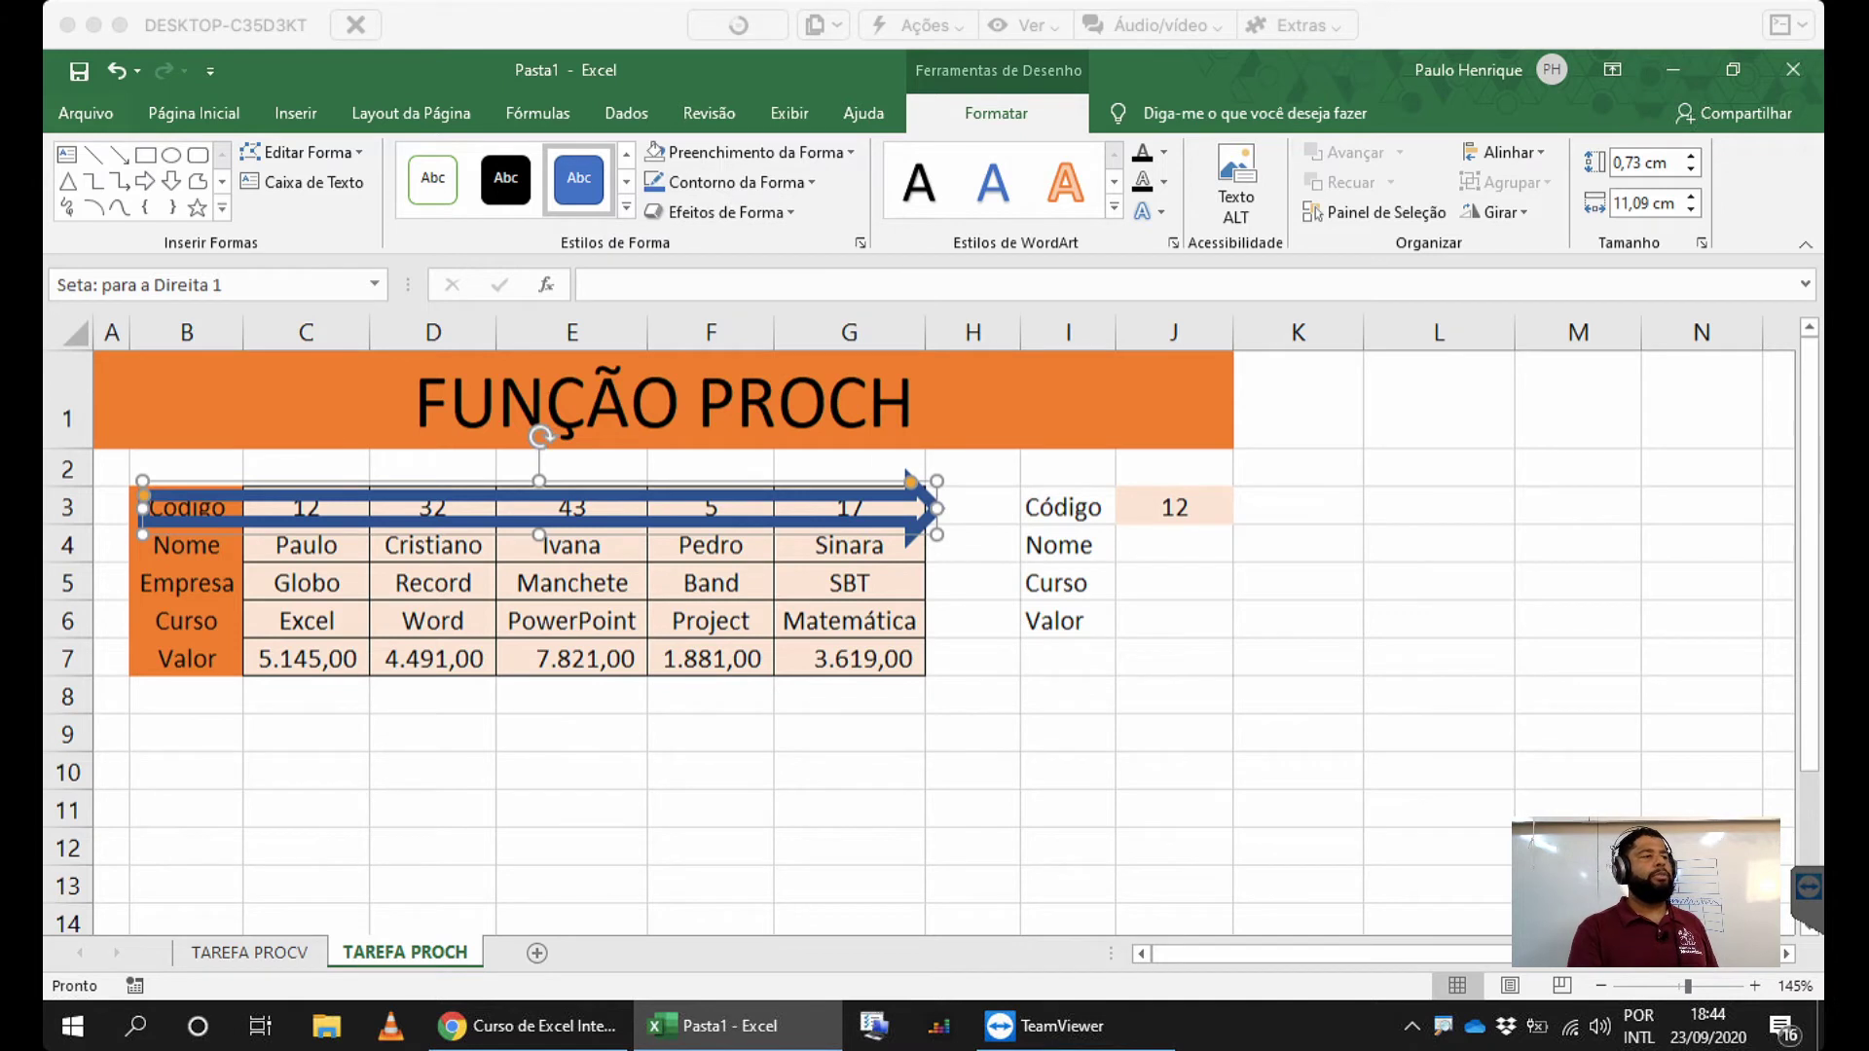
pyautogui.click(740, 182)
pyautogui.moveTo(711, 541)
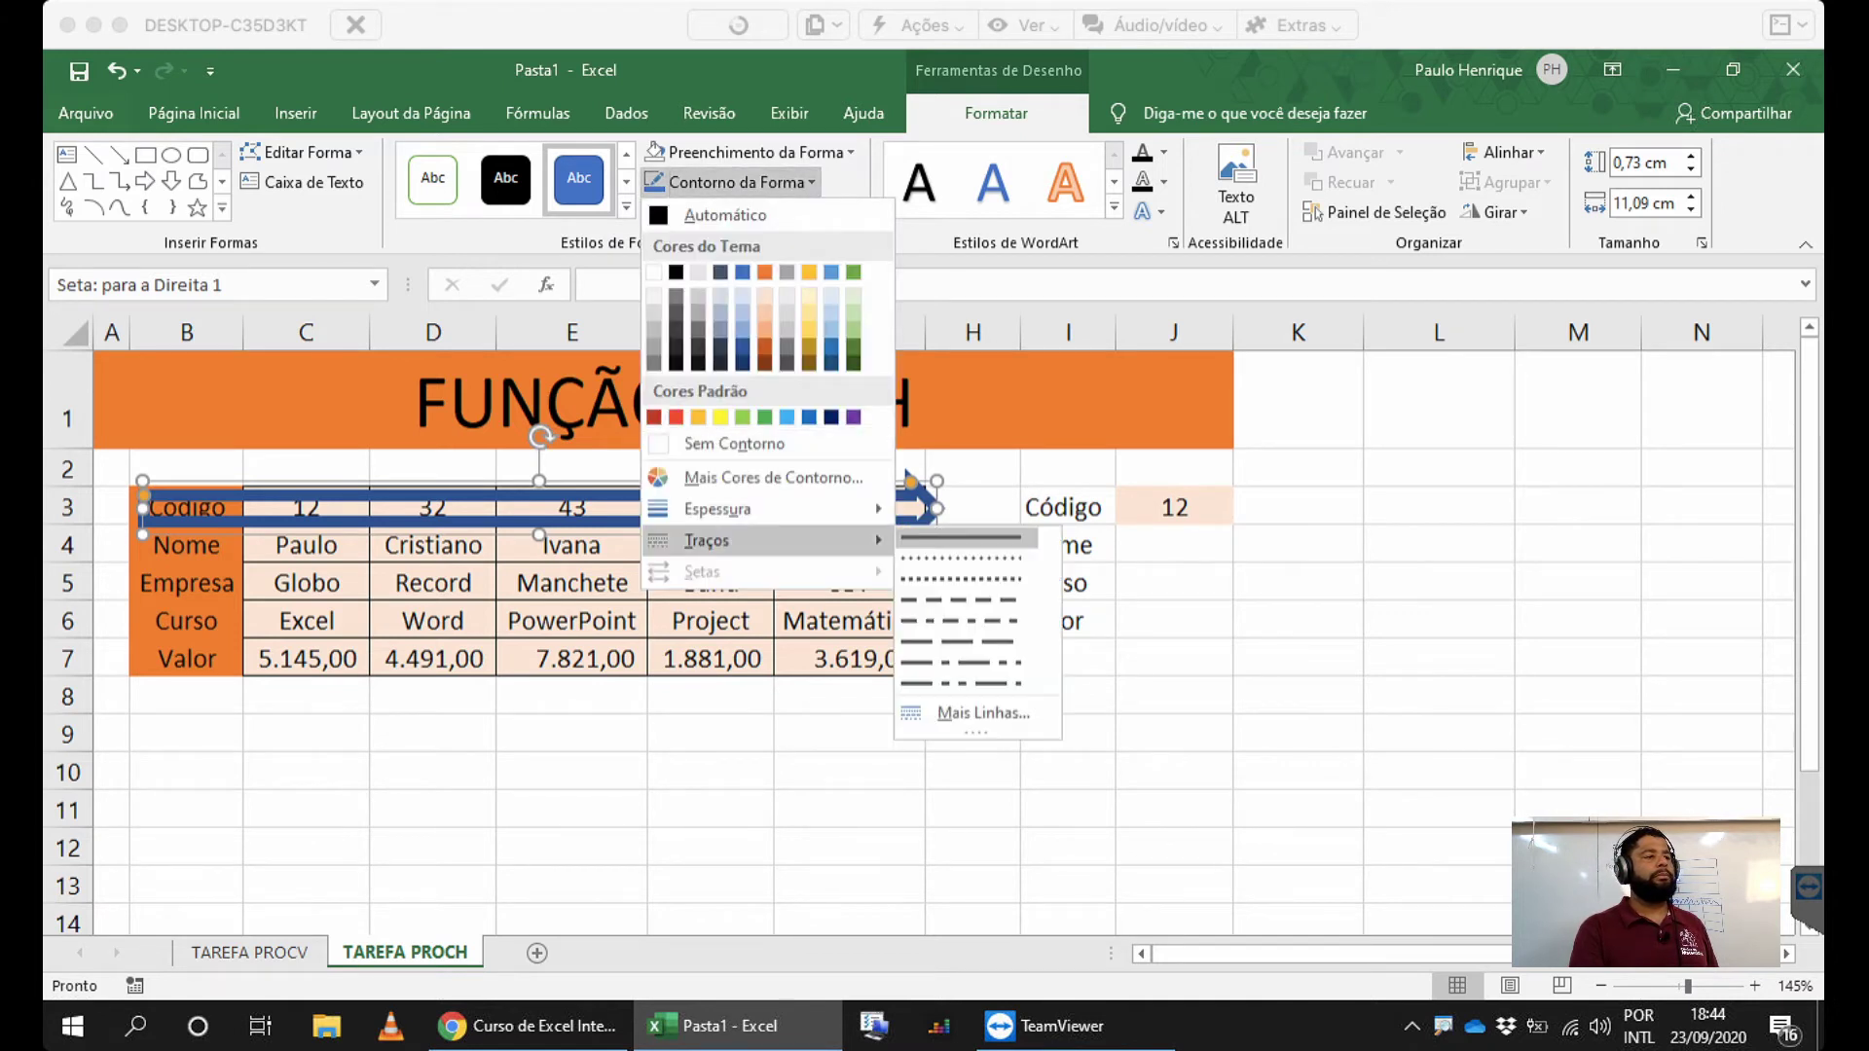
pyautogui.moveTo(711, 509)
pyautogui.click(964, 681)
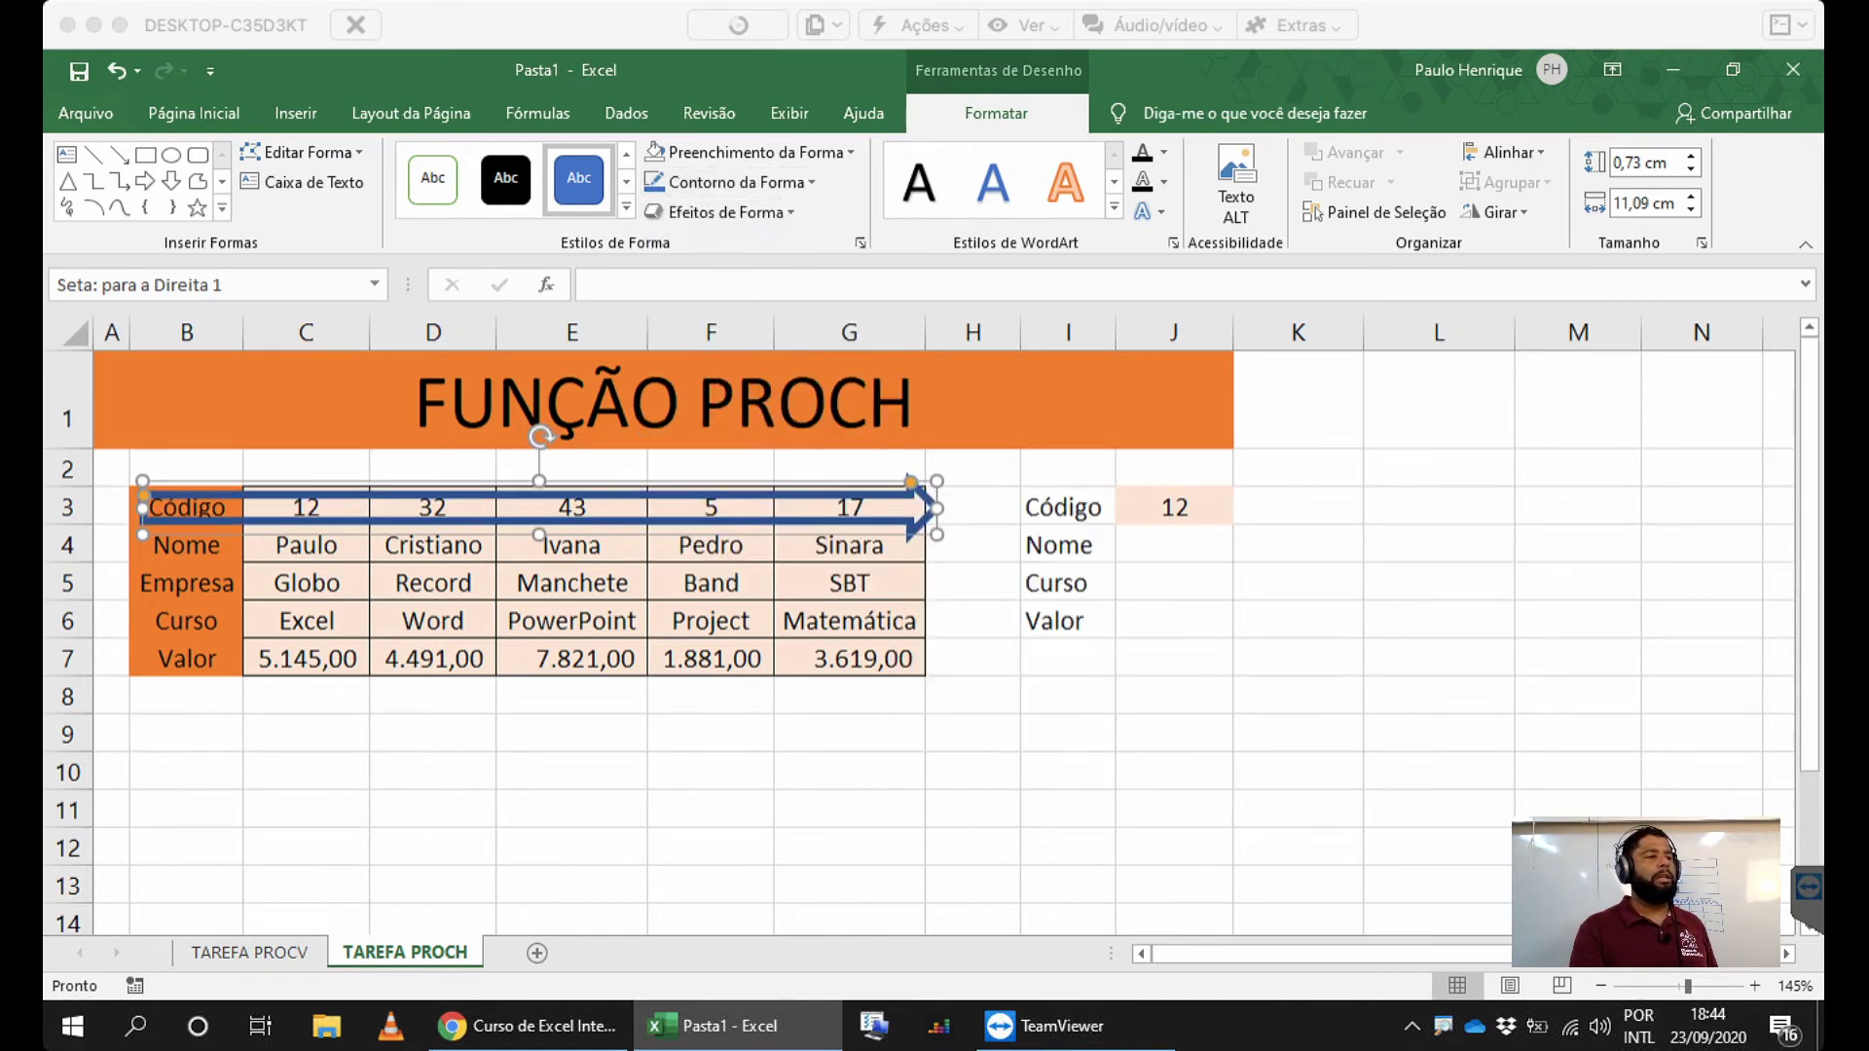
# - Enlarge the arrow to about 1.02 cm by 11.26 cm and nudge it so it frames the Código row
pyautogui.moveTo(937, 480); pyautogui.dragTo(950, 461)
pyautogui.press('Down')
pyautogui.press('Right')
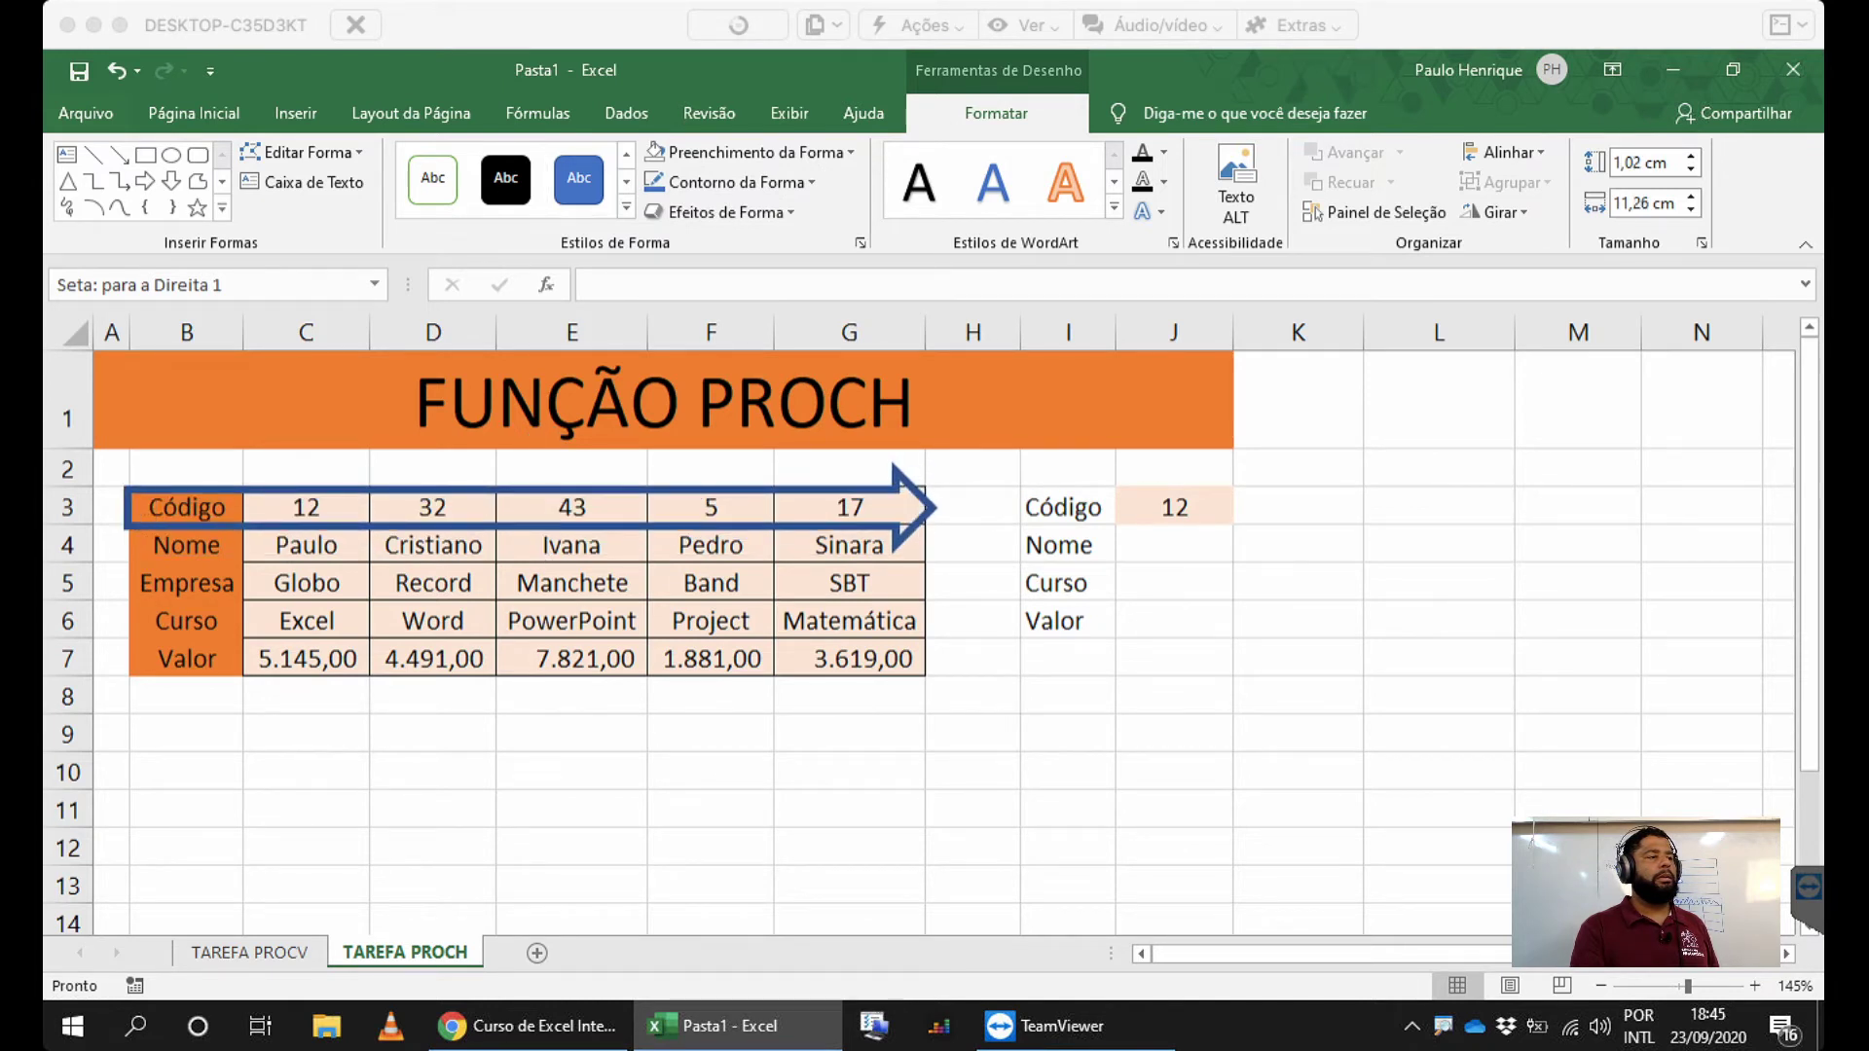
pyautogui.press('Left')
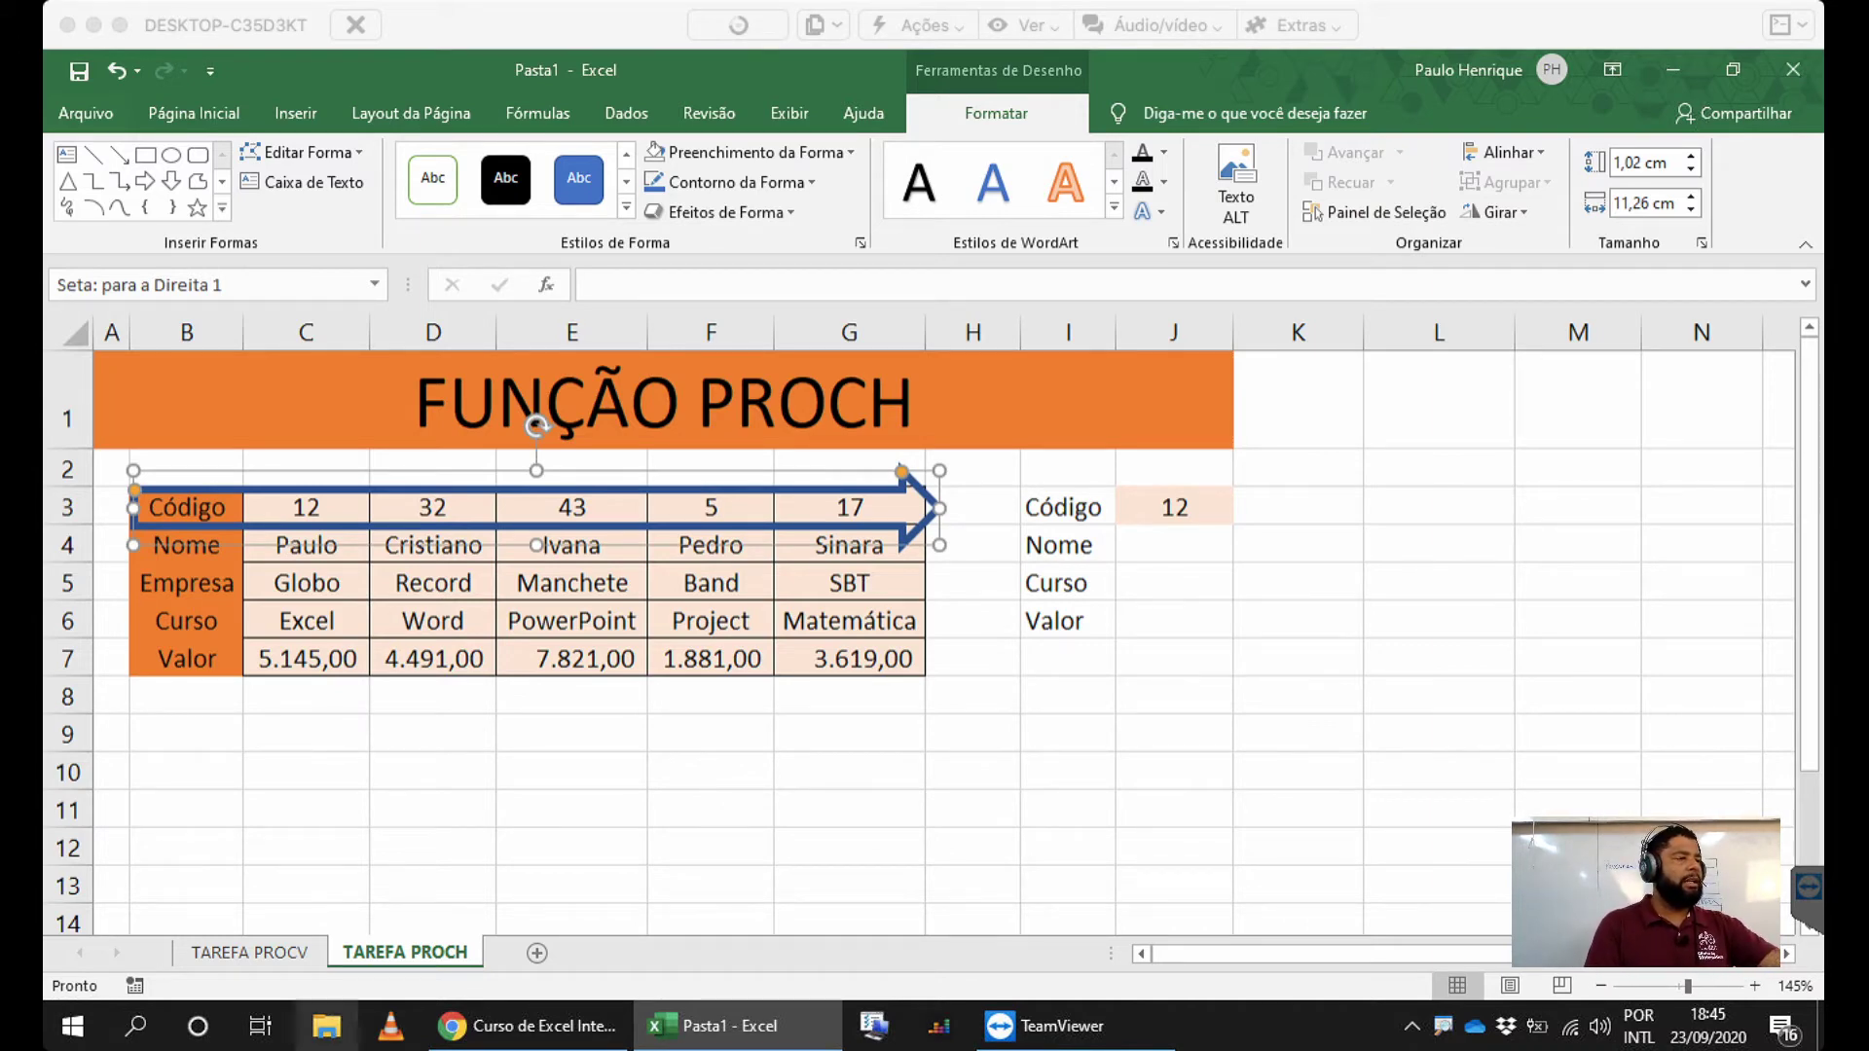
# - Paste a copy of the arrow on the TAREFA PROCV sheet and rotate it to point straight down
pyautogui.hotkey('ctrl', 'pageup')
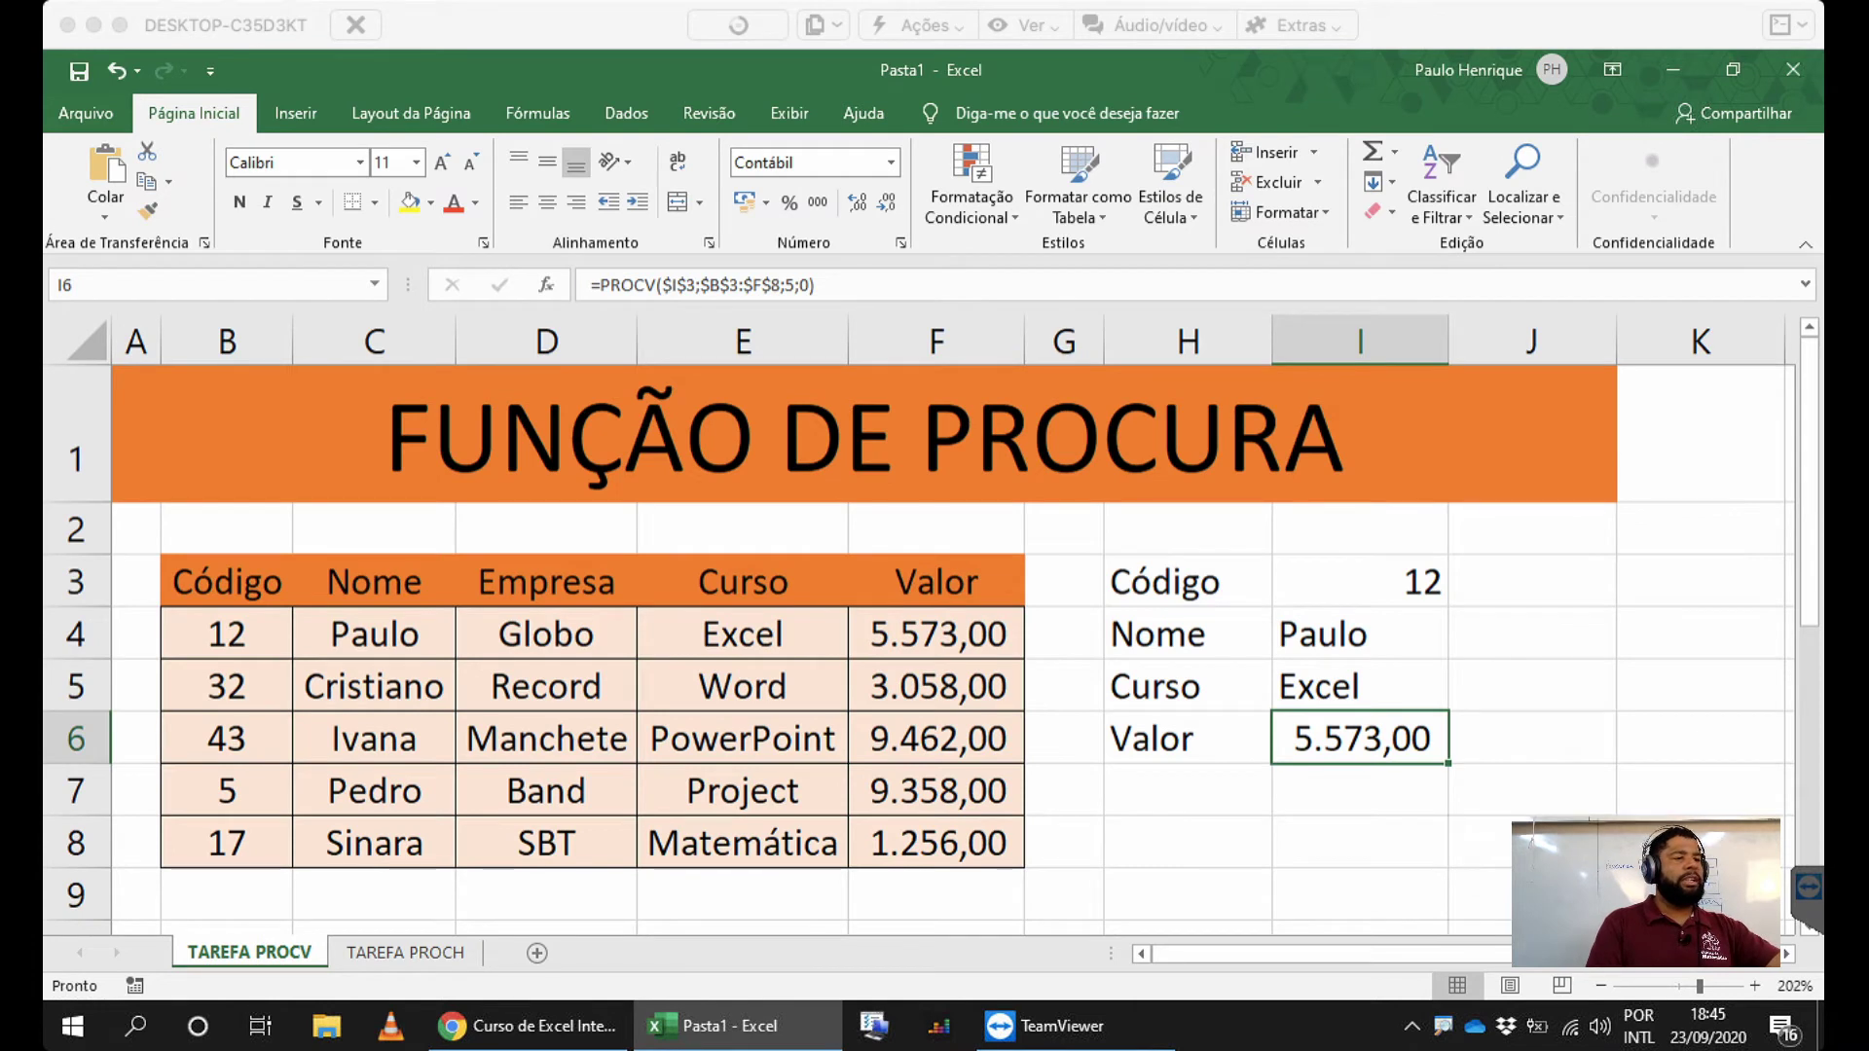
pyautogui.hotkey('ctrl', 'v')
pyautogui.moveTo(1509, 737); pyautogui.dragTo(490, 620)
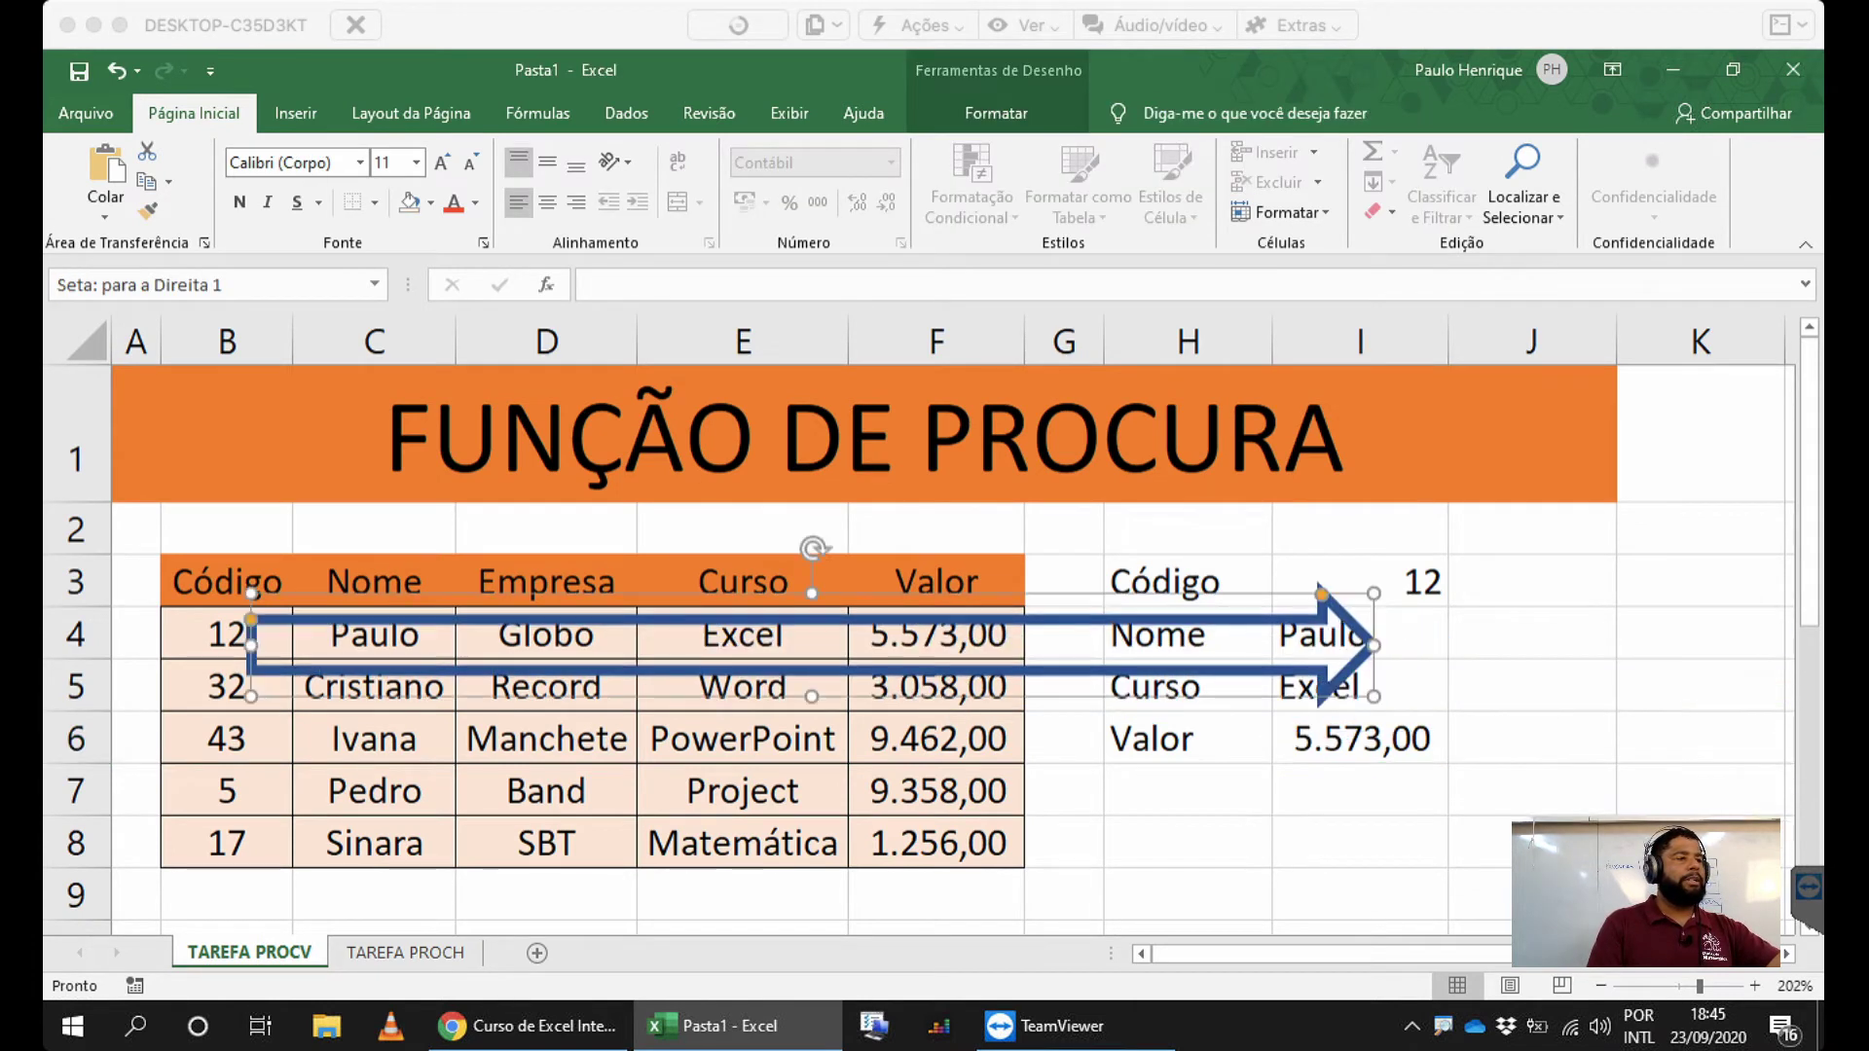
pyautogui.moveTo(812, 548); pyautogui.dragTo(910, 637)
pyautogui.moveTo(909, 769); pyautogui.dragTo(909, 787)
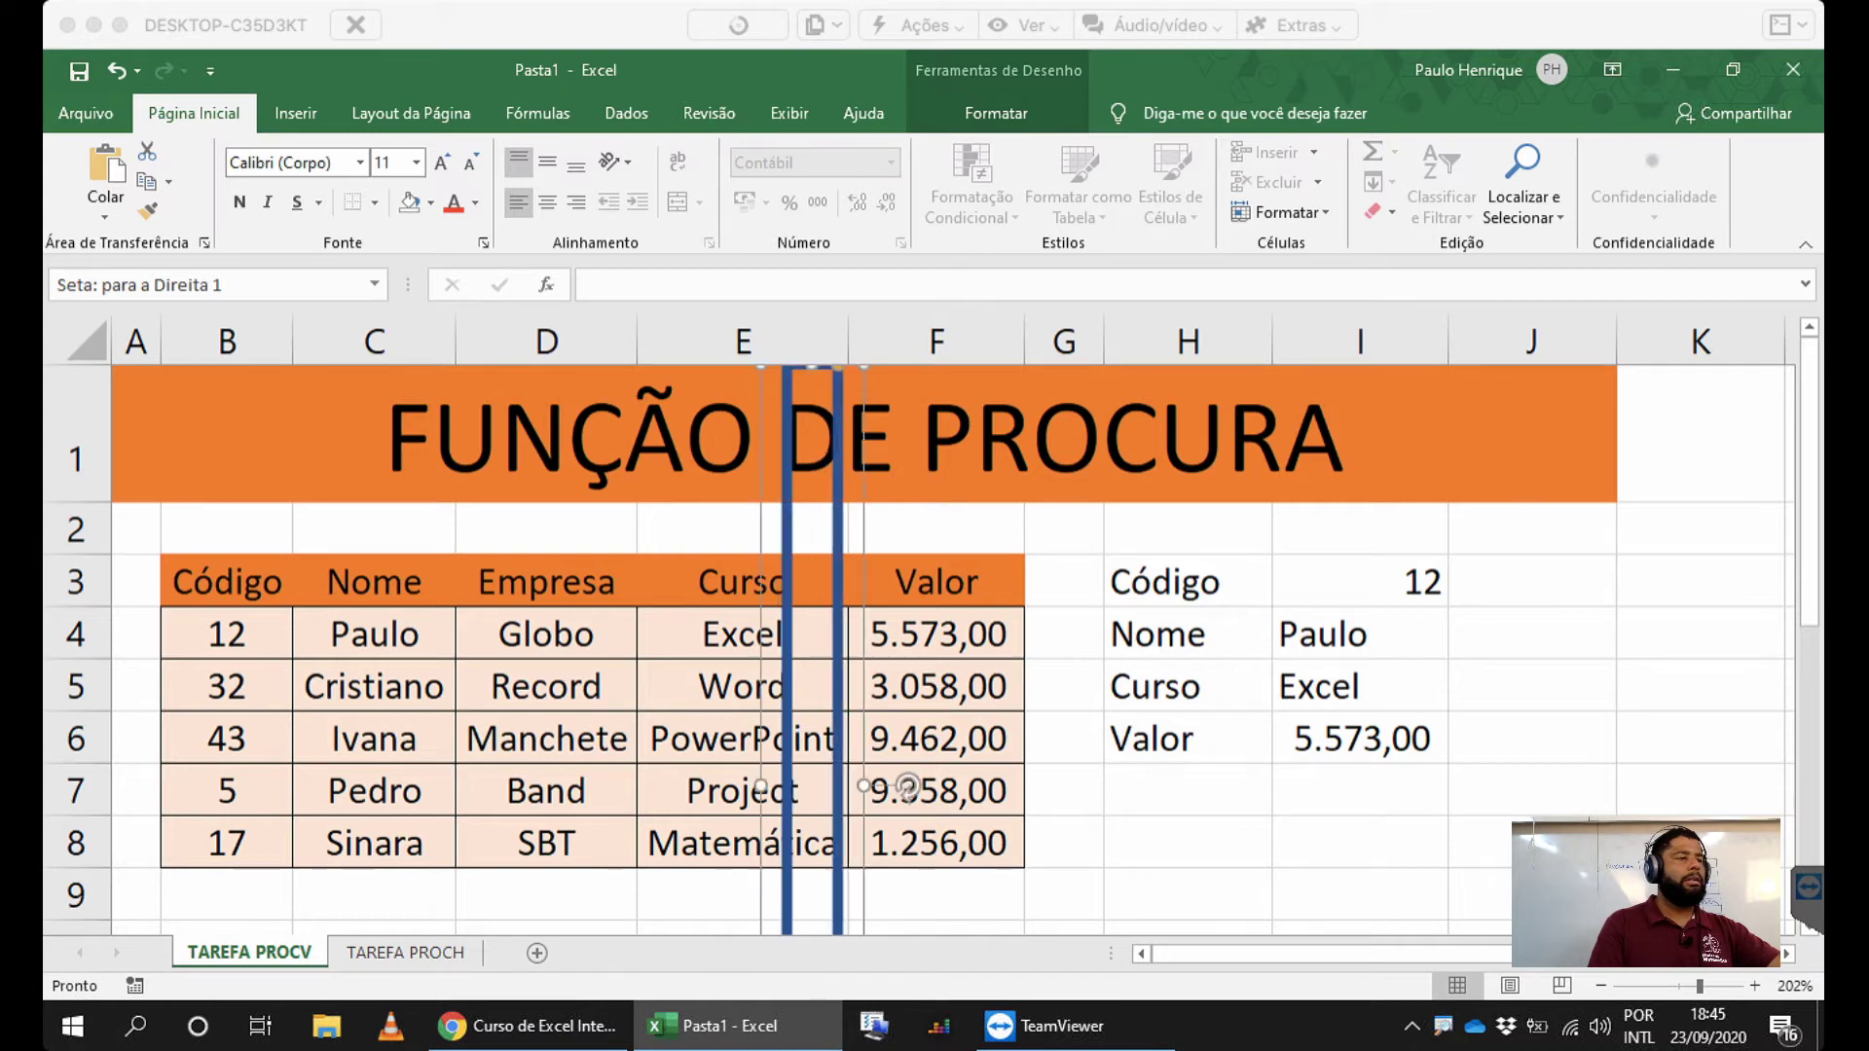
# - Shorten the downward arrow to about the table's height and move it over the Código column
pyautogui.scroll(-3, 908, 787)
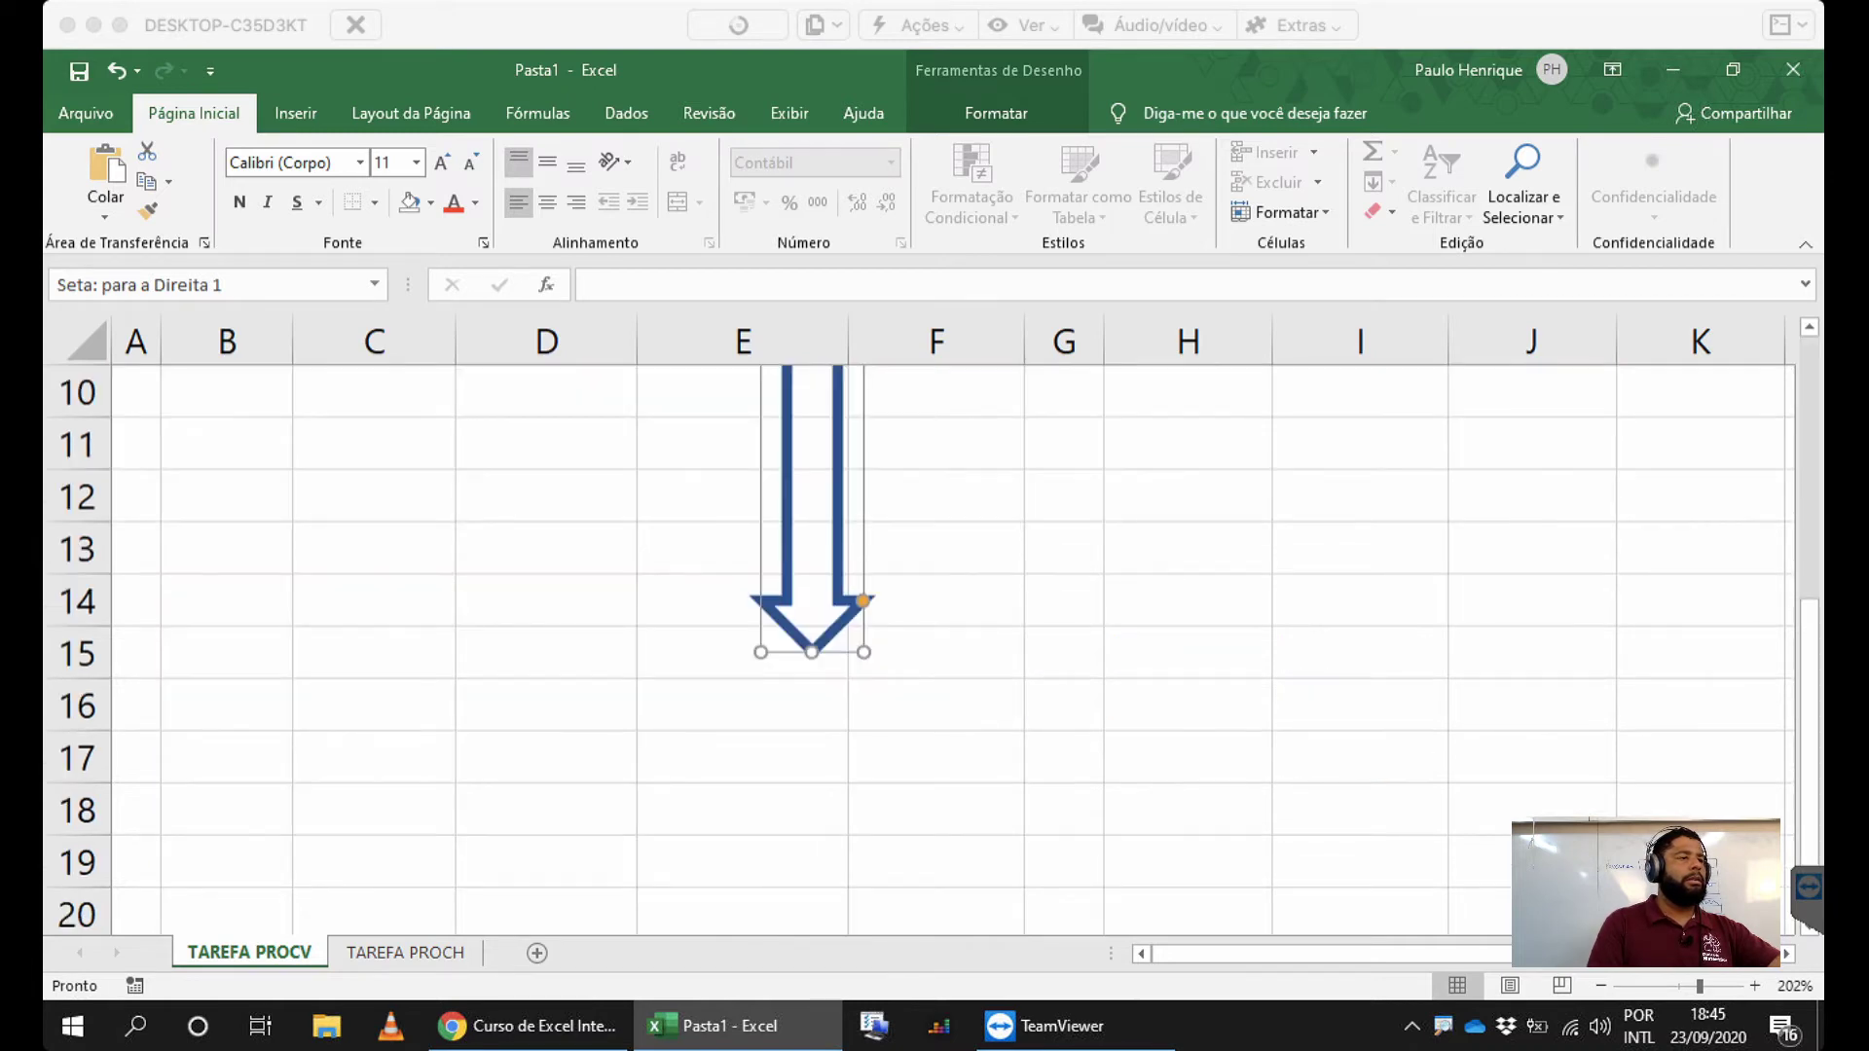
pyautogui.moveTo(812, 652); pyautogui.dragTo(811, 447)
pyautogui.scroll(3, 812, 447)
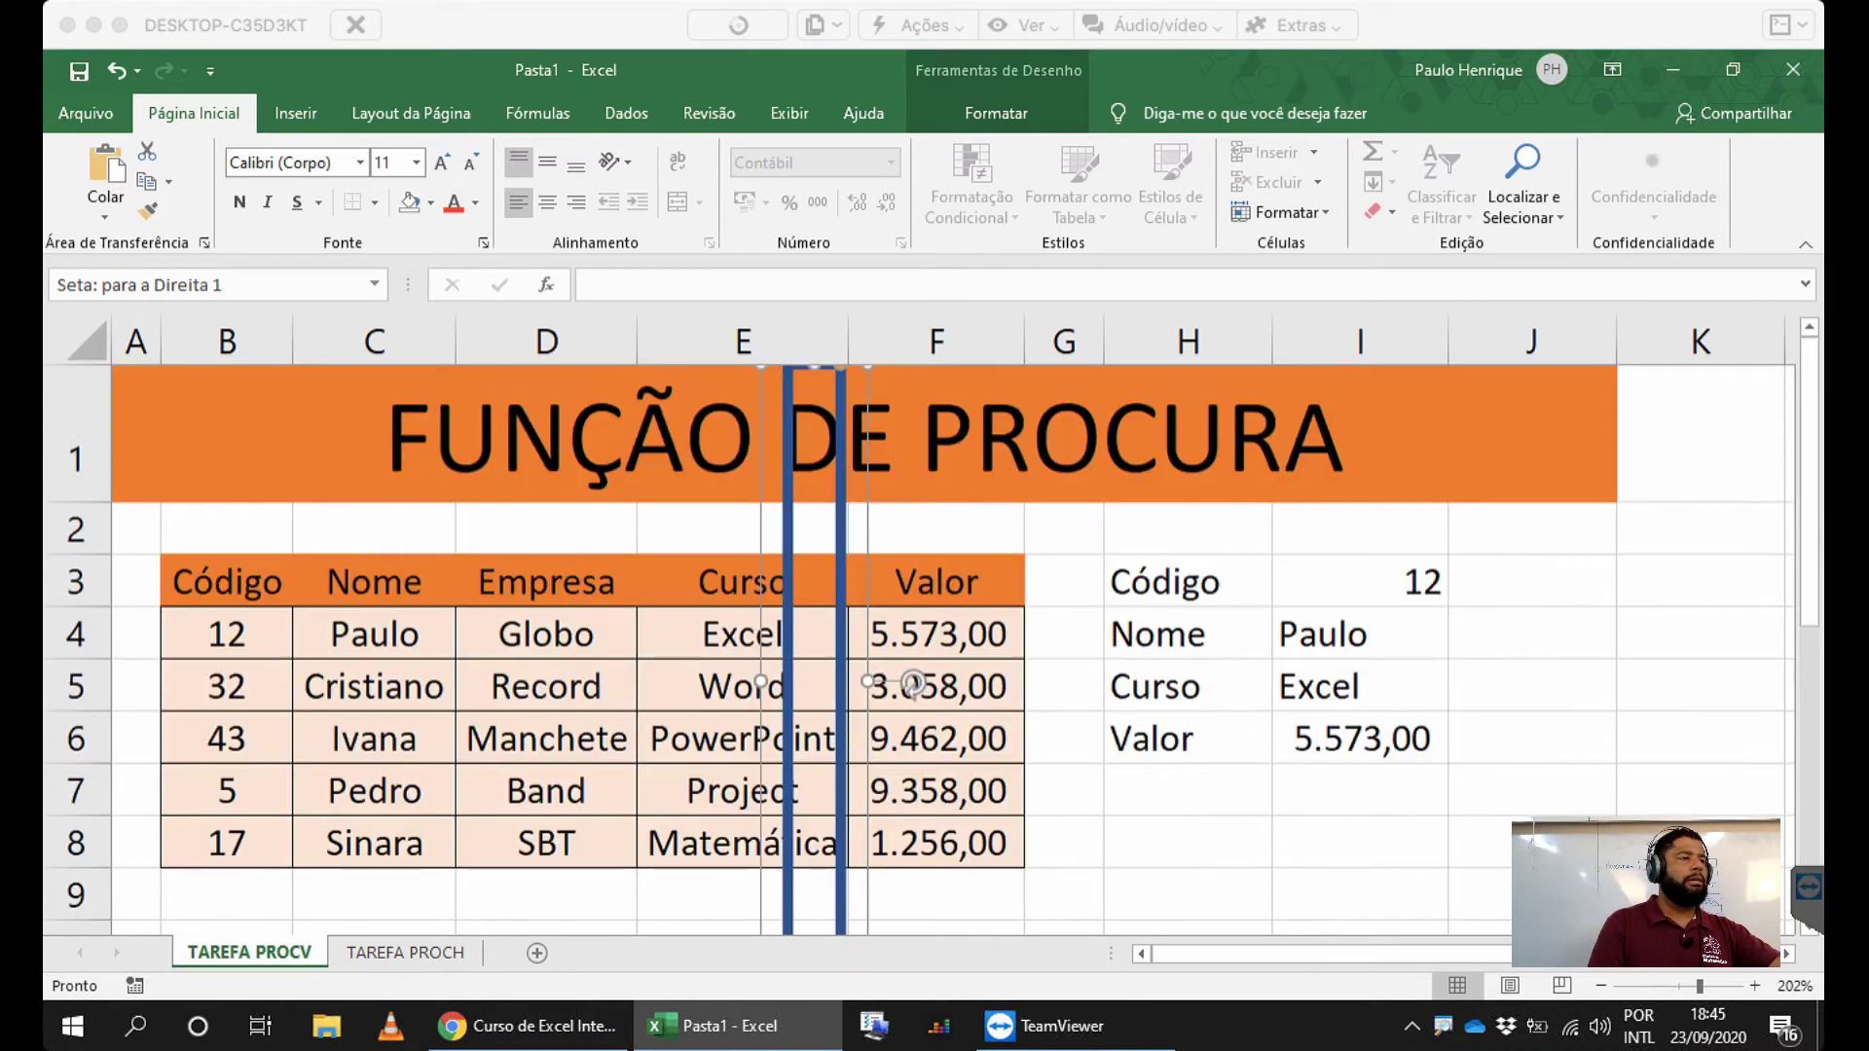
pyautogui.moveTo(813, 368); pyautogui.dragTo(839, 617)
pyautogui.moveTo(800, 740); pyautogui.dragTo(168, 678)
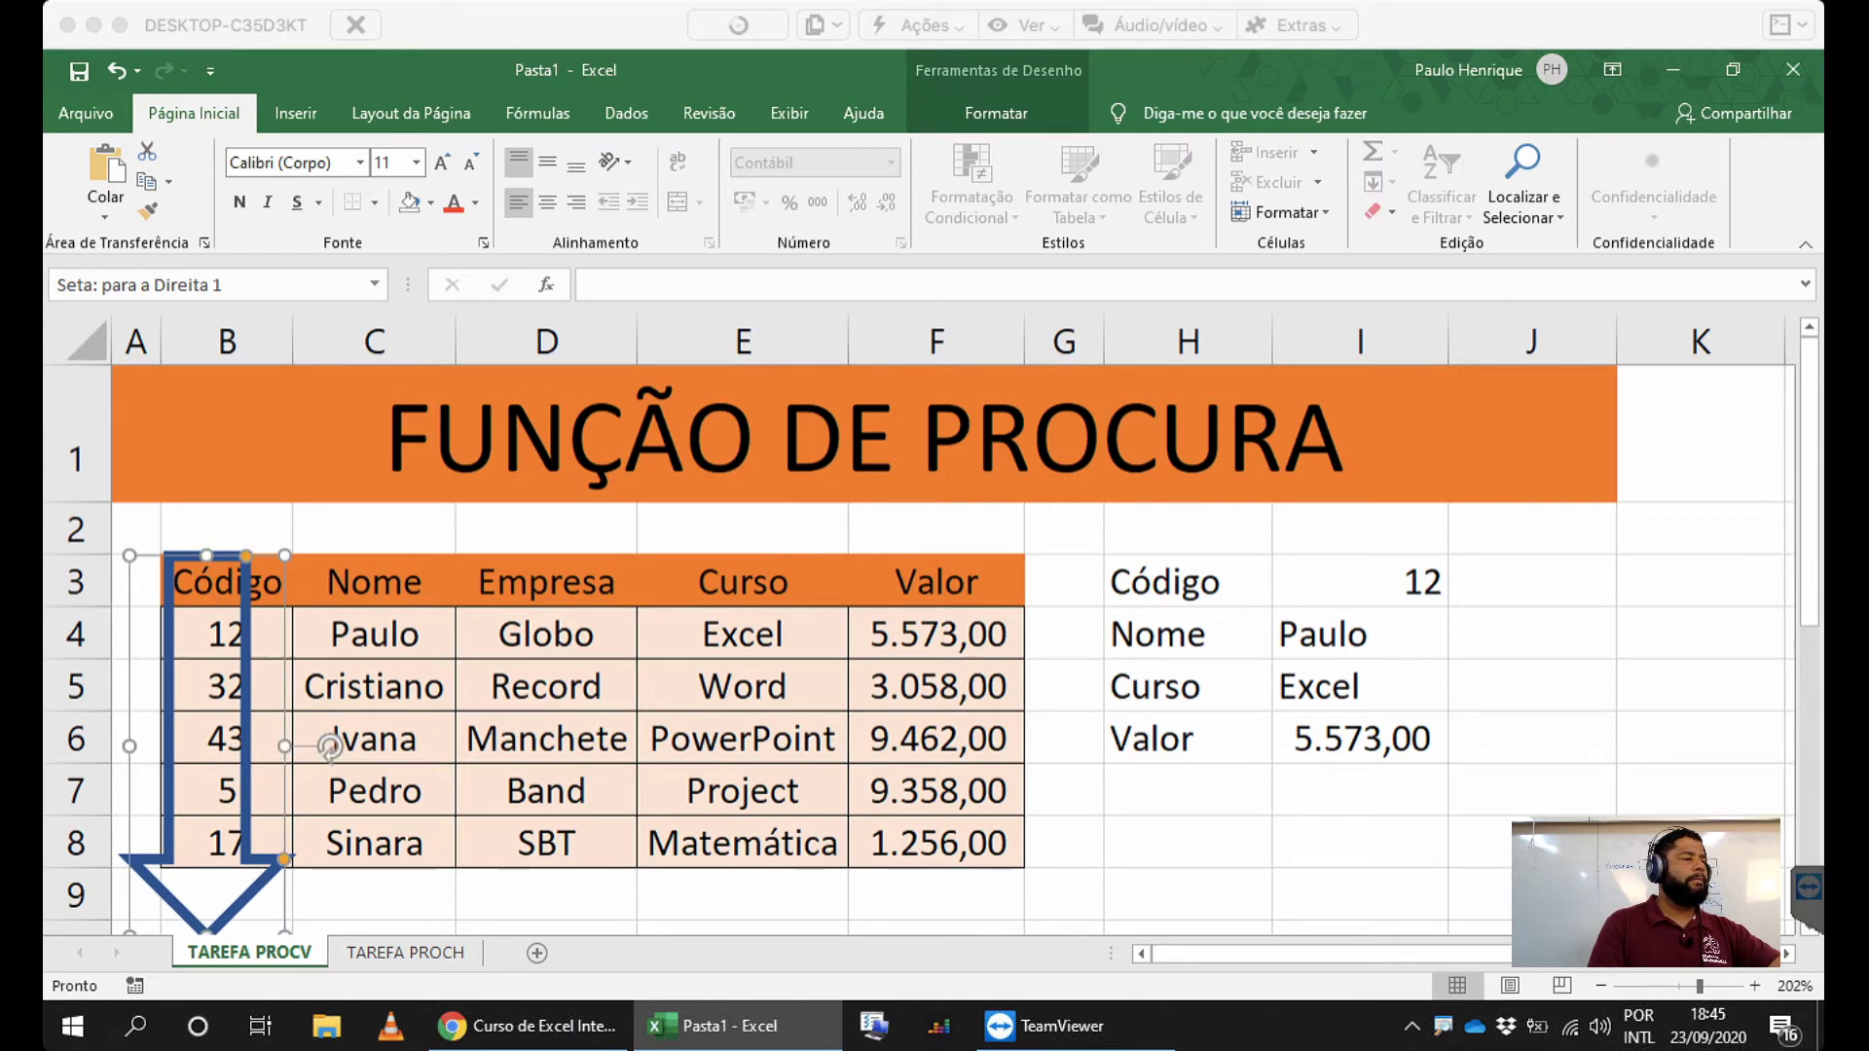
# - Widen and align the downward arrow so its shaft frames the Código column from the header to code 17
pyautogui.scroll(-1, 331, 745)
pyautogui.moveTo(331, 745); pyautogui.dragTo(340, 652)
pyautogui.moveTo(374, 757); pyautogui.dragTo(226, 758)
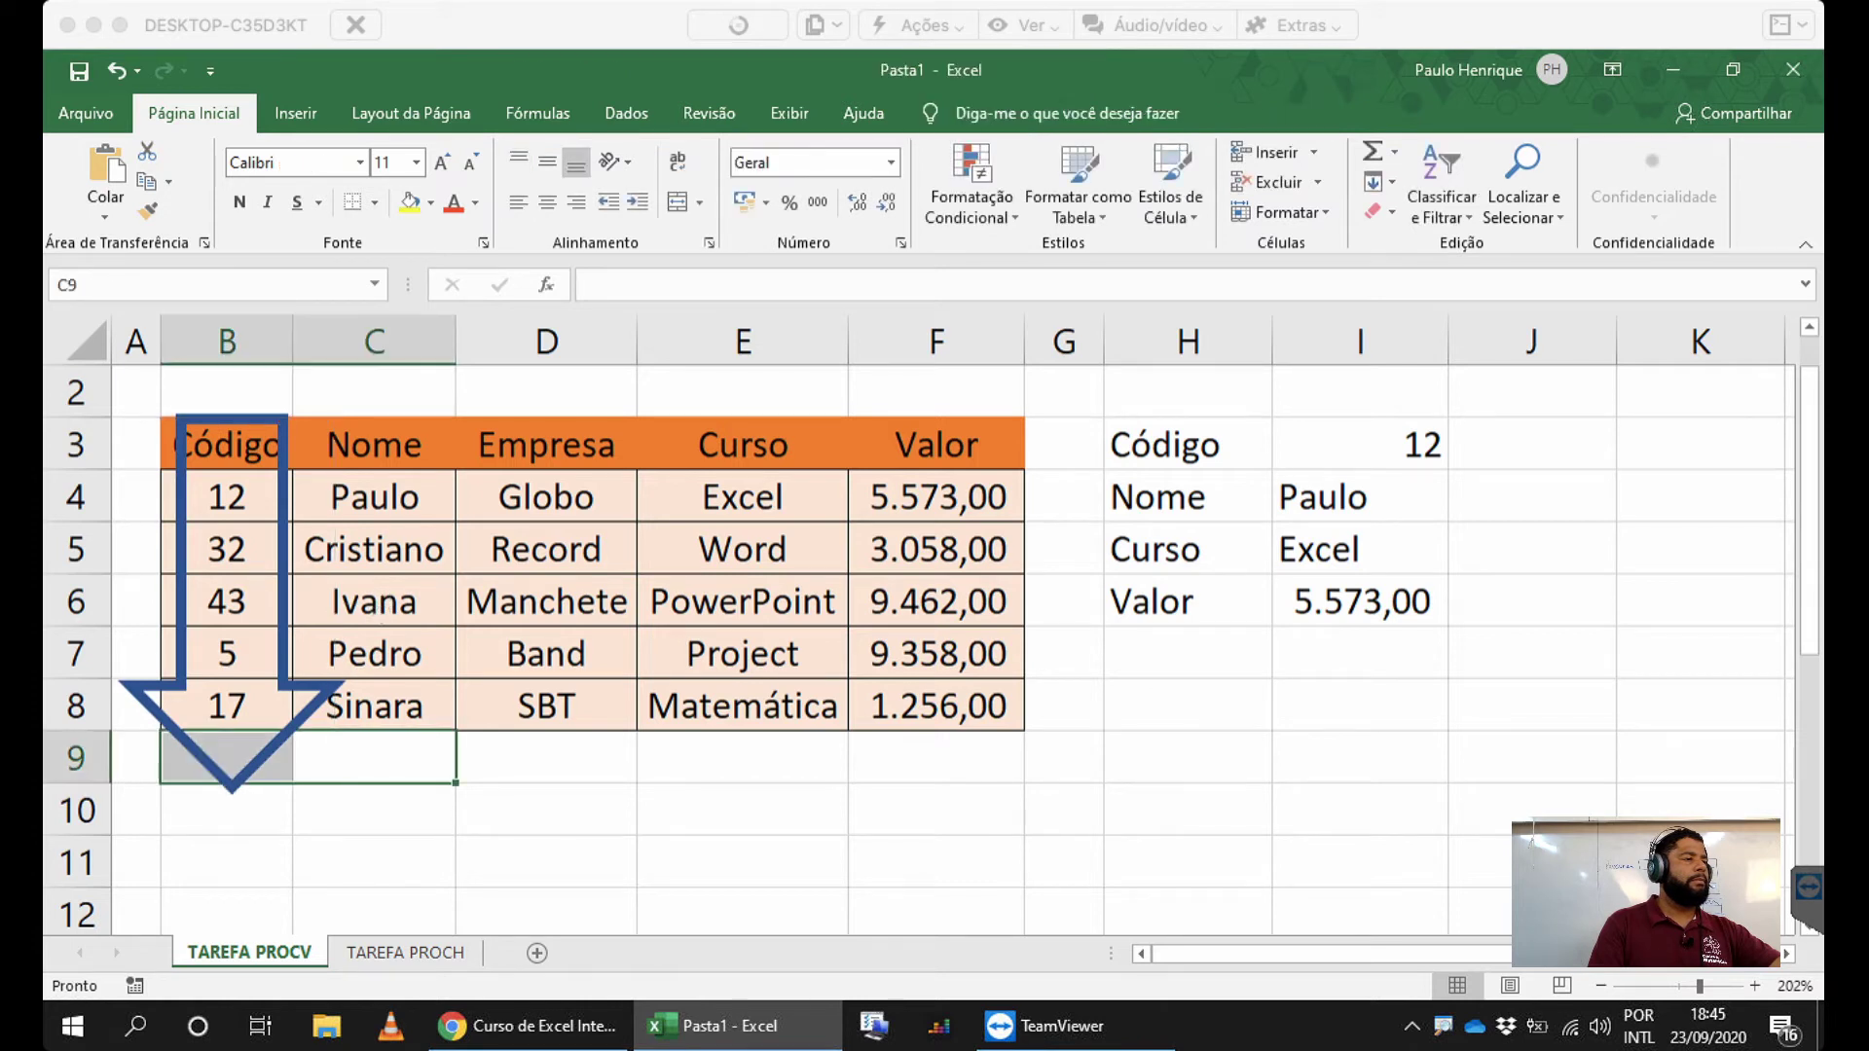
pyautogui.click(287, 603)
pyautogui.moveTo(384, 604)
pyautogui.mouseDown()
pyautogui.moveTo(362, 605)
pyautogui.moveTo(380, 606)
pyautogui.mouseUp()
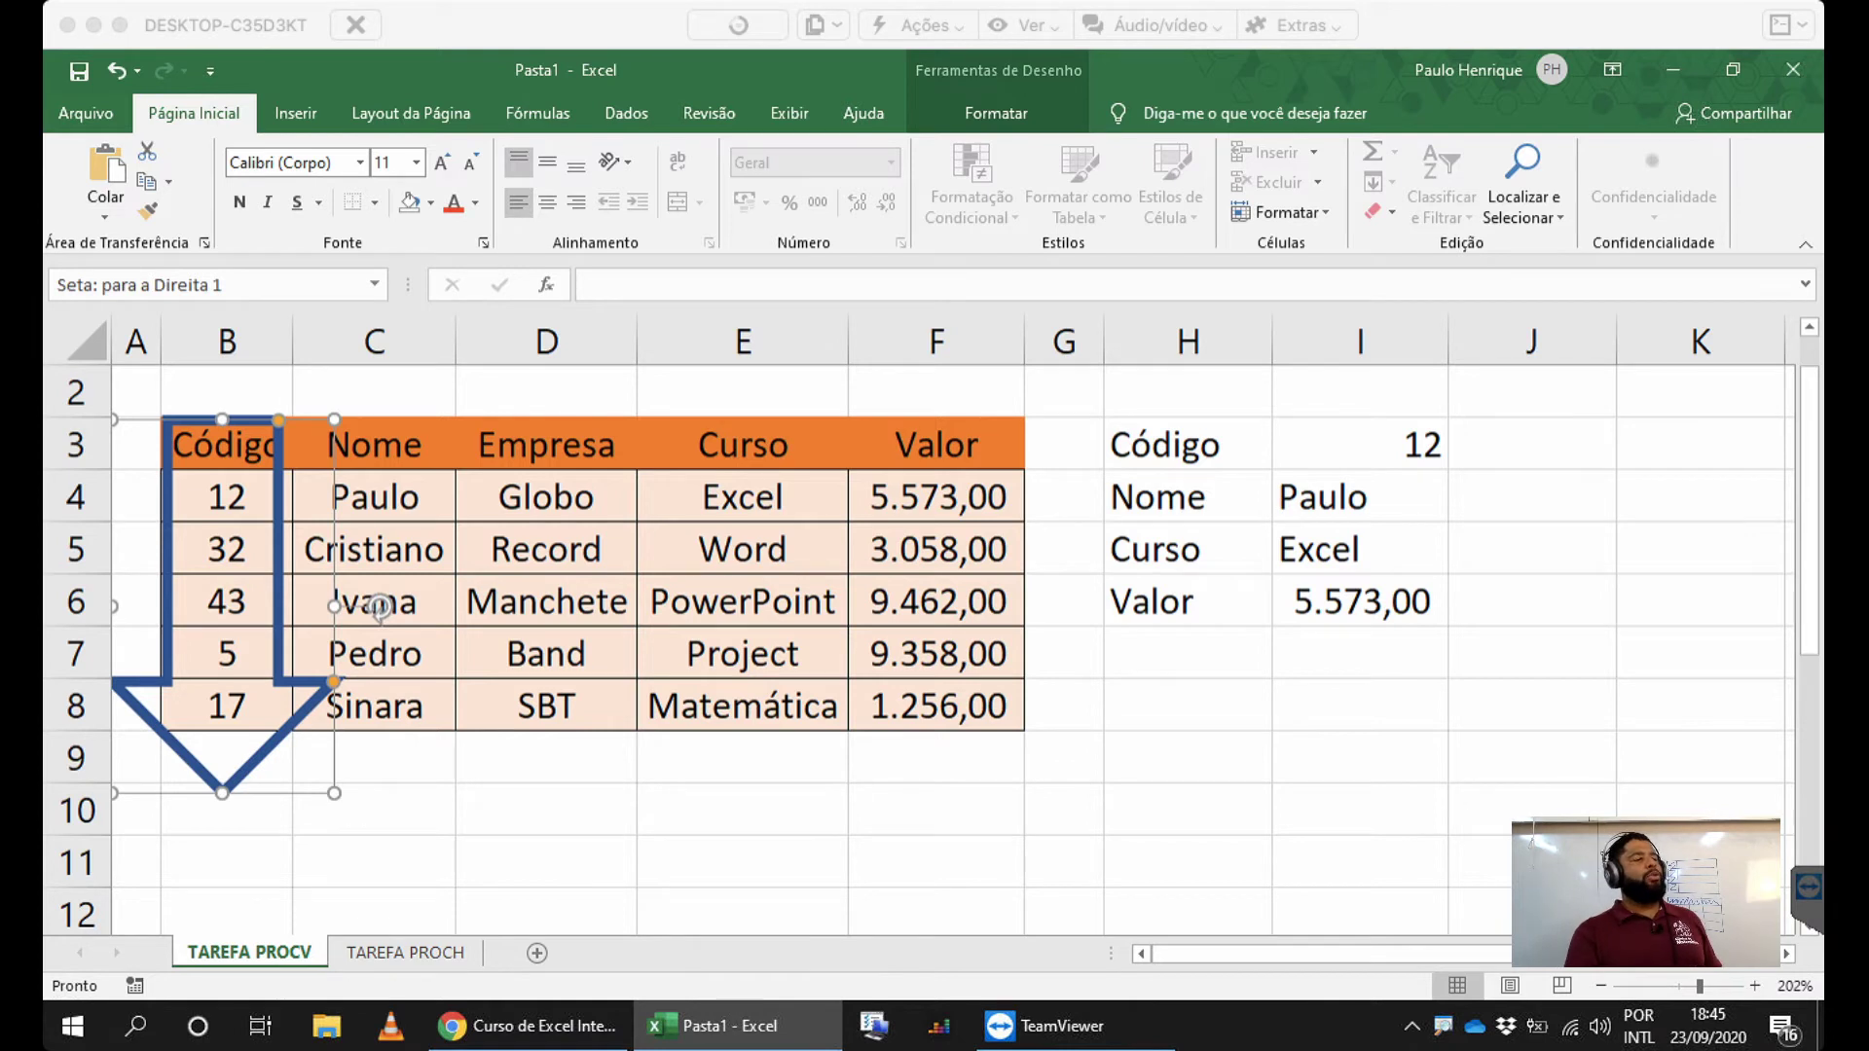
# - Duplicate the downward arrow on TAREFA PROCV as a right-pointing arrow framing row 4 from Código past Valor
pyautogui.hotkey('ctrl', 'pagedown')
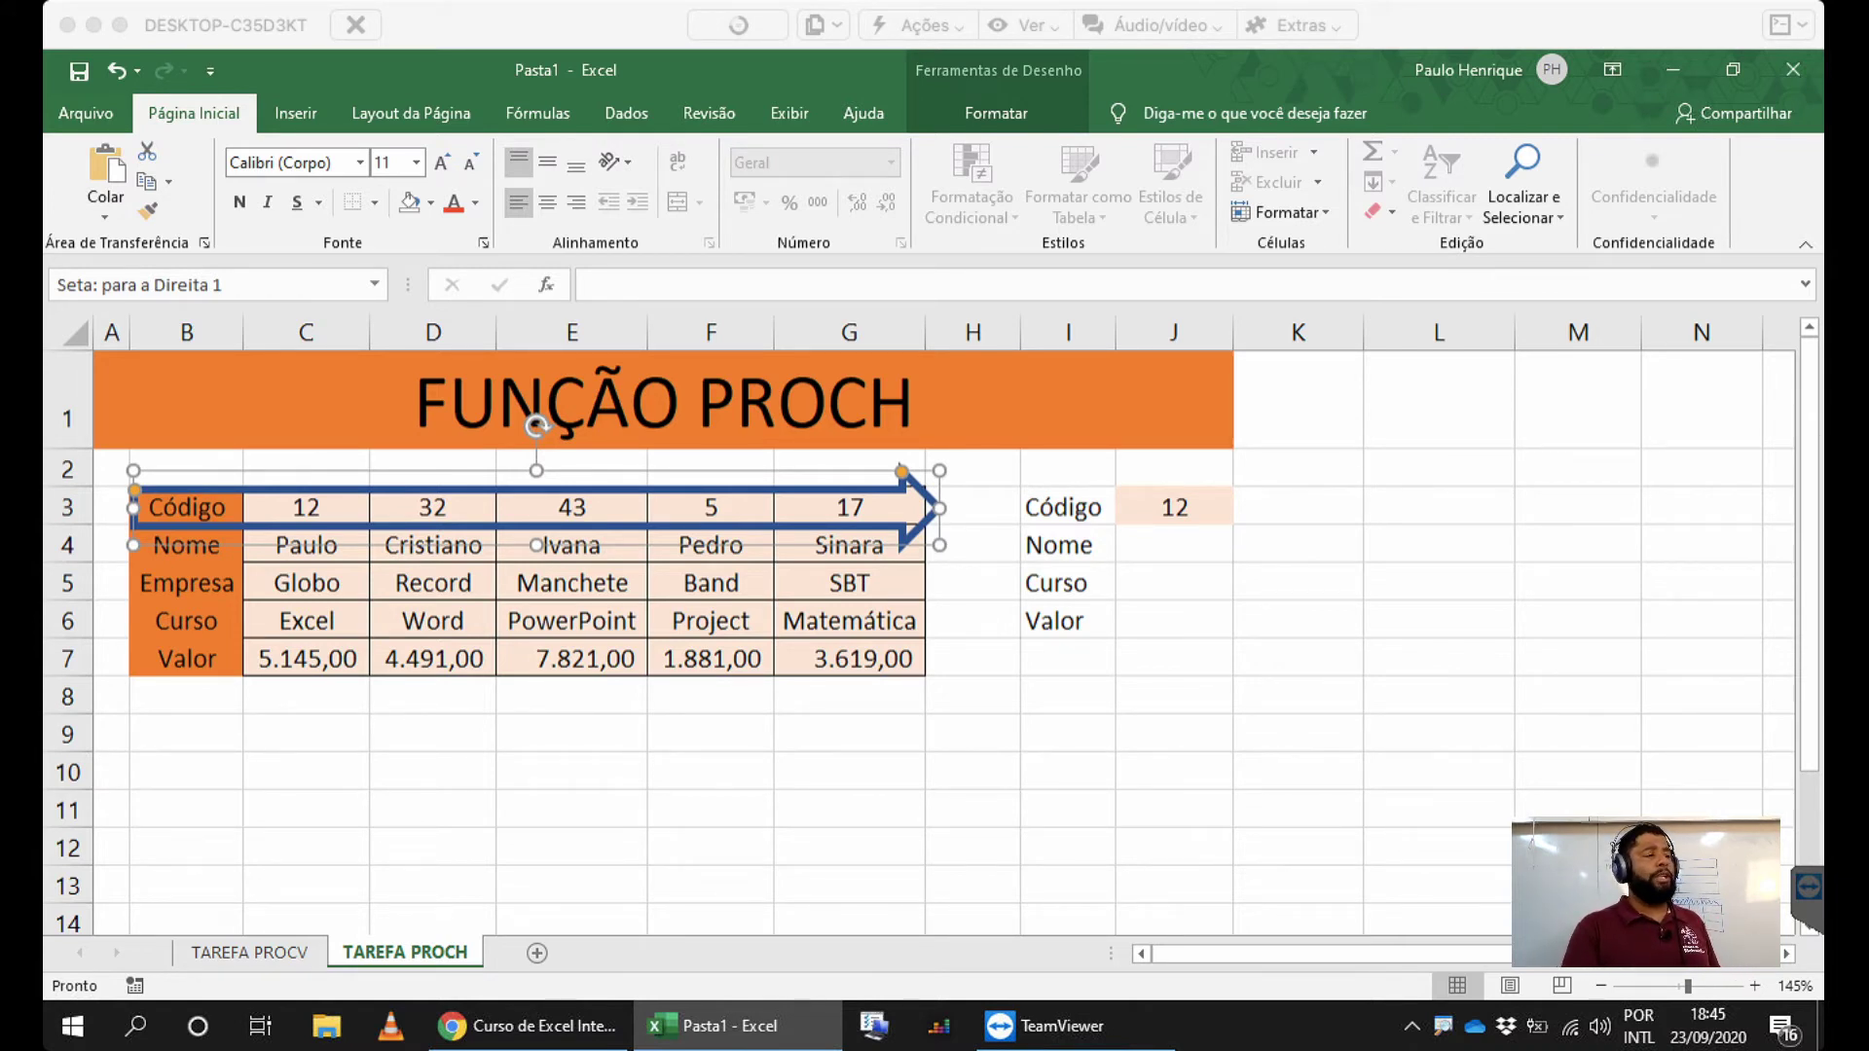
pyautogui.hotkey('ctrl', 'pageup')
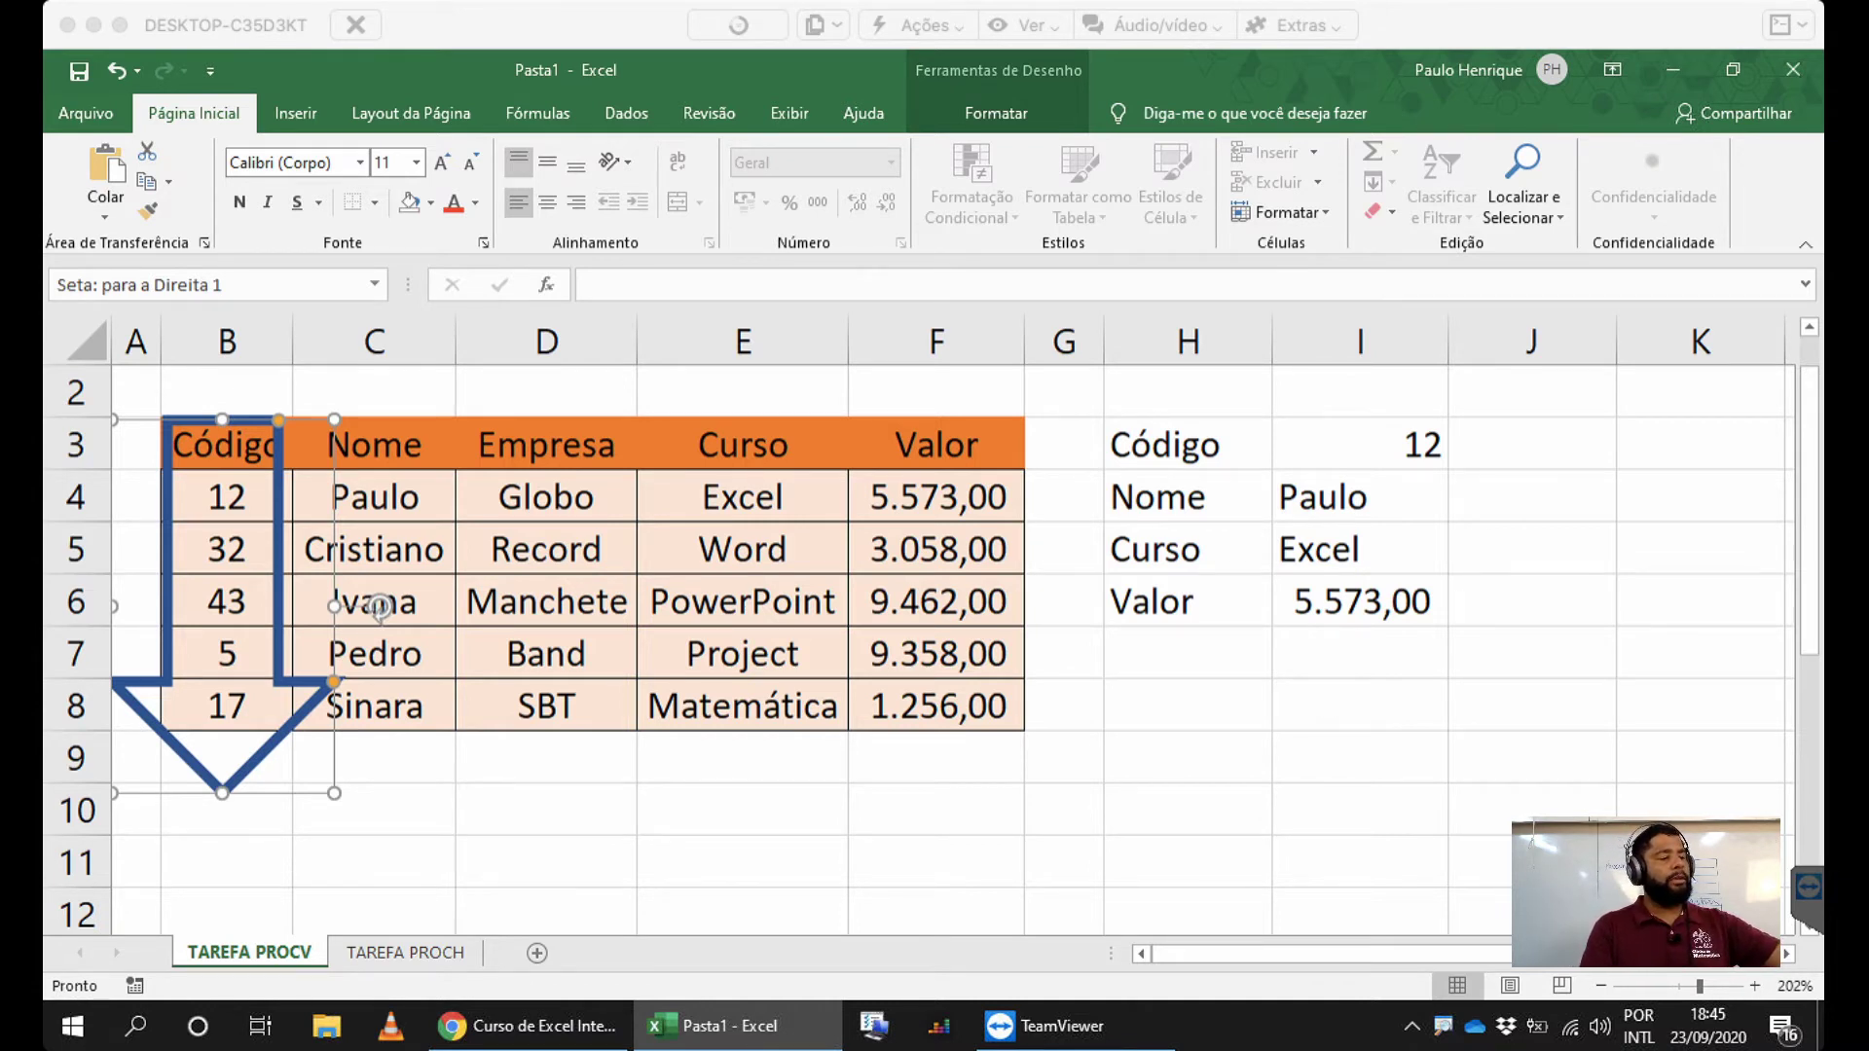
pyautogui.keyDown('ctrl'); pyautogui.moveTo(380, 607); pyautogui.dragTo(280, 493); pyautogui.keyUp('ctrl')
pyautogui.moveTo(451, 761); pyautogui.dragTo(802, 648)
pyautogui.moveTo(584, 564); pyautogui.dragTo(643, 470)
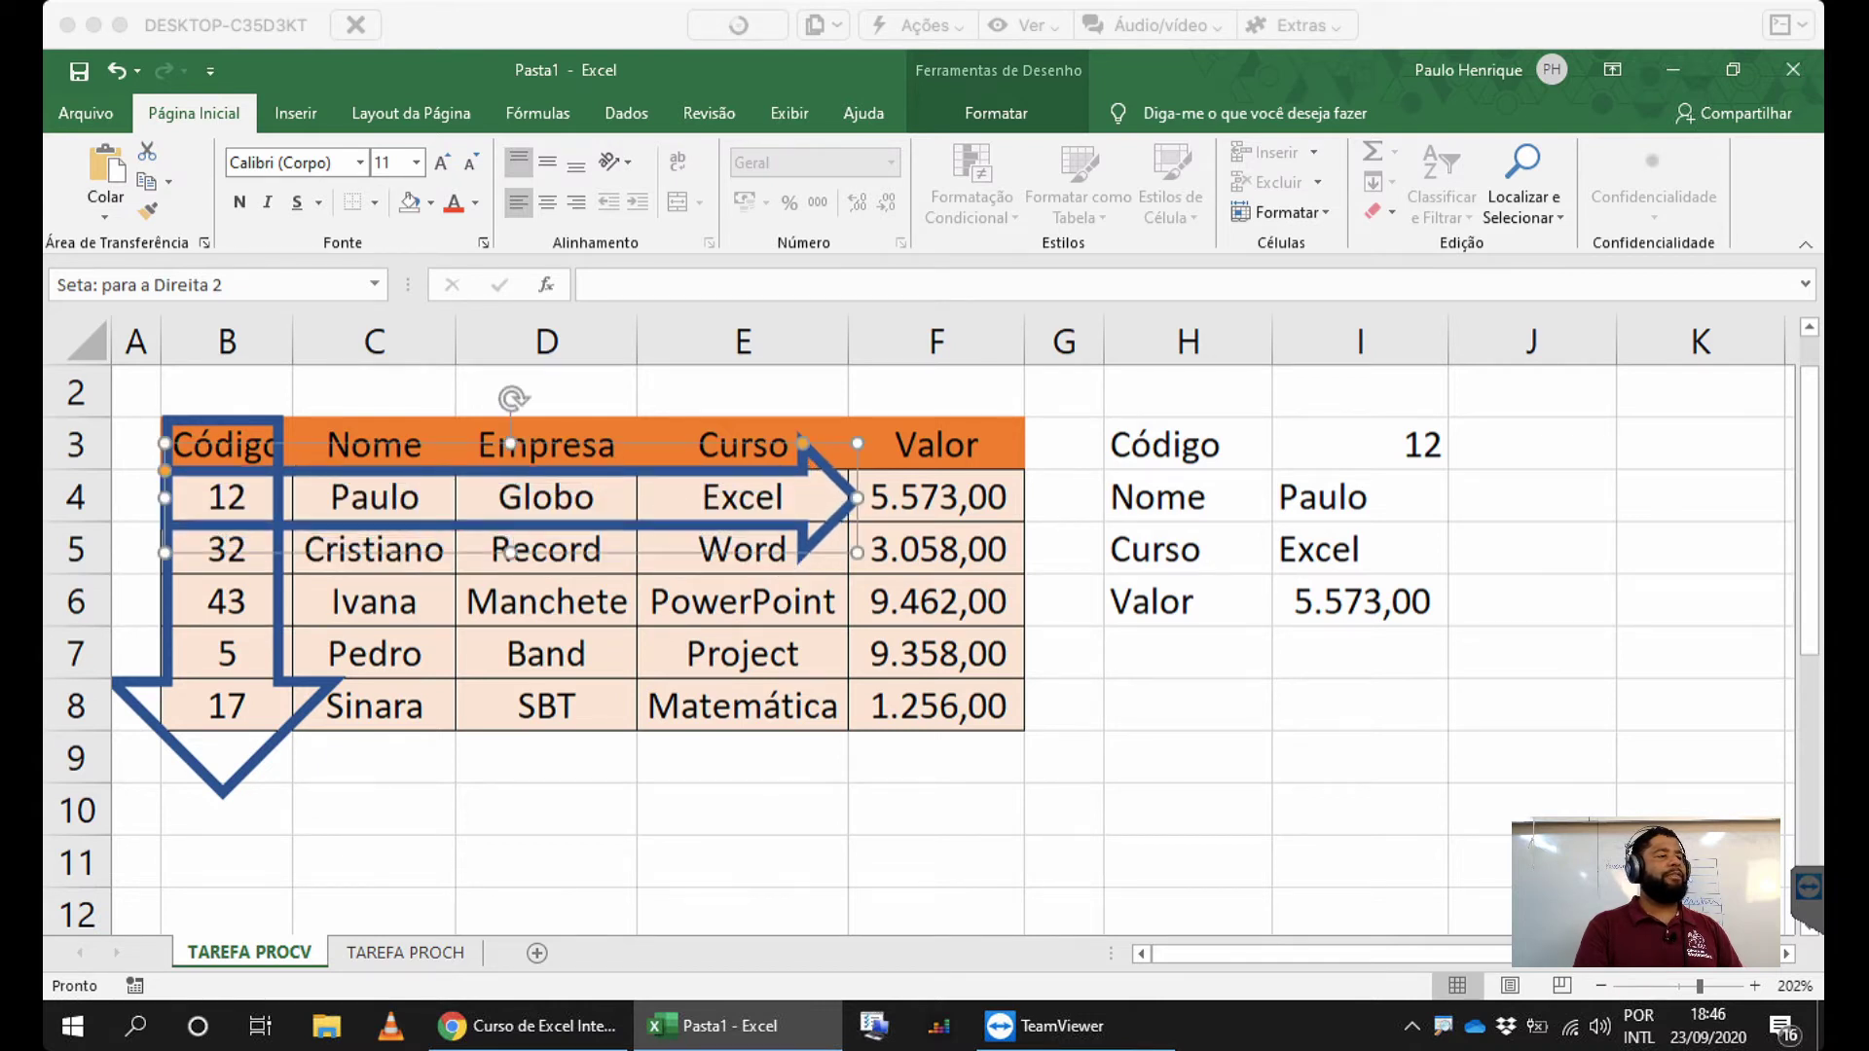
pyautogui.moveTo(857, 498); pyautogui.dragTo(1071, 494)
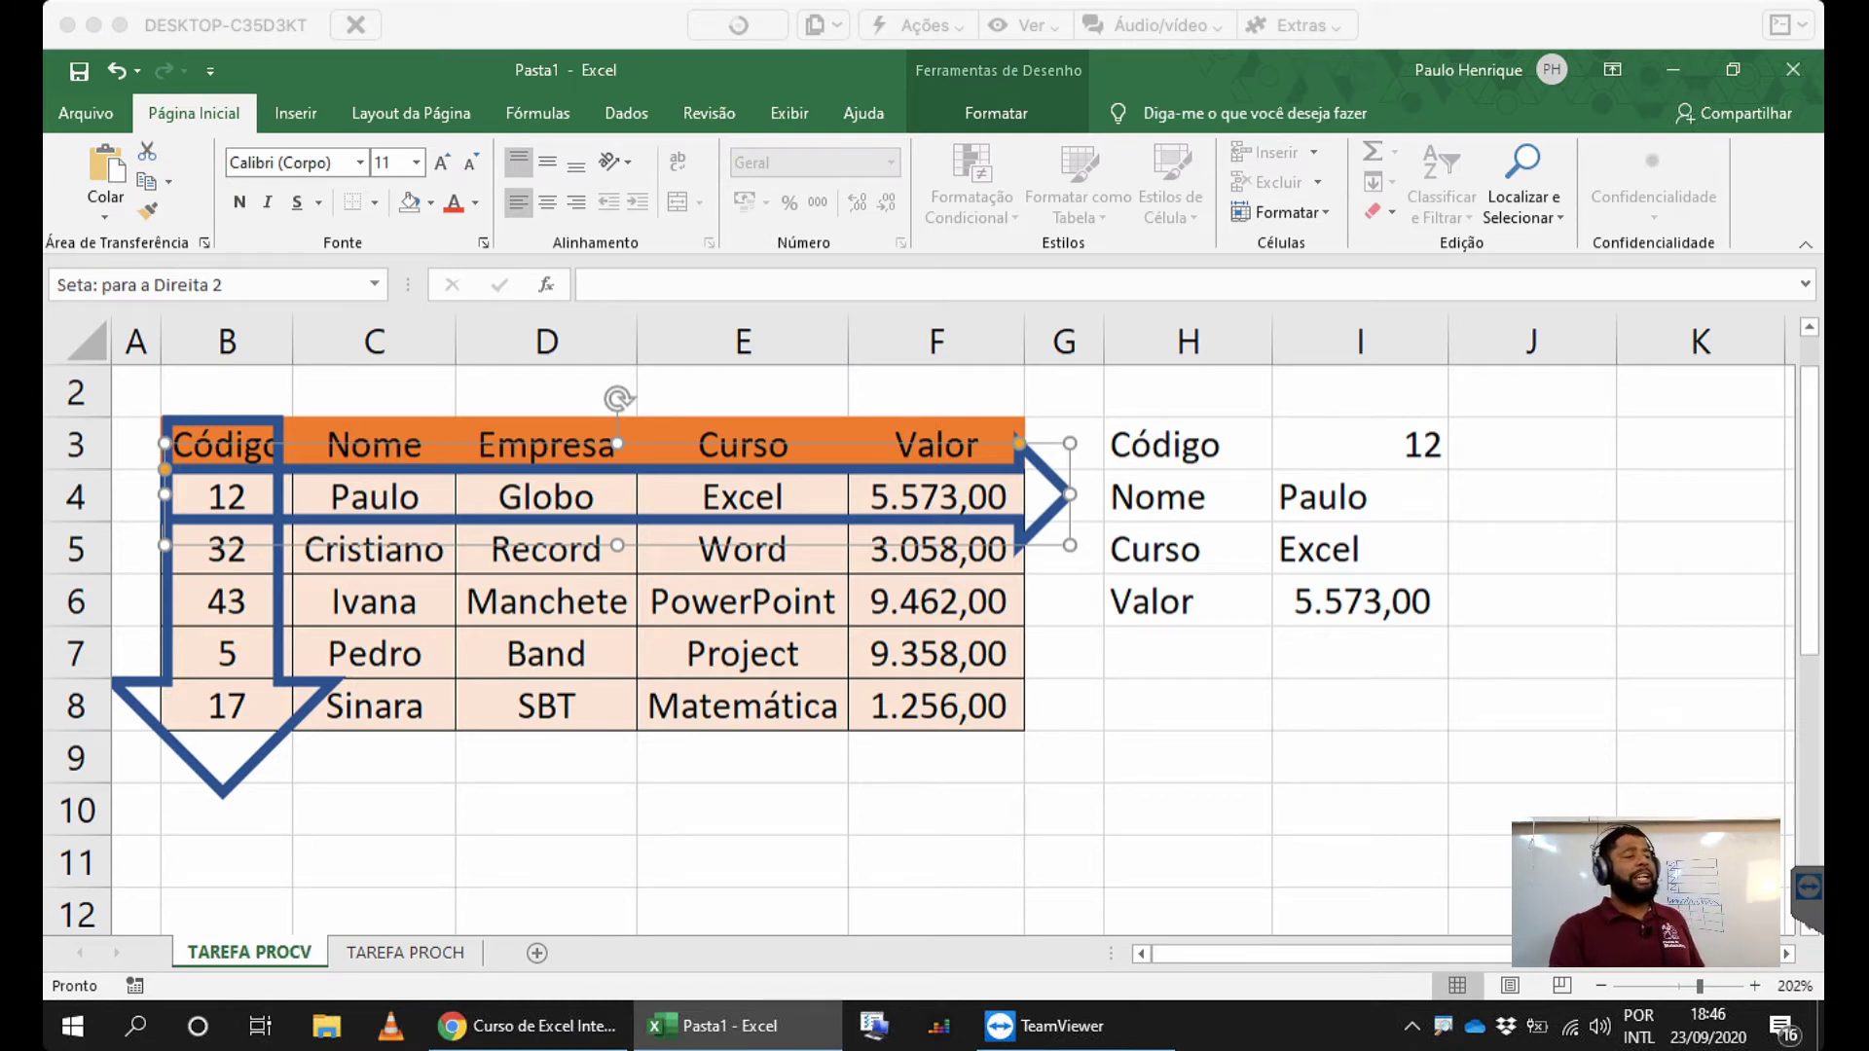
# - Duplicate the horizontal arrow on the TAREFA PROCH sheet as a shorter, thicker arrow pointing straight down
pyautogui.click(405, 952)
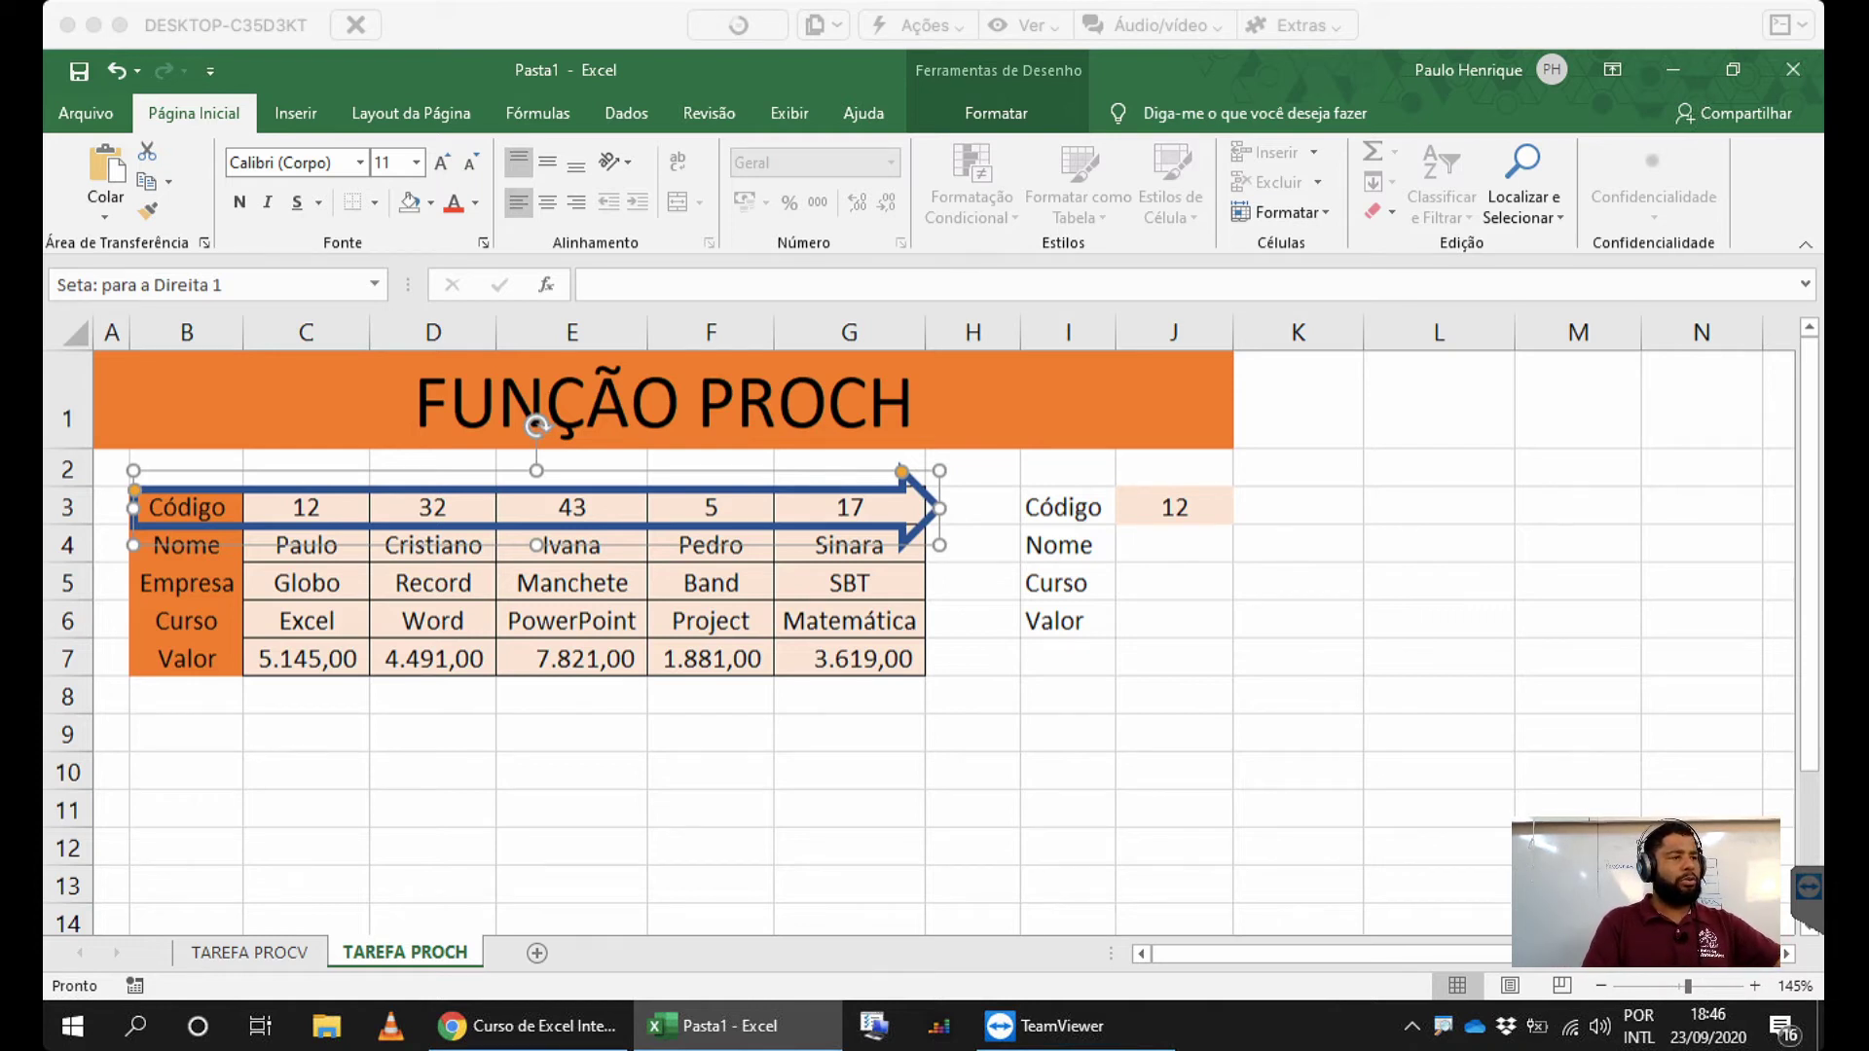
pyautogui.hotkey('ctrl', 'd')
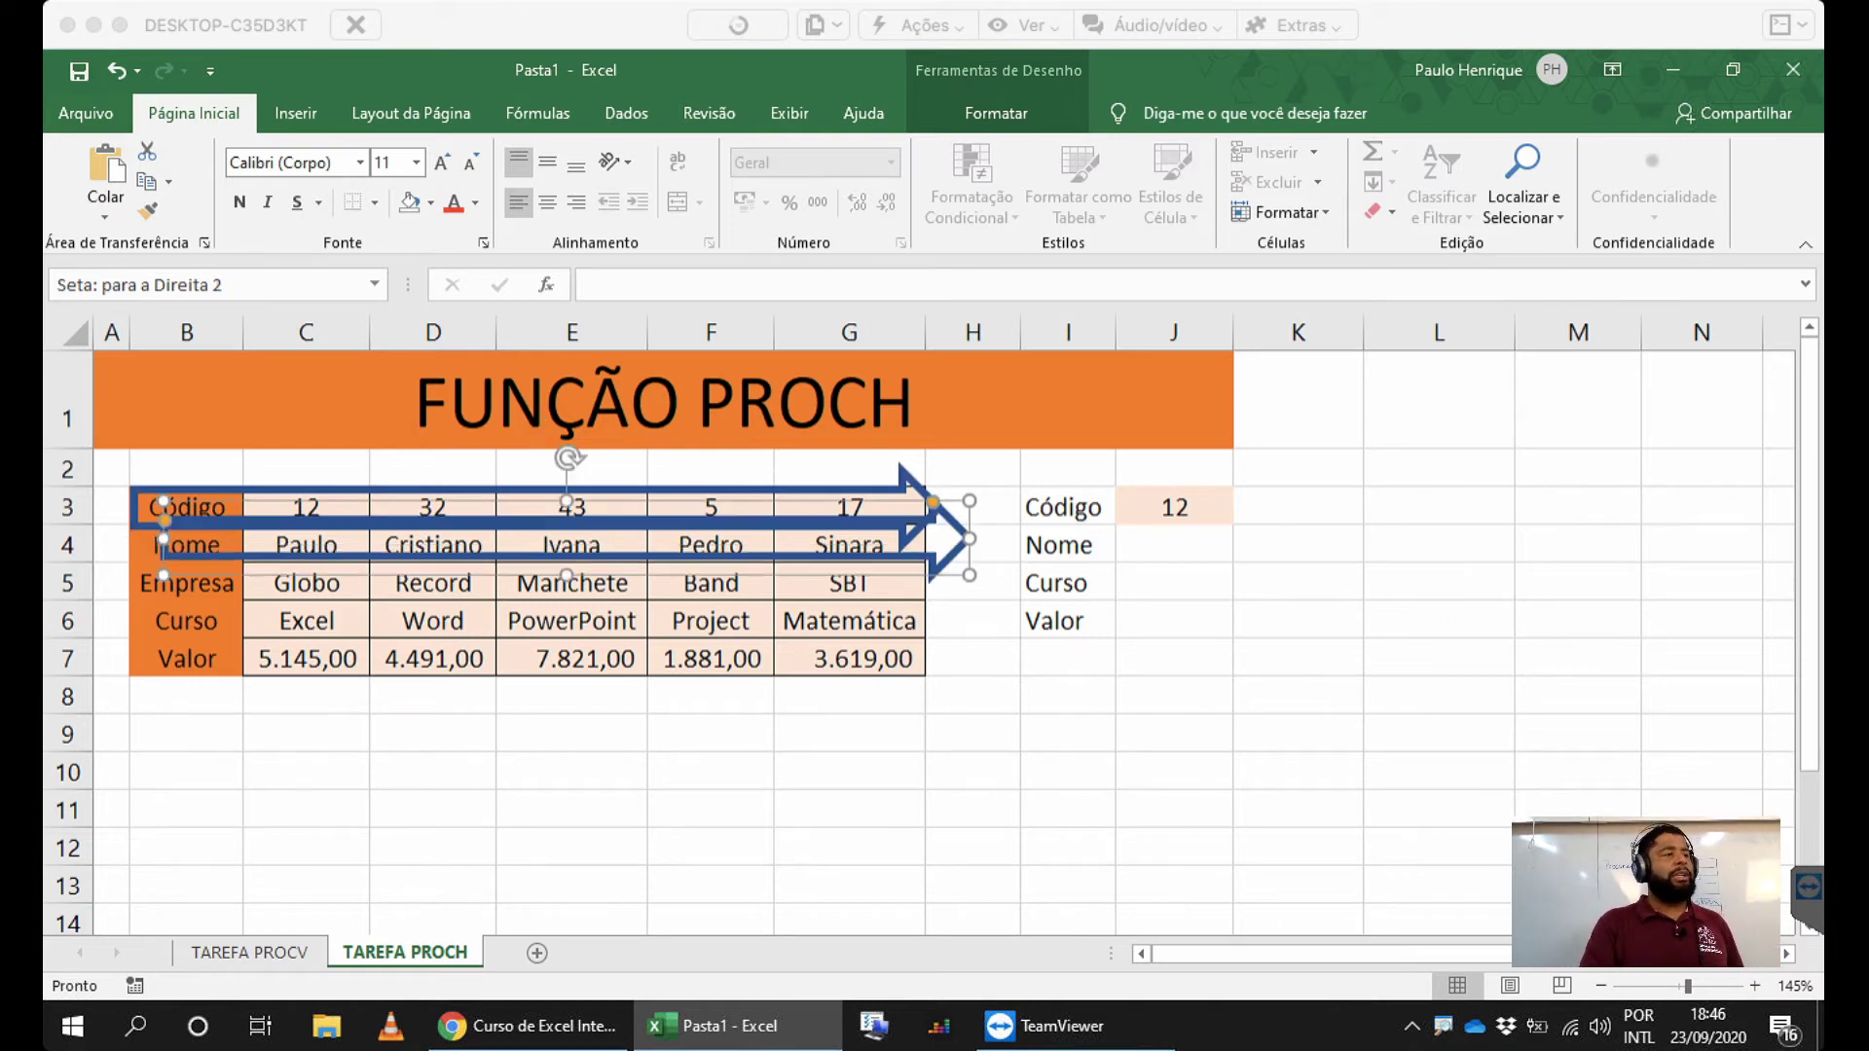
pyautogui.moveTo(970, 575); pyautogui.dragTo(513, 645)
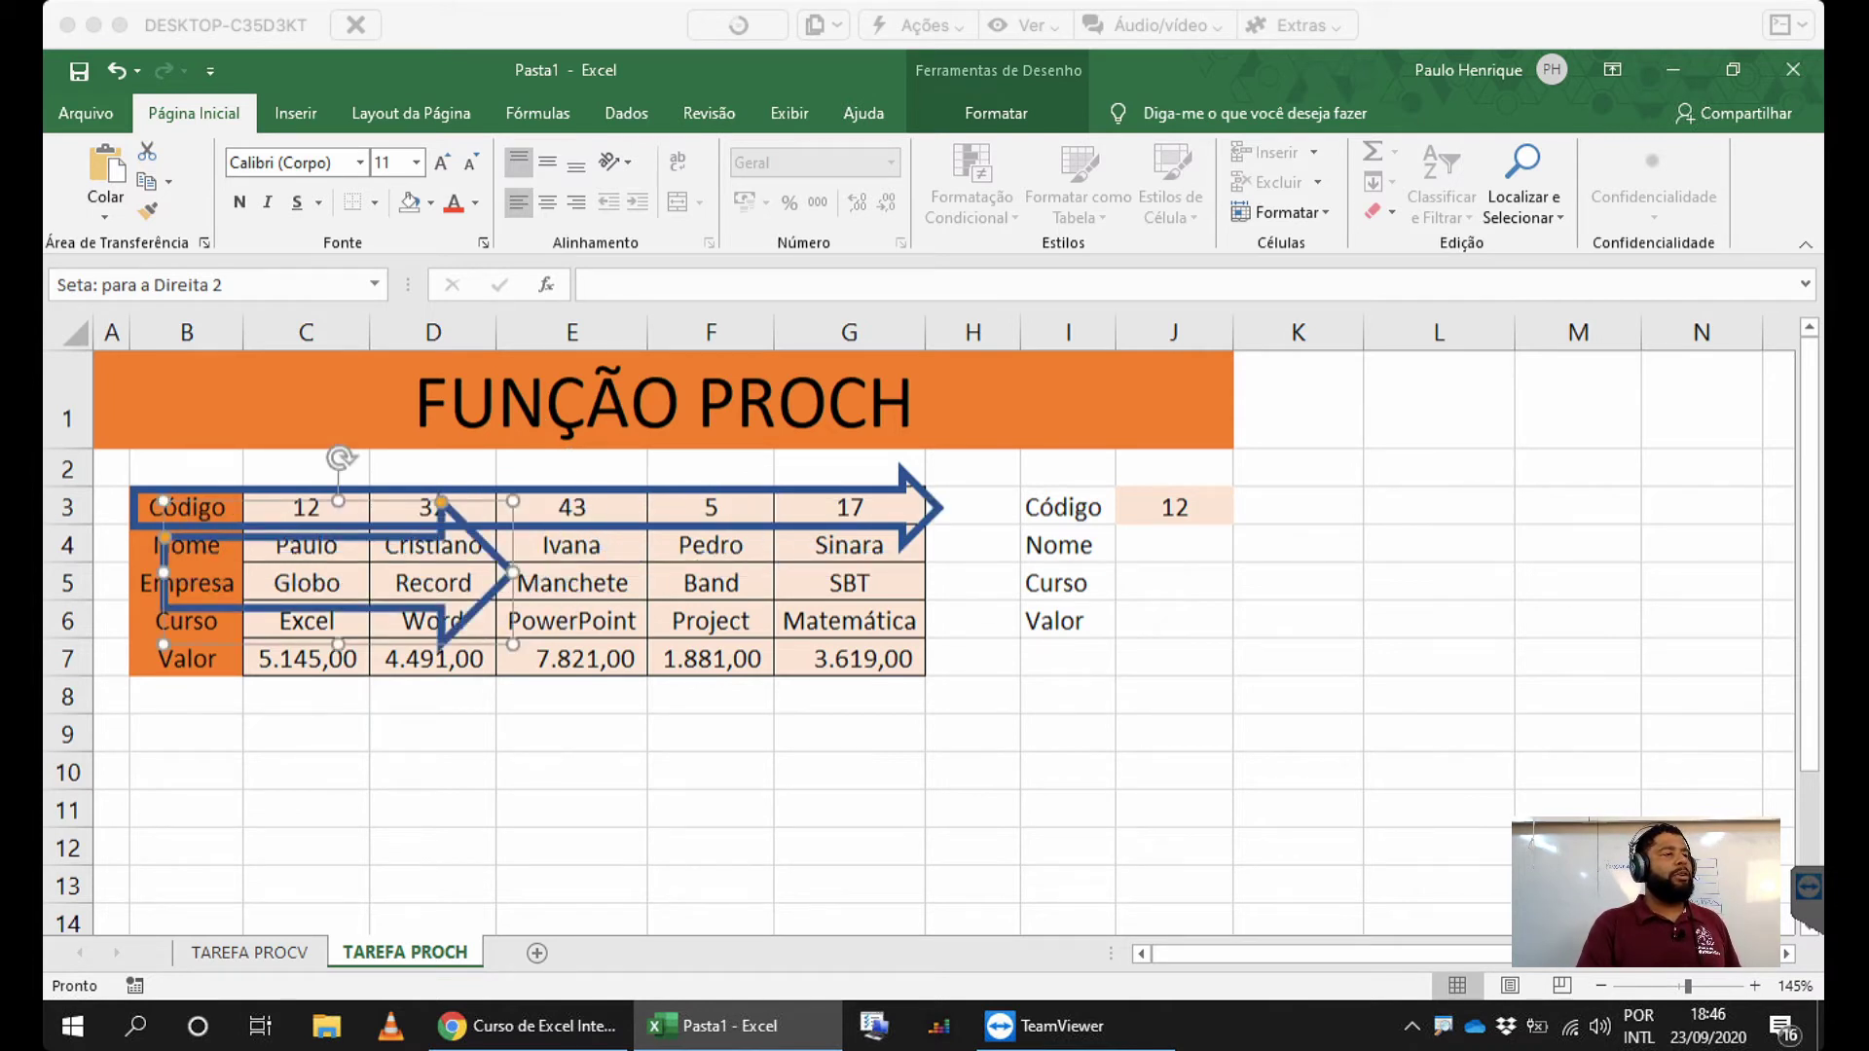
pyautogui.moveTo(292, 530); pyautogui.dragTo(381, 564)
pyautogui.moveTo(427, 490); pyautogui.dragTo(542, 598)
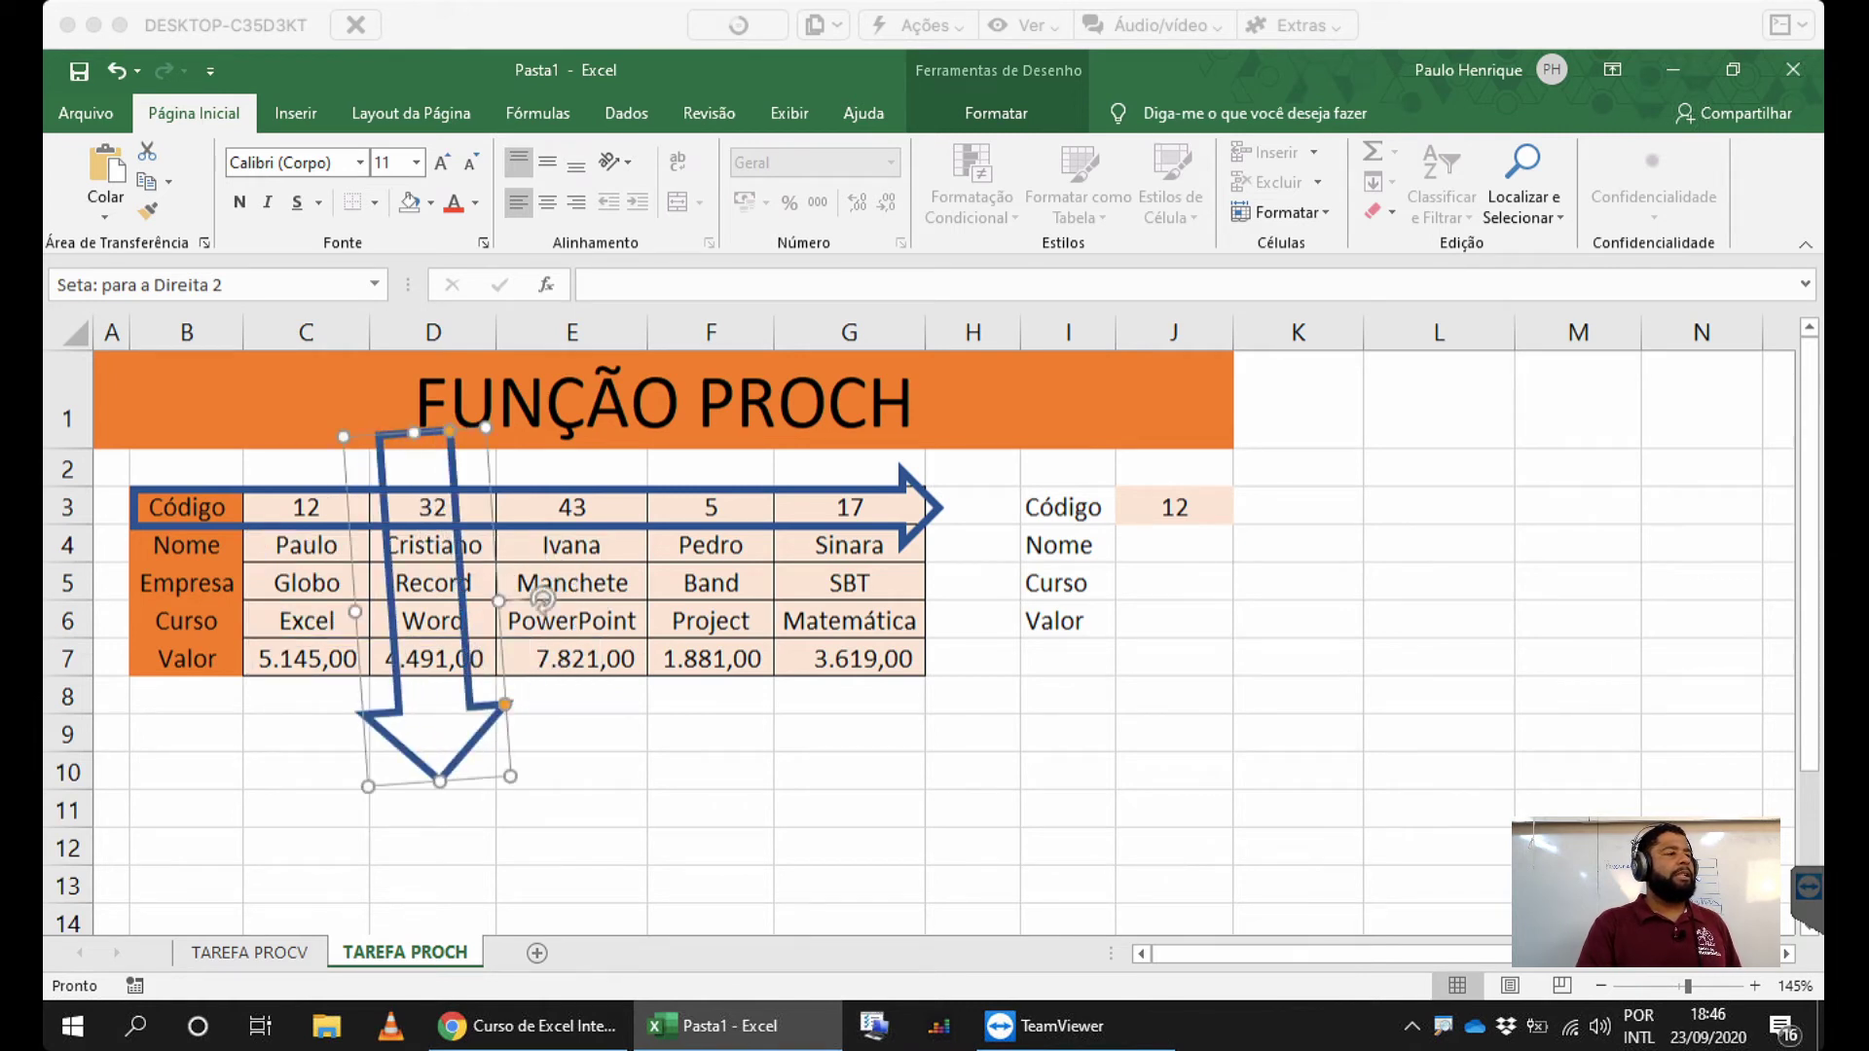
pyautogui.moveTo(542, 598); pyautogui.dragTo(544, 606)
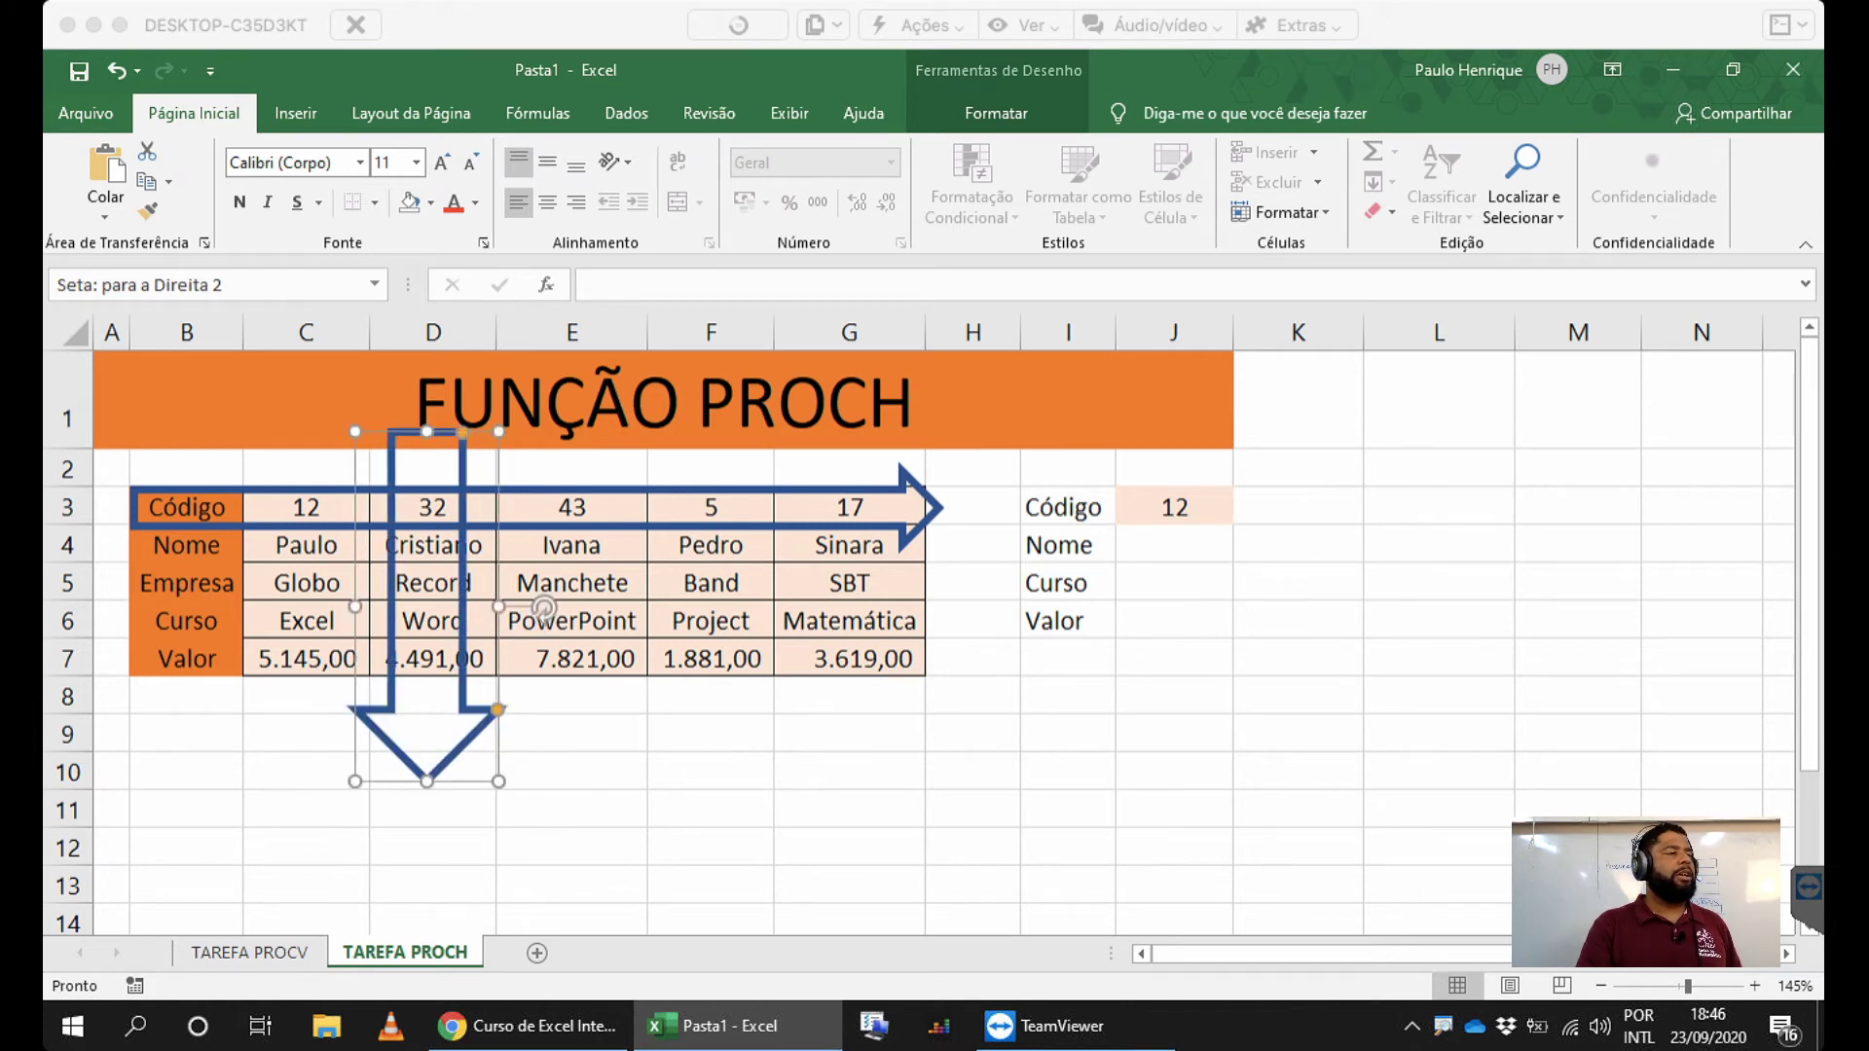
# - Resize and move the downward arrow so its shaft frames the code 12 column, starting at the Código row
pyautogui.moveTo(498, 780); pyautogui.dragTo(542, 713)
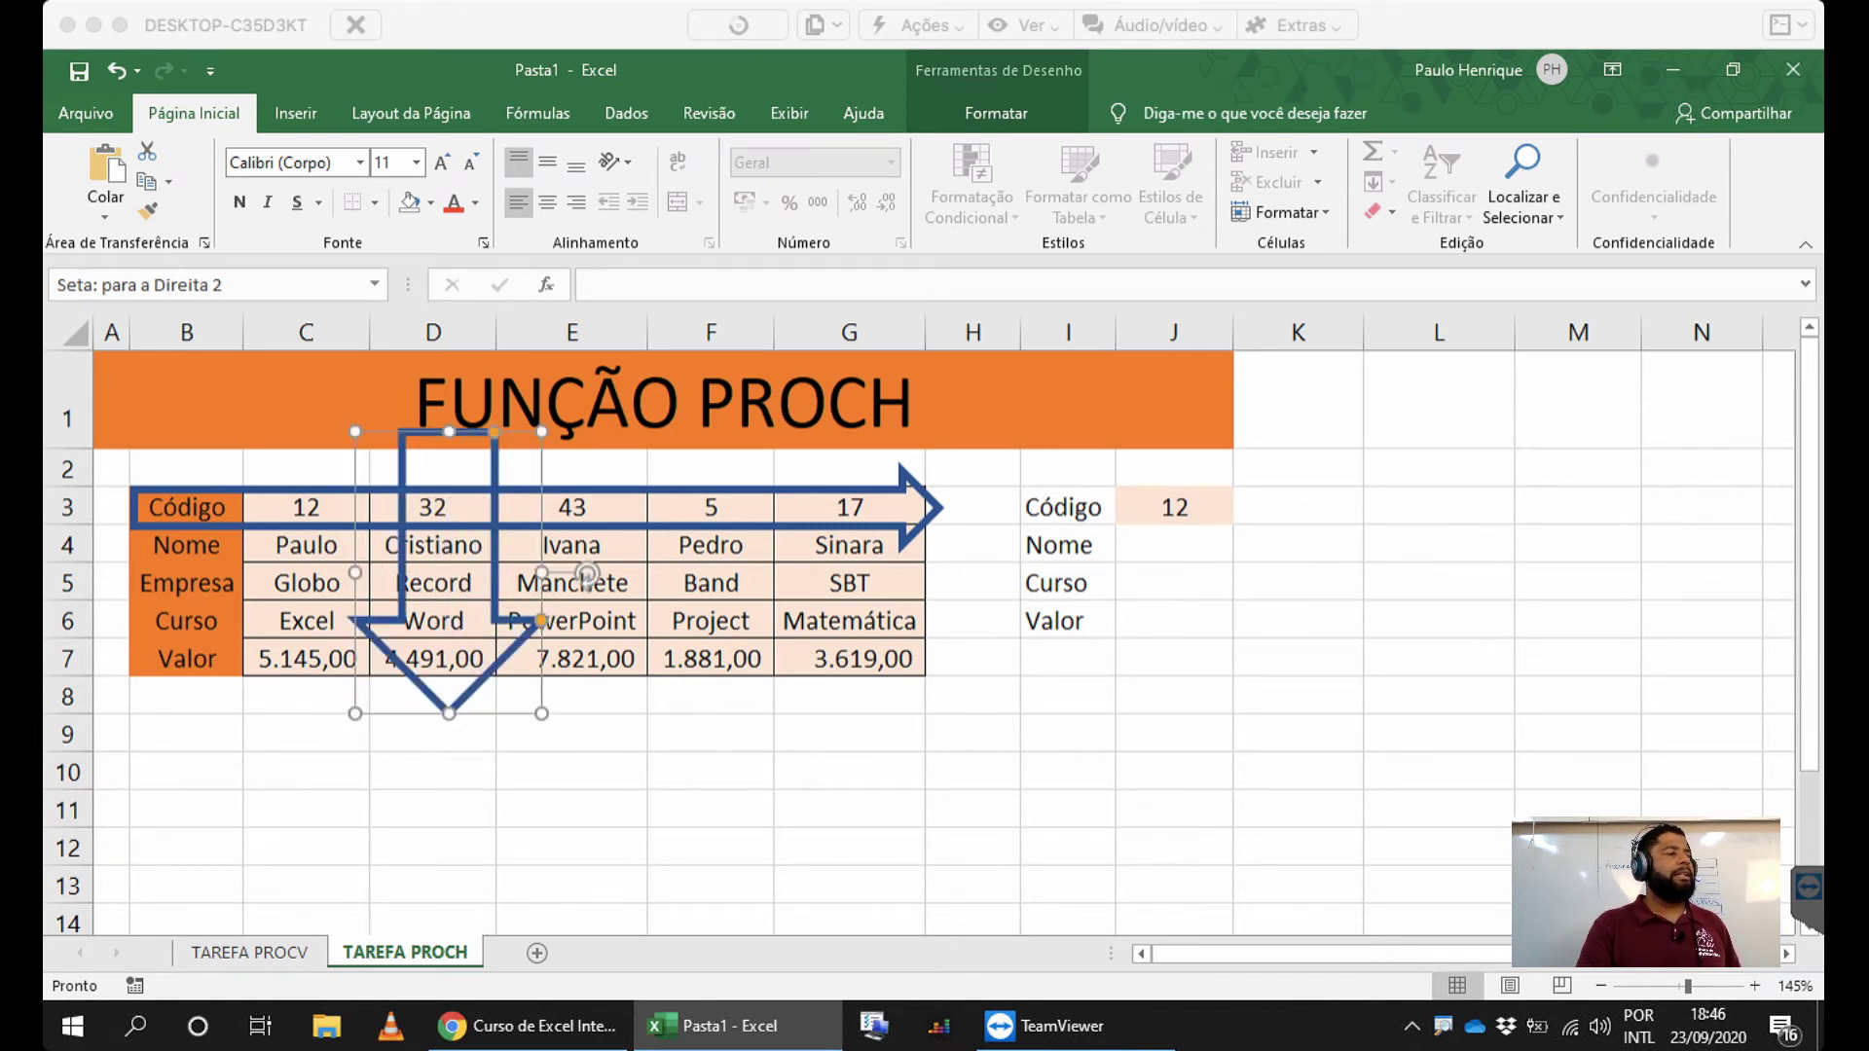
pyautogui.moveTo(401, 584); pyautogui.dragTo(242, 644)
pyautogui.moveTo(428, 630); pyautogui.dragTo(455, 623)
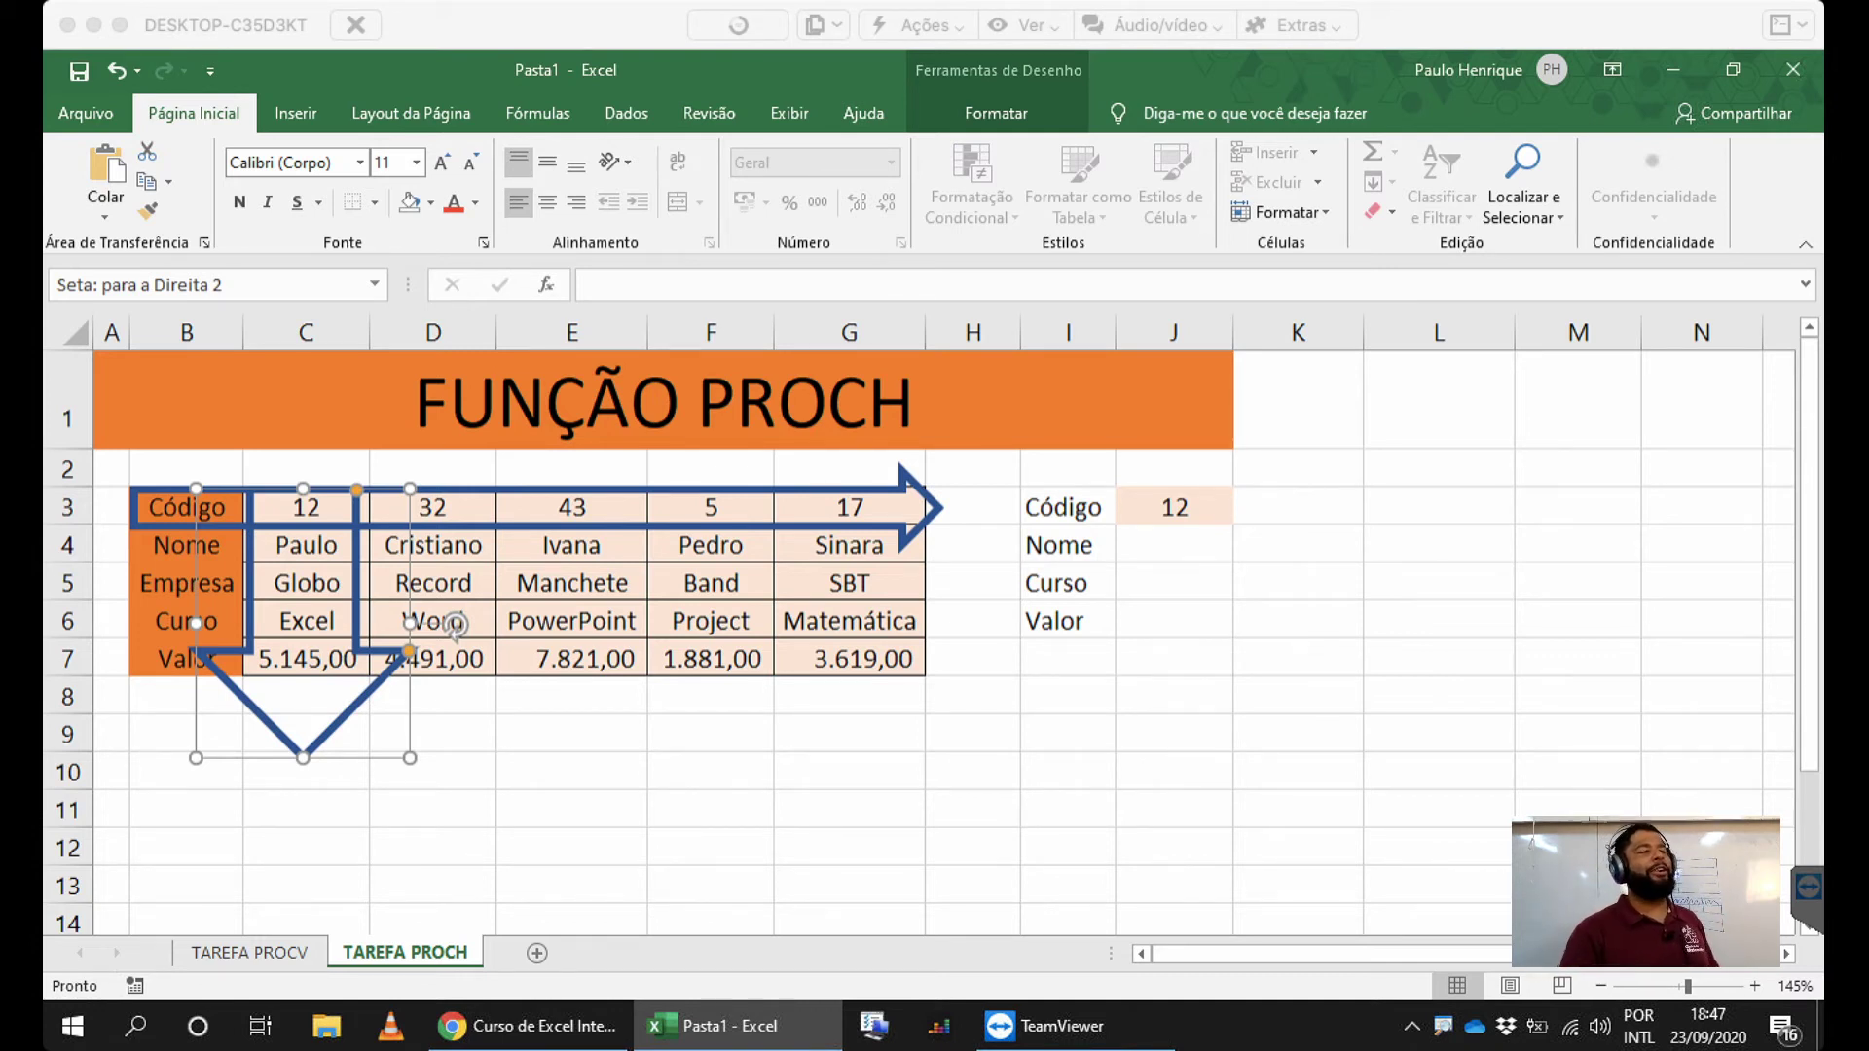
# - Start a PROCH formula across J4:J6 with the absolute reference $J$3 as the lookup value
pyautogui.click(1174, 544)
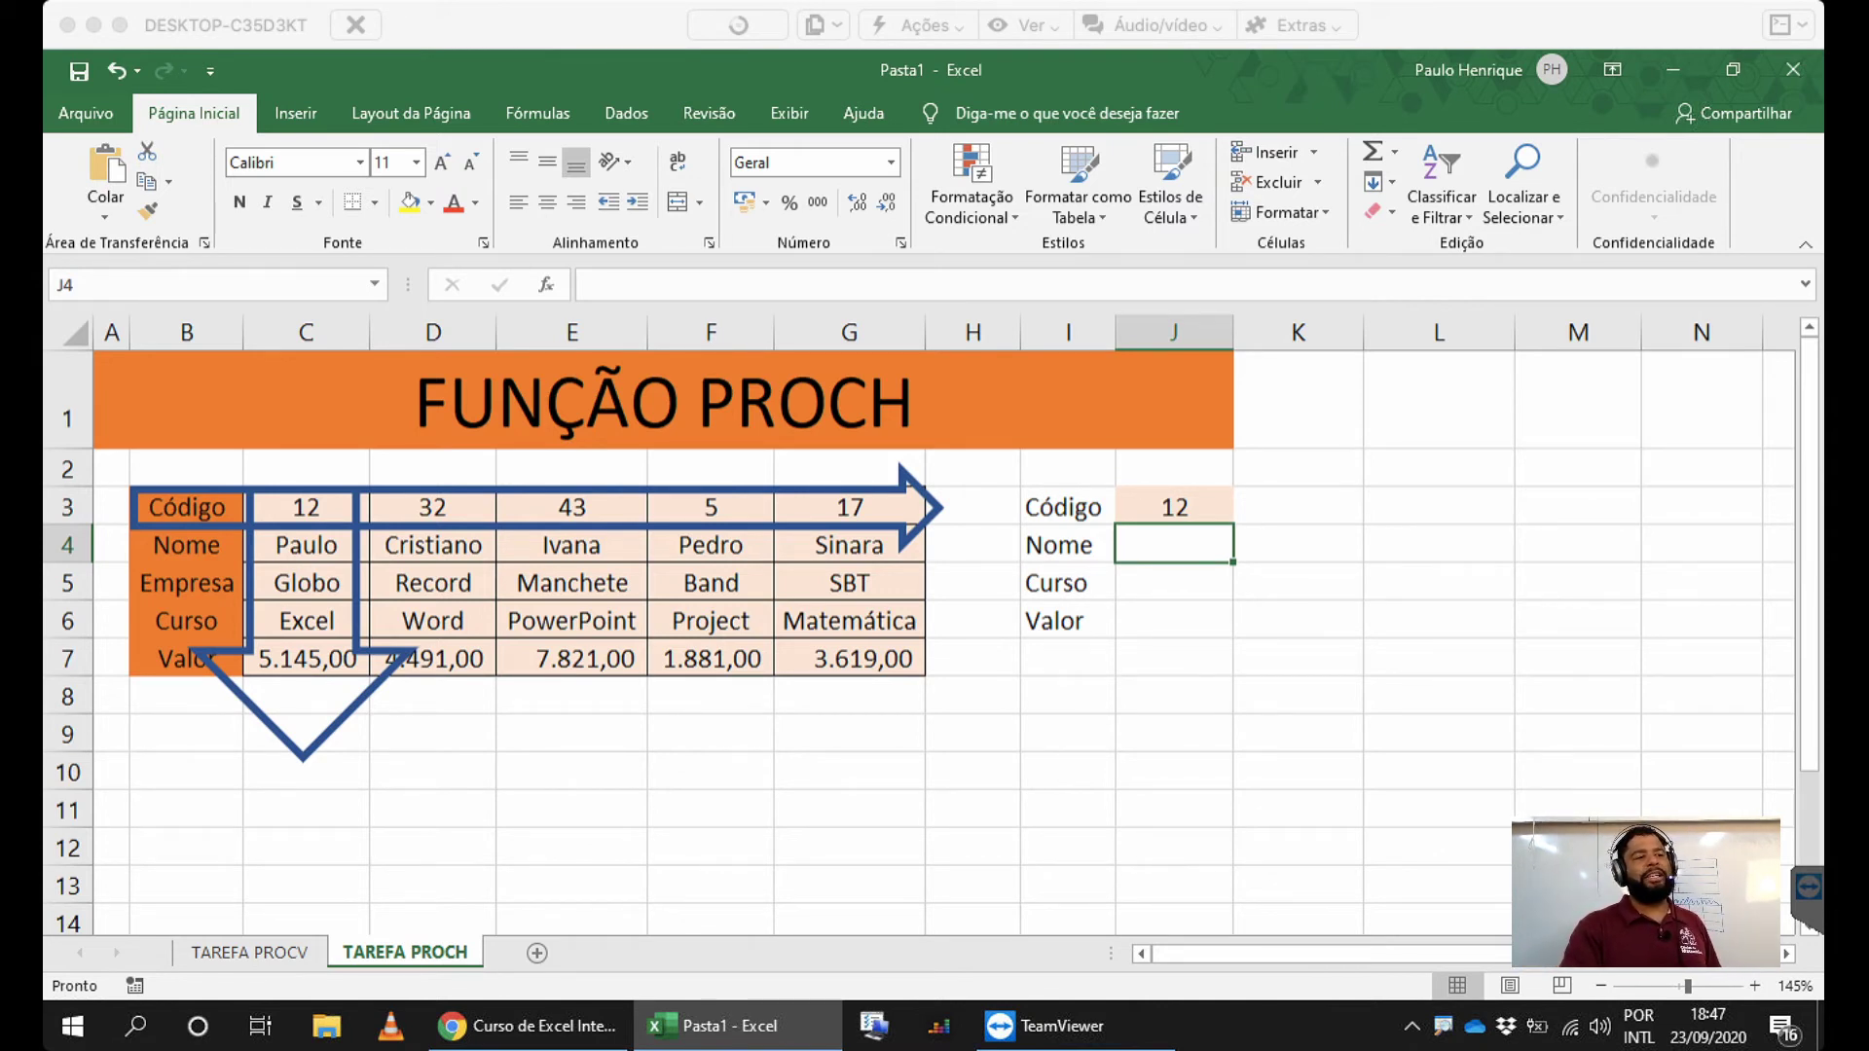
pyautogui.moveTo(1174, 544); pyautogui.dragTo(1174, 620)
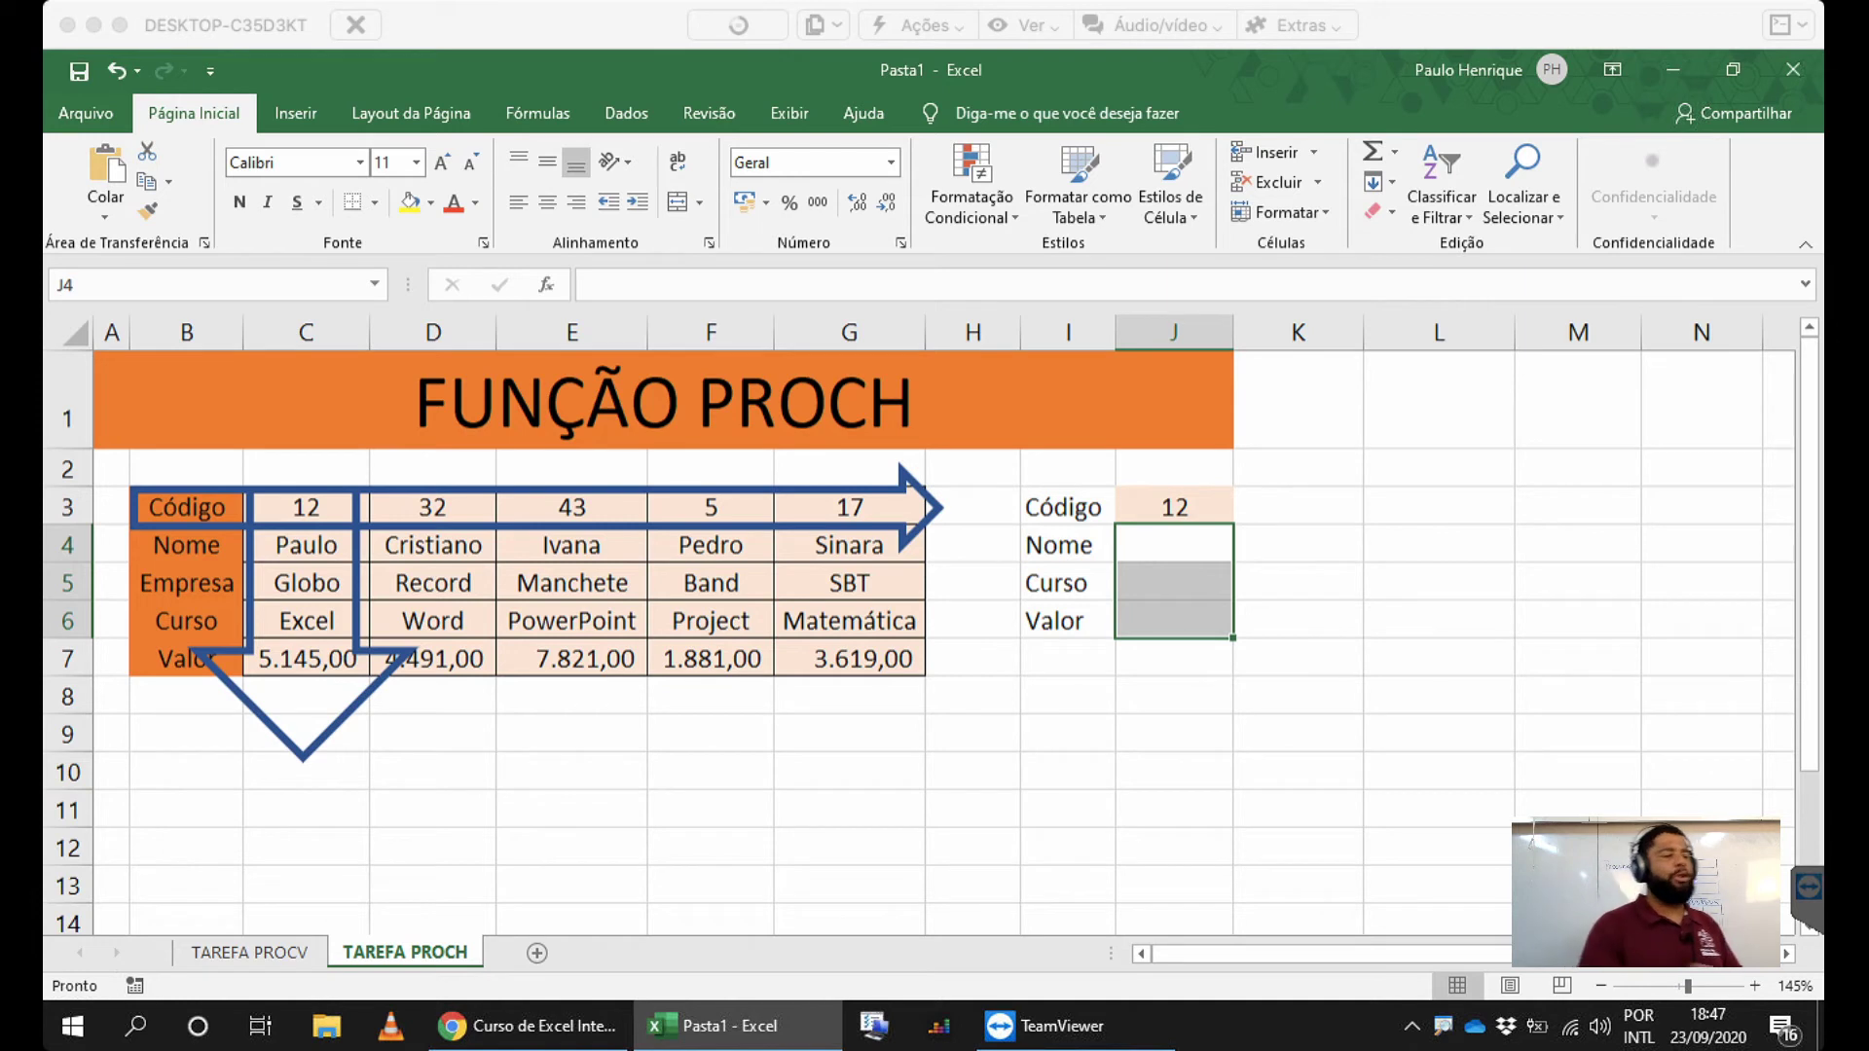
pyautogui.write('=proc')
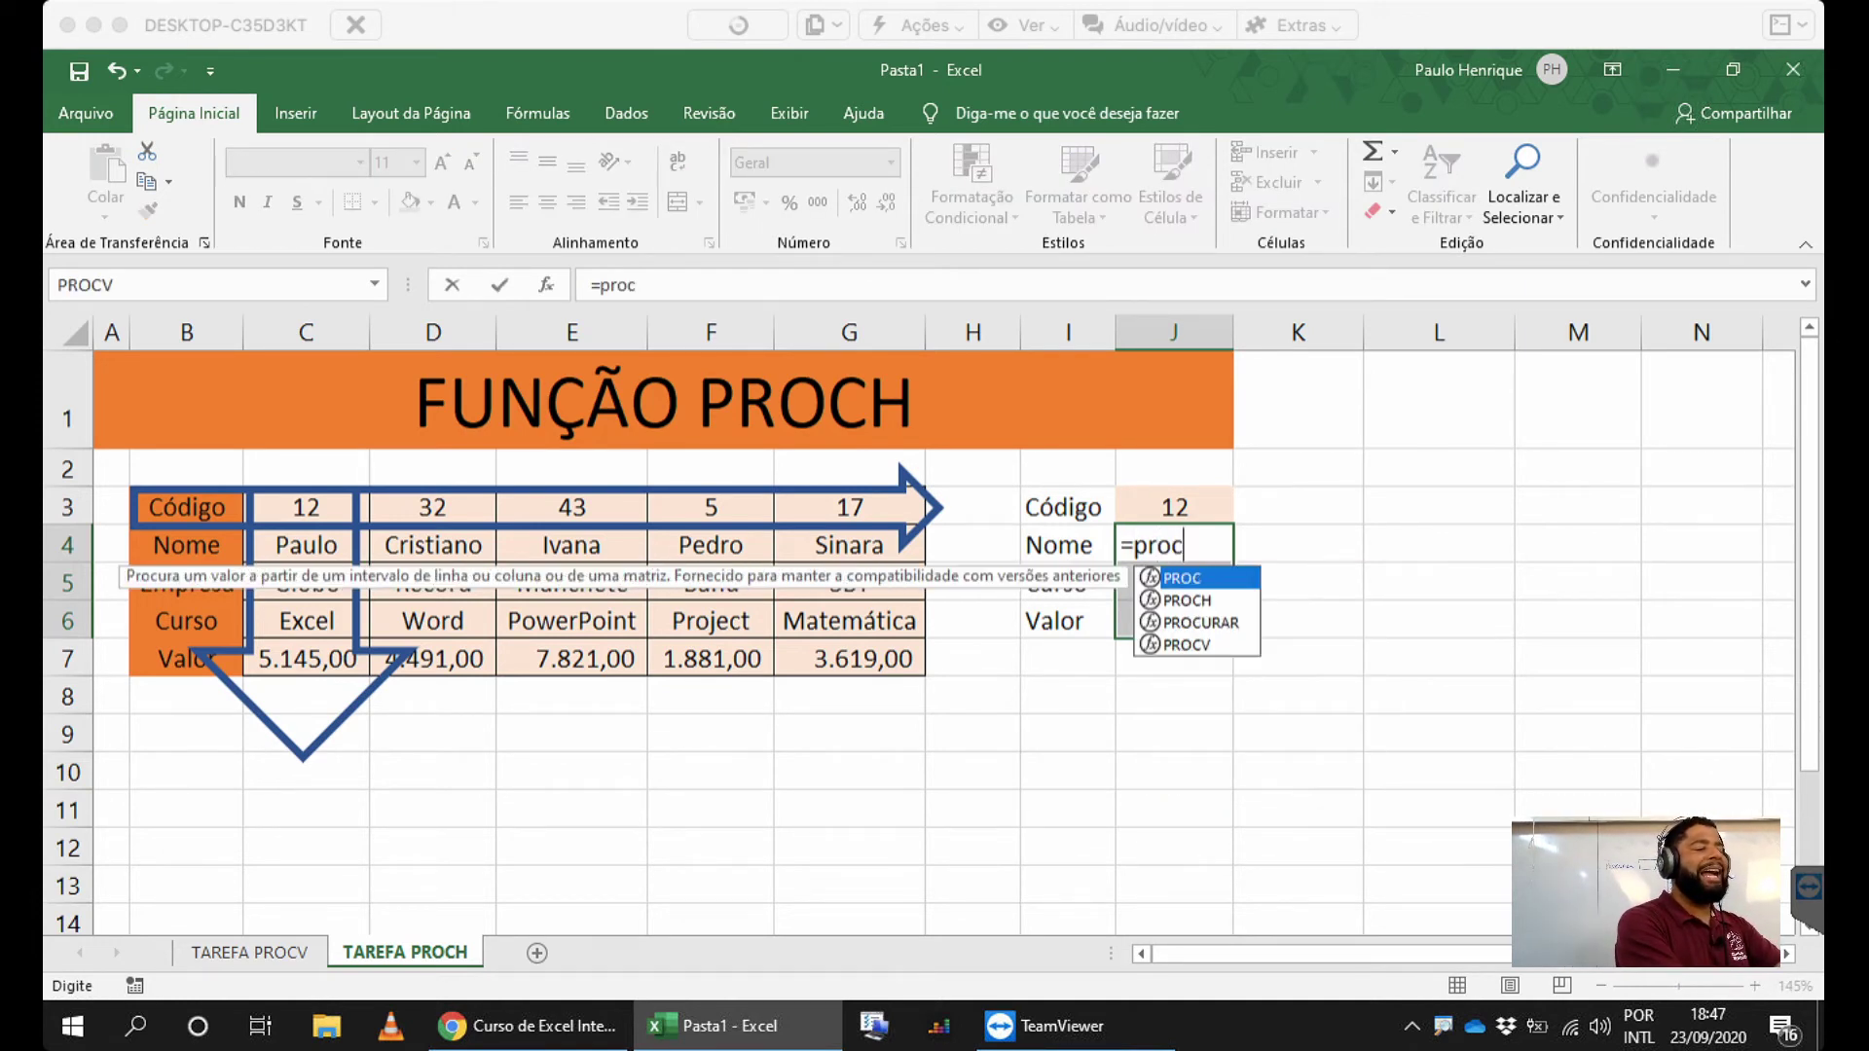
pyautogui.write('h')
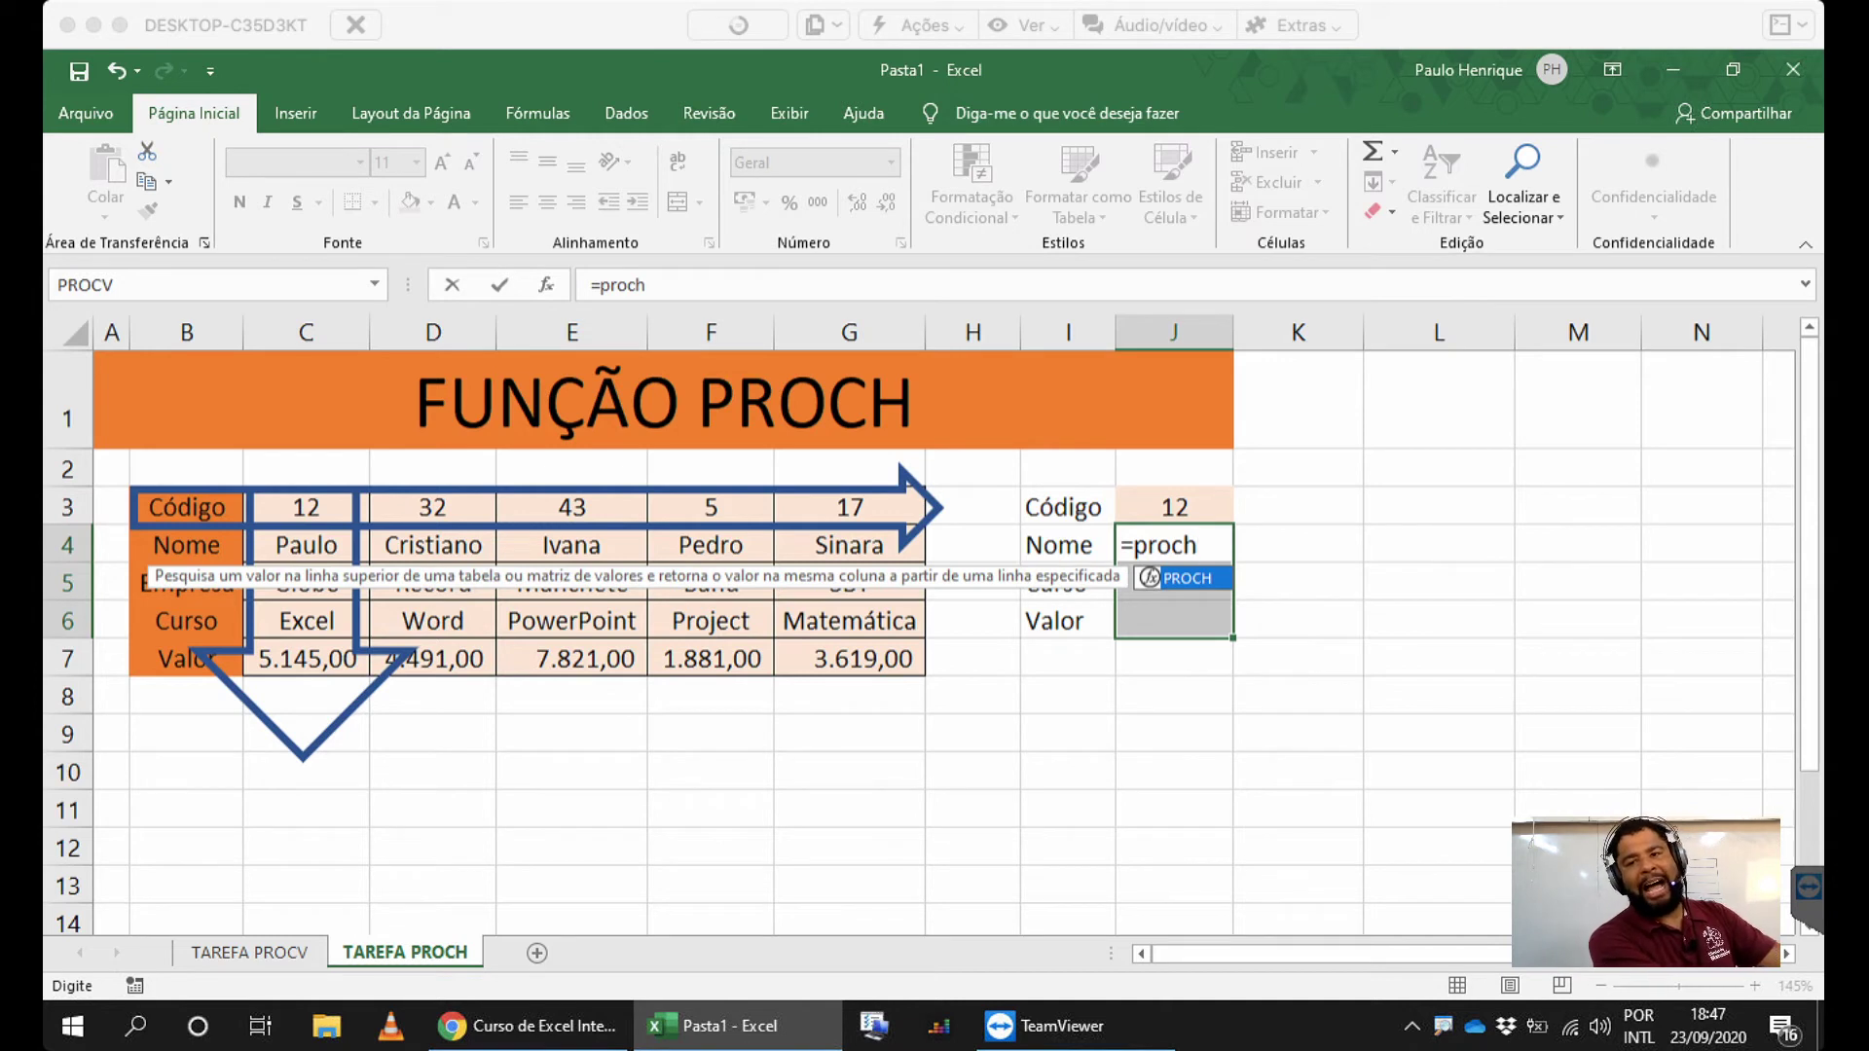
pyautogui.write('(')
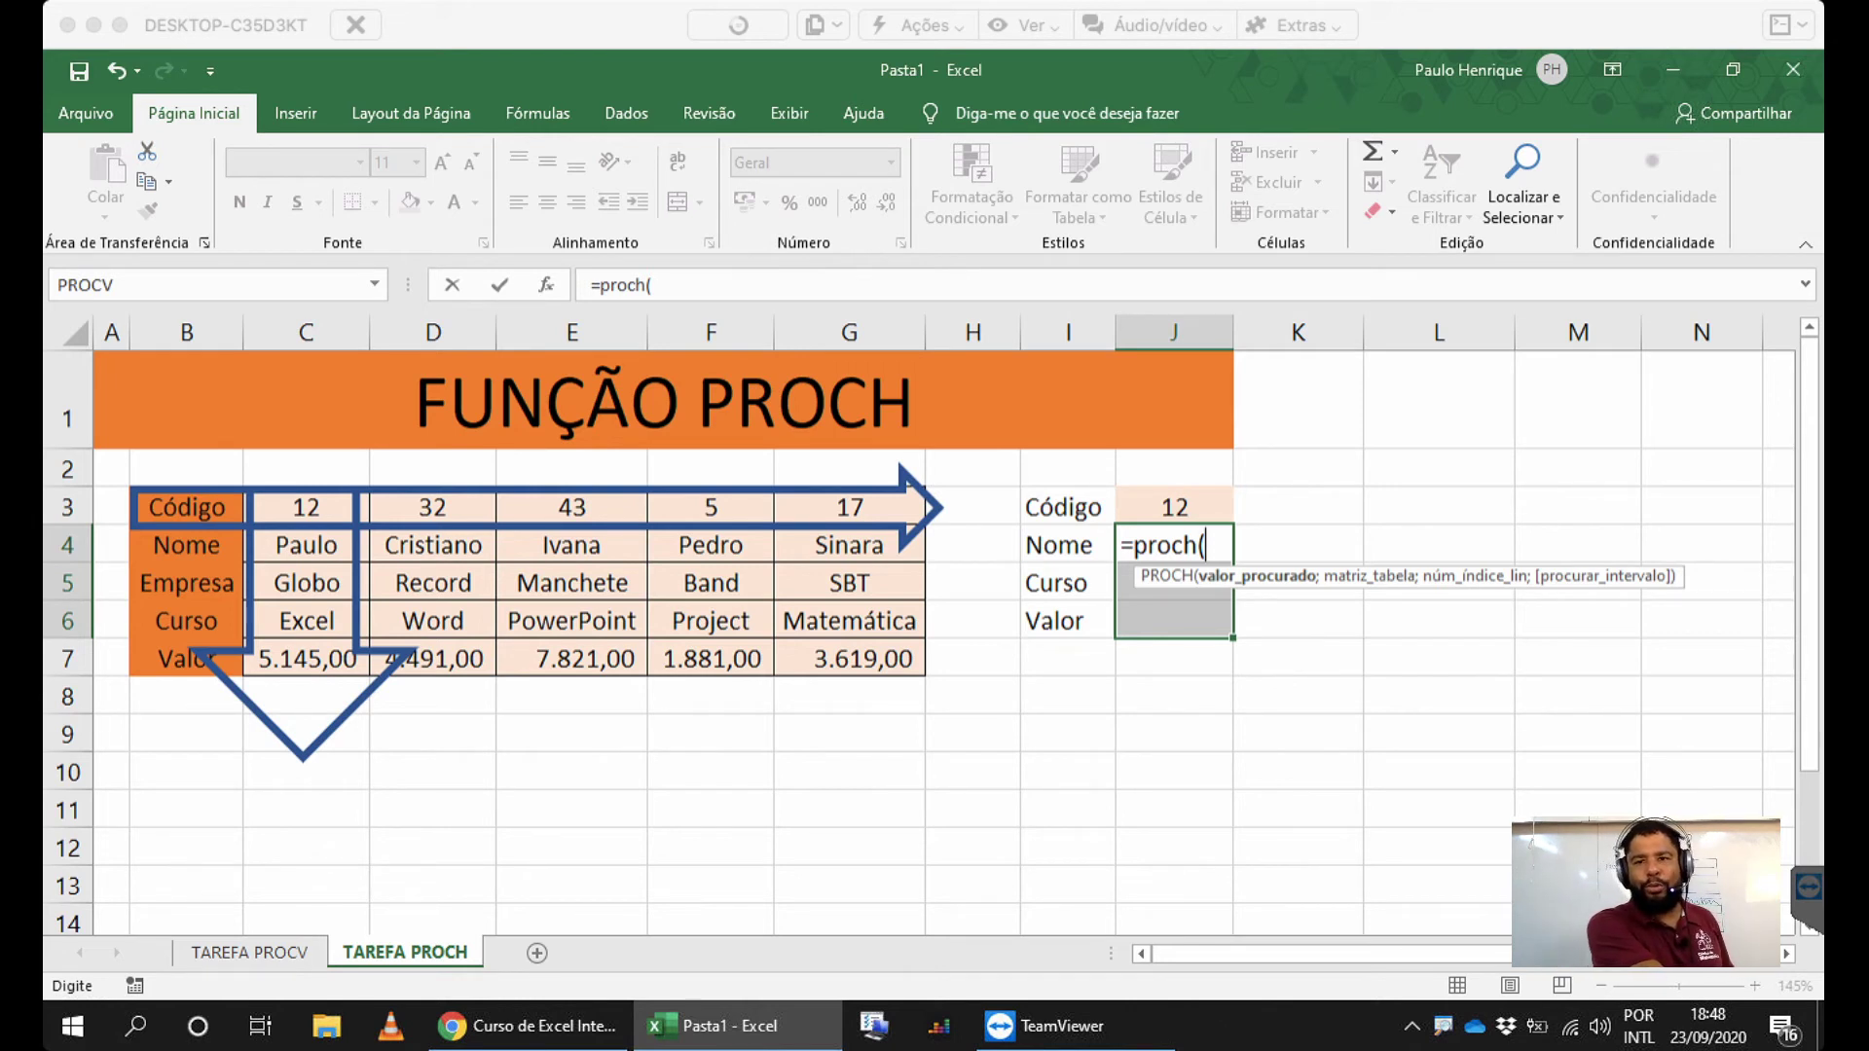
pyautogui.click(1174, 507)
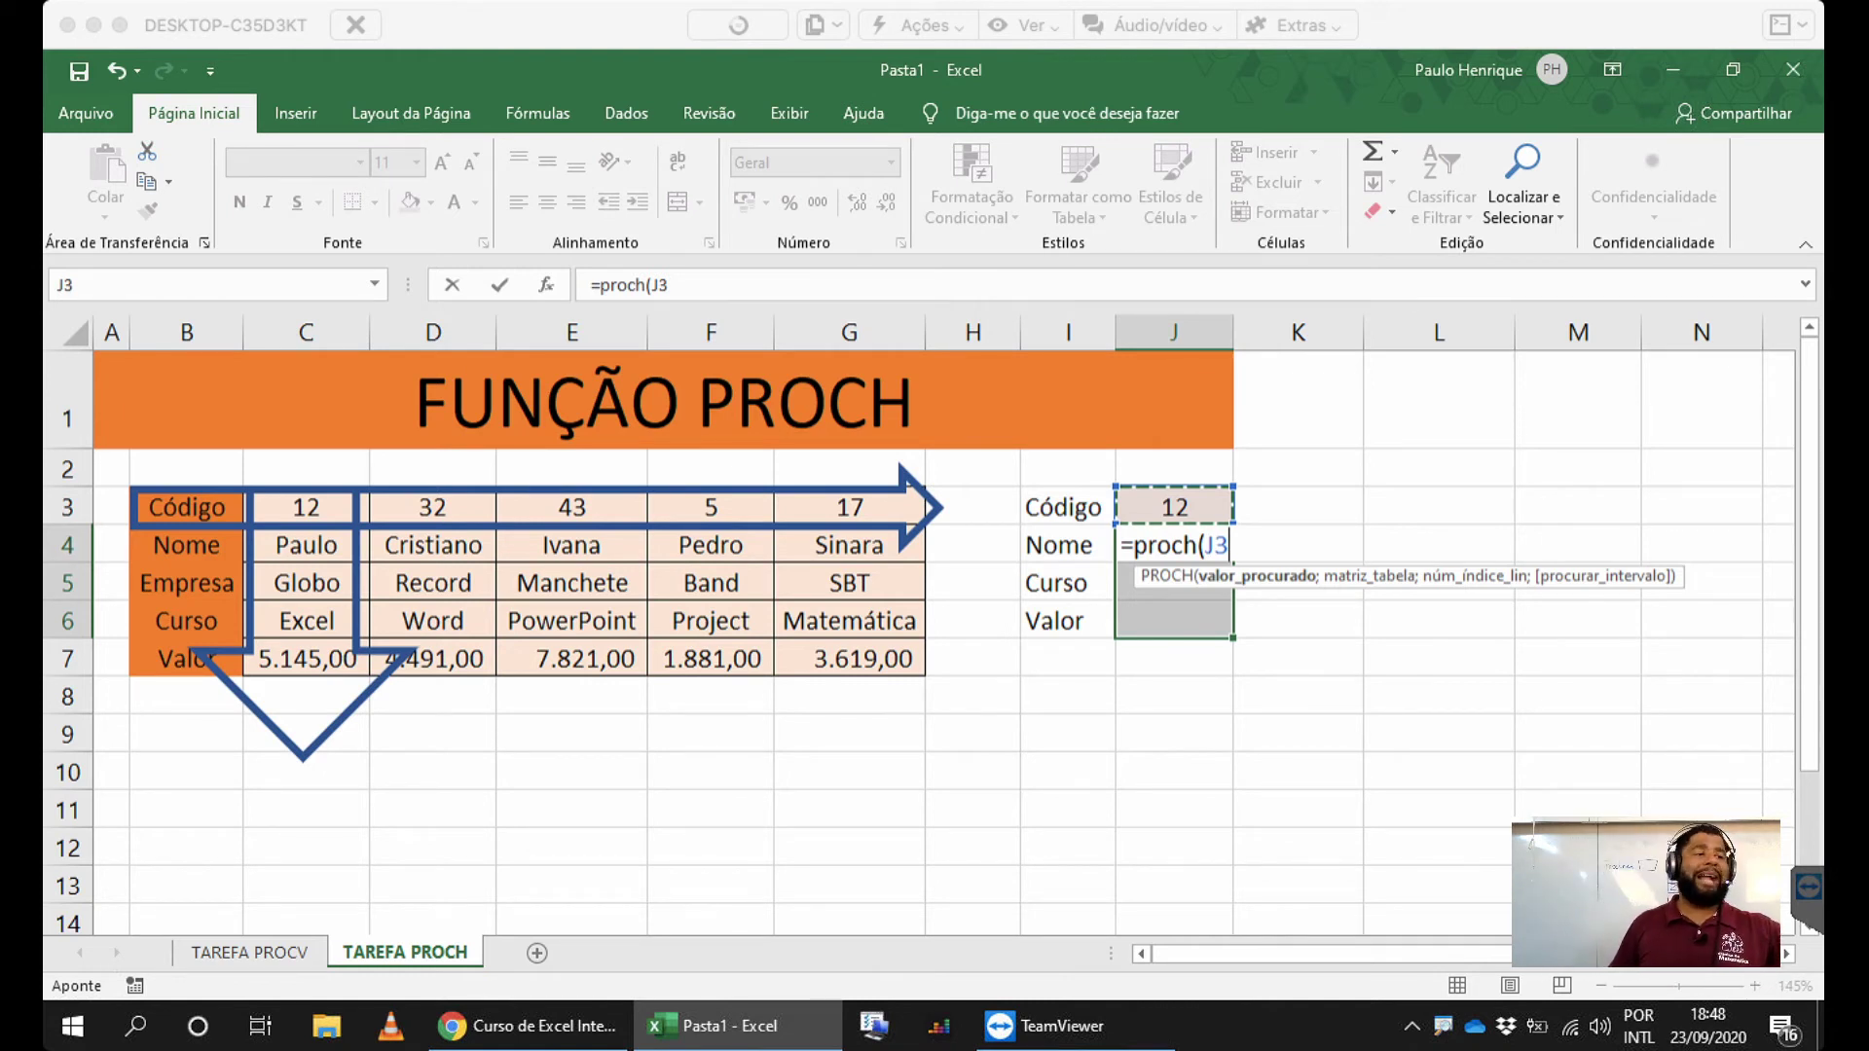
pyautogui.press('F4')
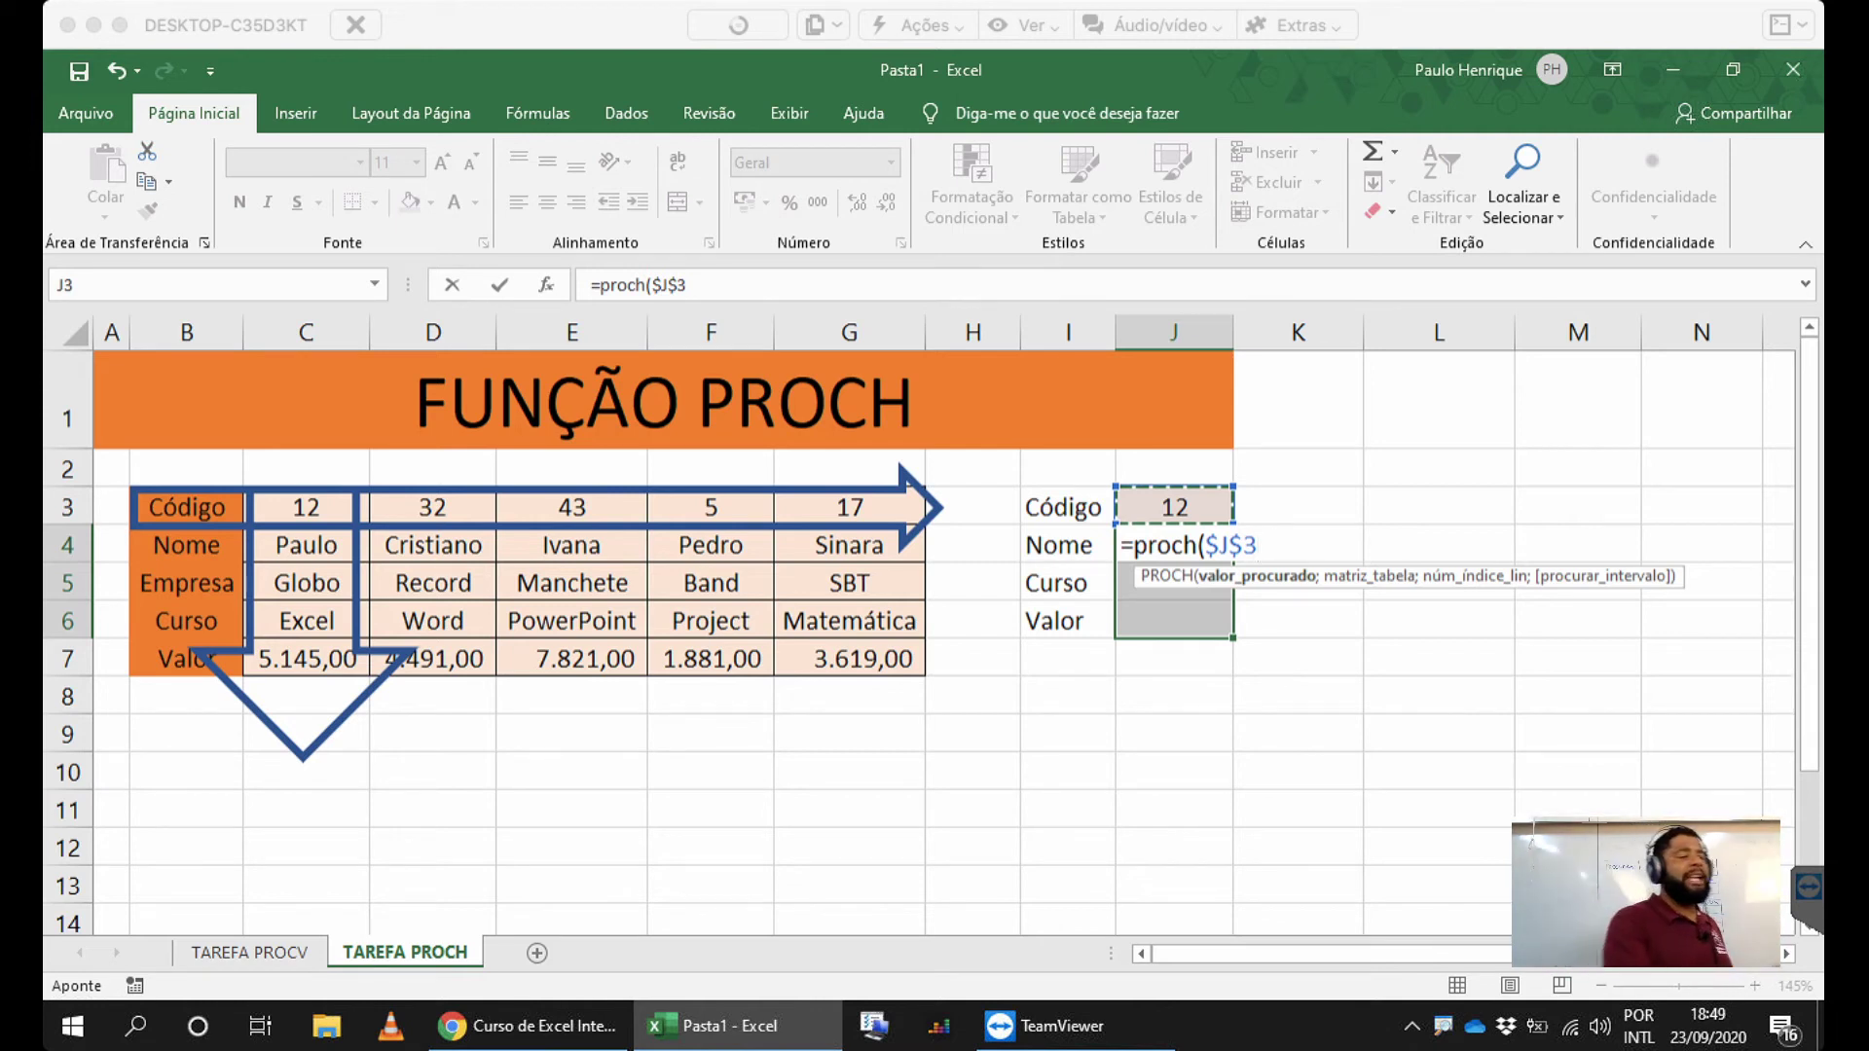
# - Add the whole data table as the formula's table array, locked as $B$3:$G$7
pyautogui.write(';')
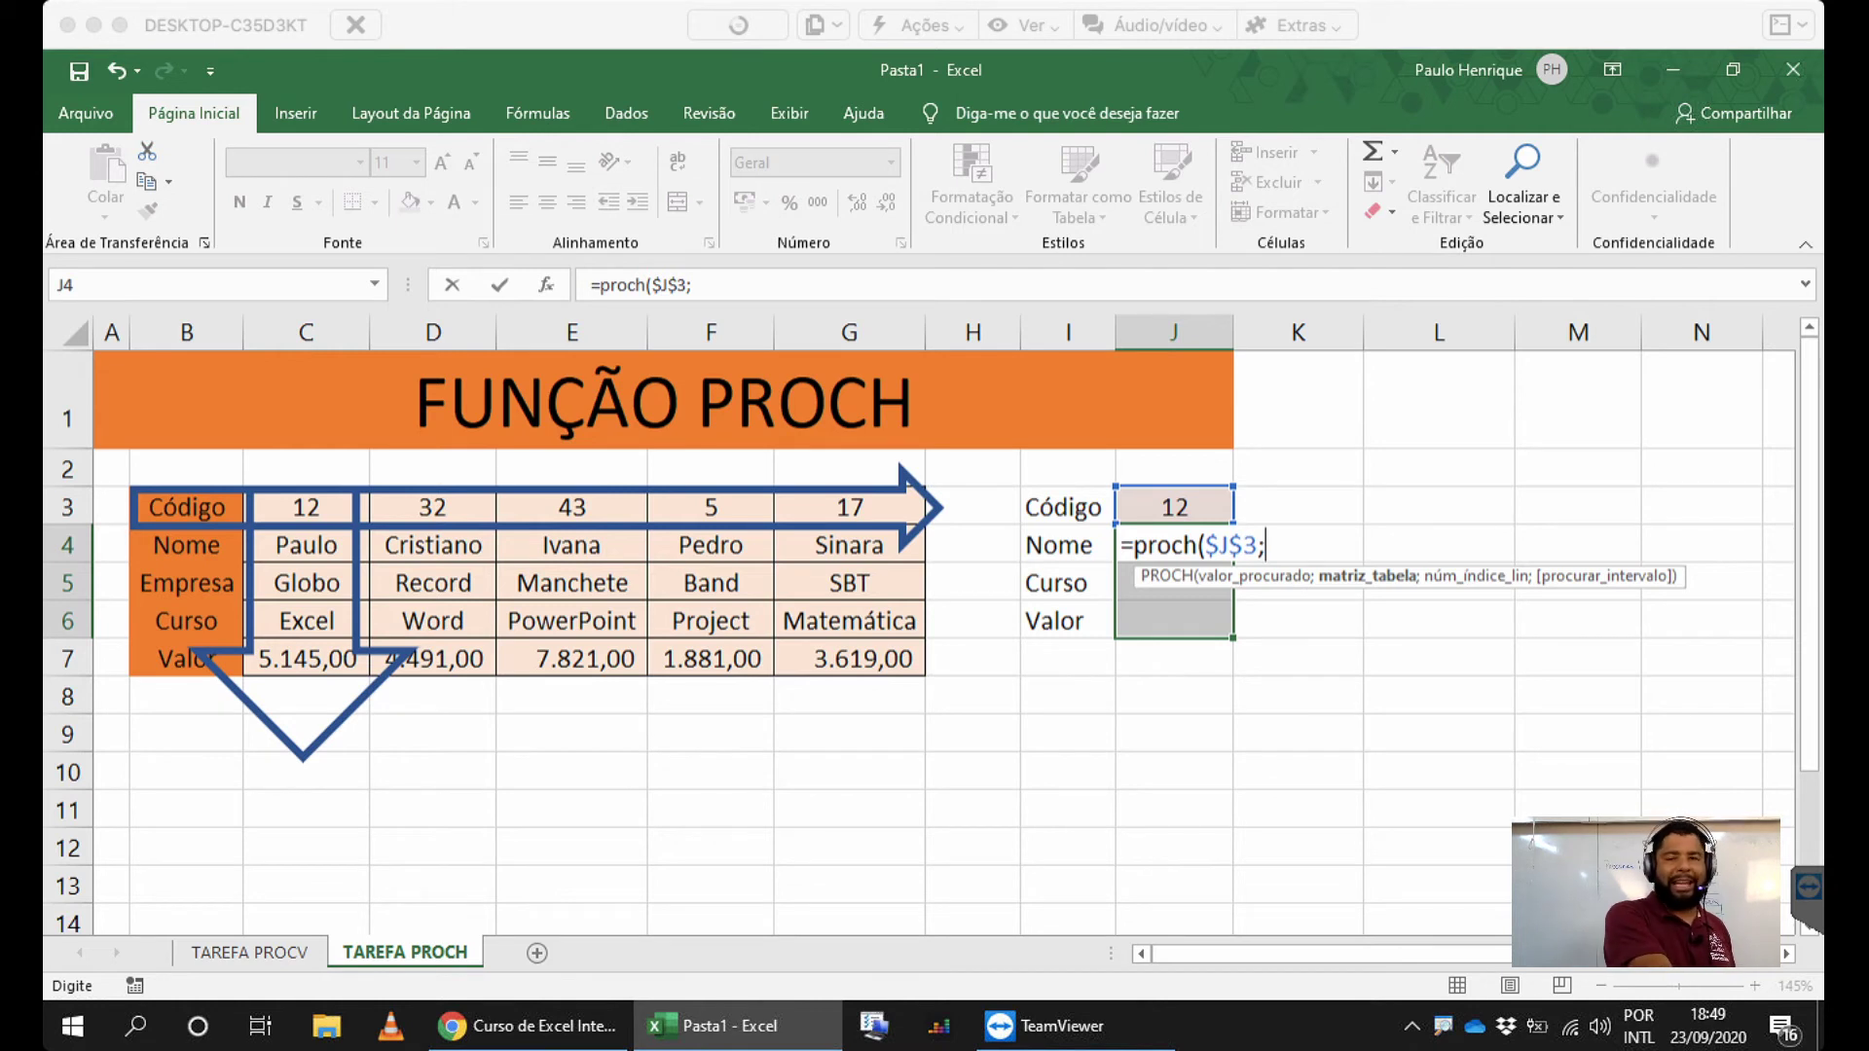
pyautogui.press('Left')
pyautogui.press('Left')
pyautogui.press('Left')
pyautogui.press('Left')
pyautogui.press('Down')
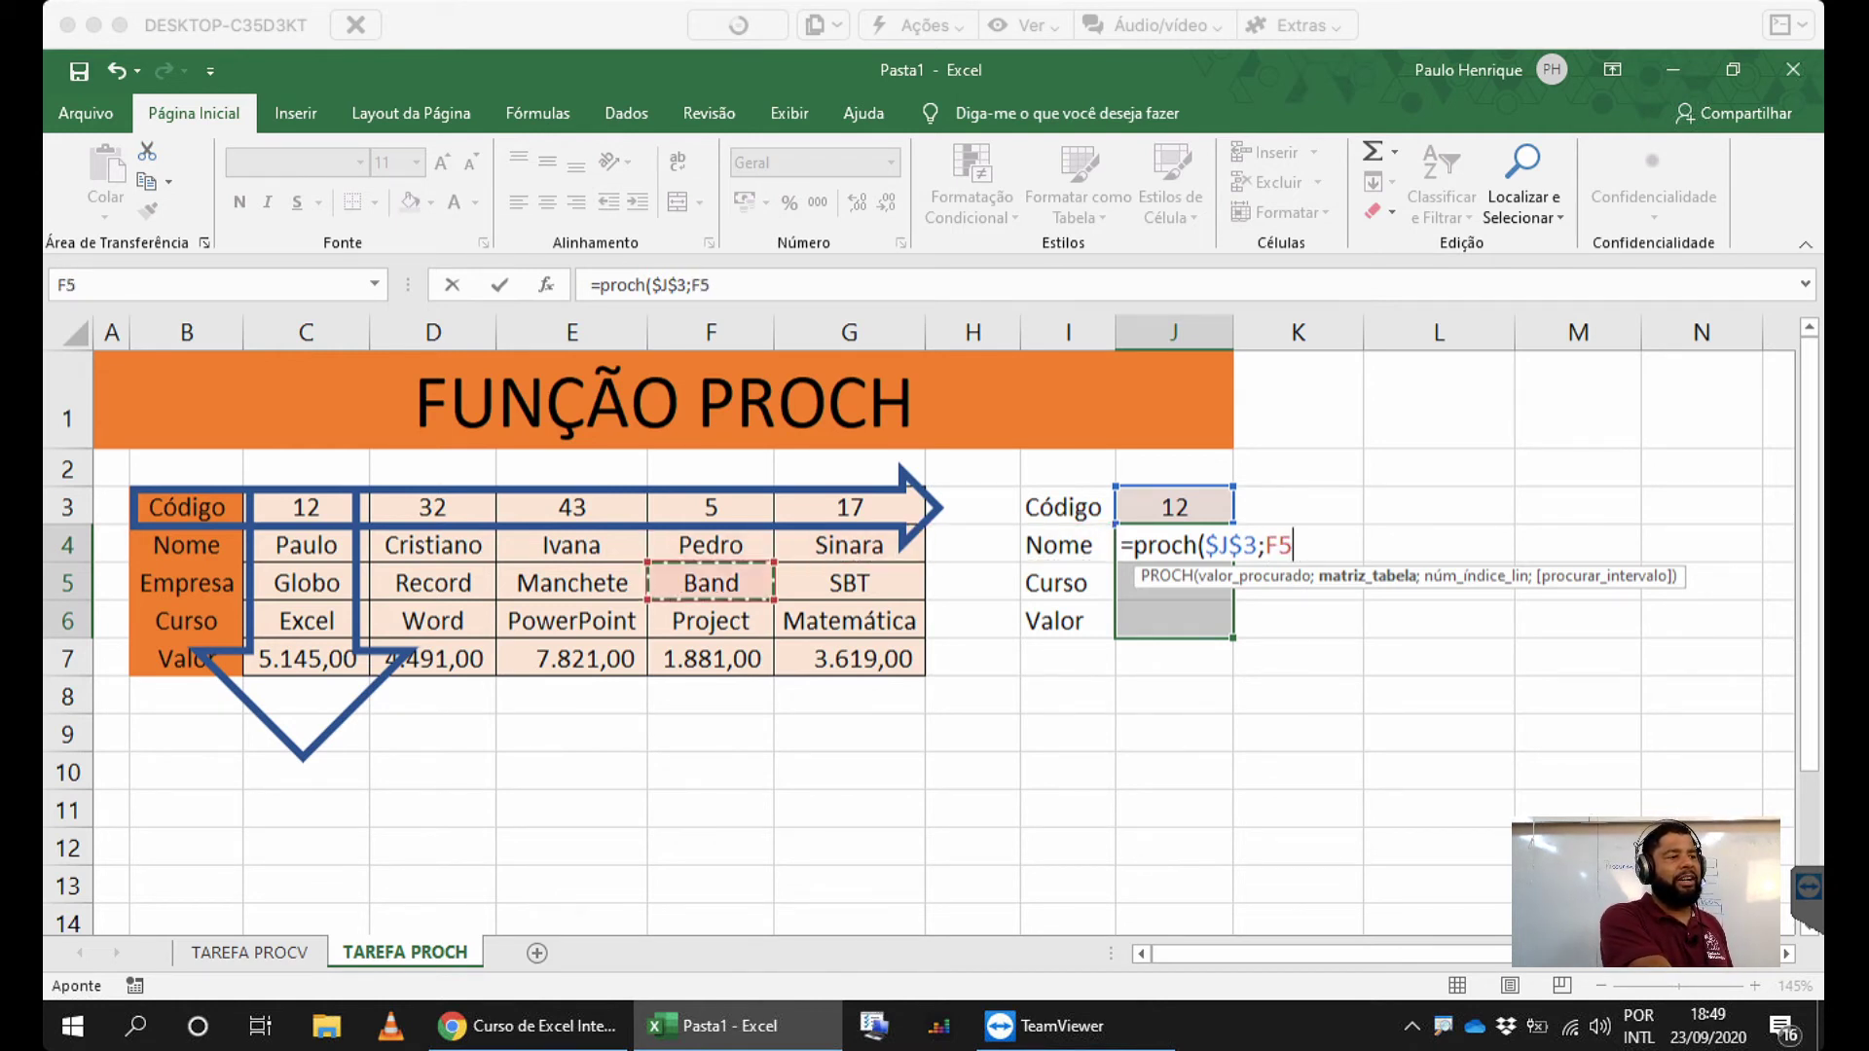
pyautogui.press('Down')
pyautogui.press('Down')
pyautogui.press('Left')
pyautogui.press('Left')
pyautogui.press('Left')
pyautogui.press('Left')
pyautogui.press('Up')
pyautogui.press('Up')
pyautogui.press('Up')
pyautogui.press('Up')
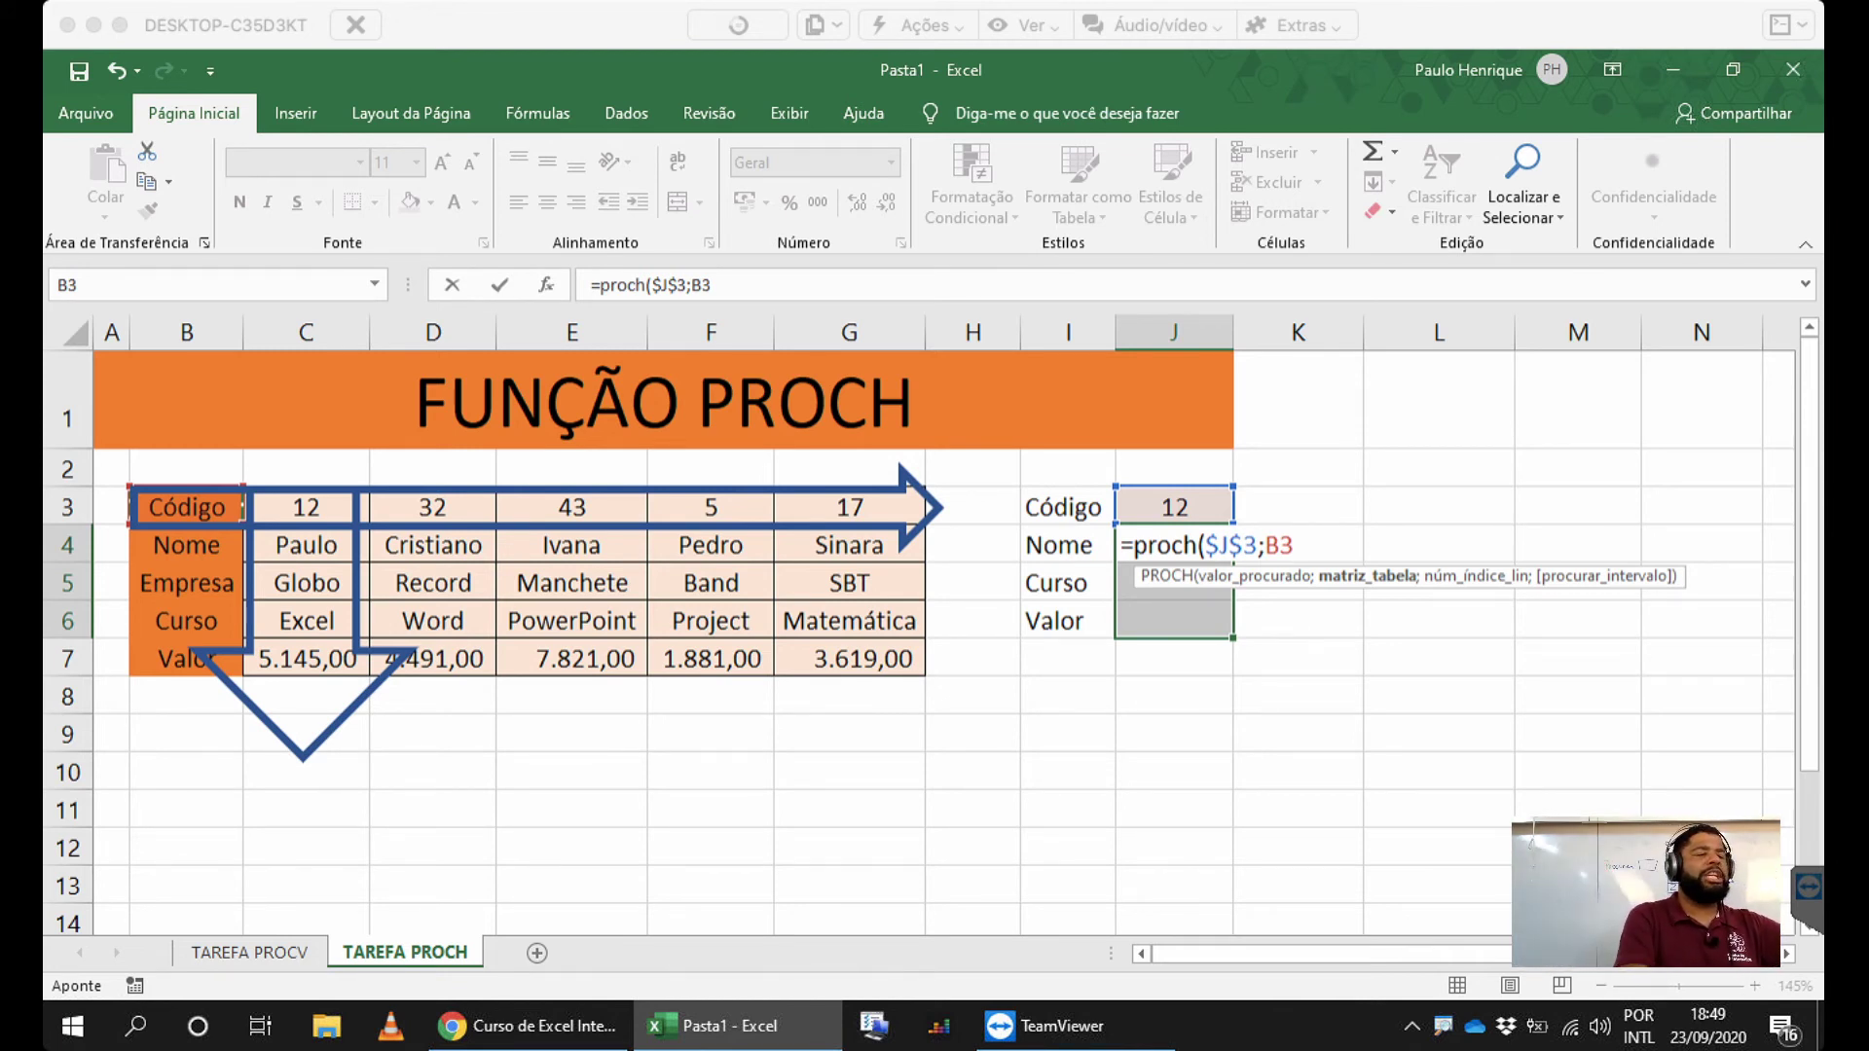
pyautogui.moveTo(185, 508); pyautogui.dragTo(920, 672)
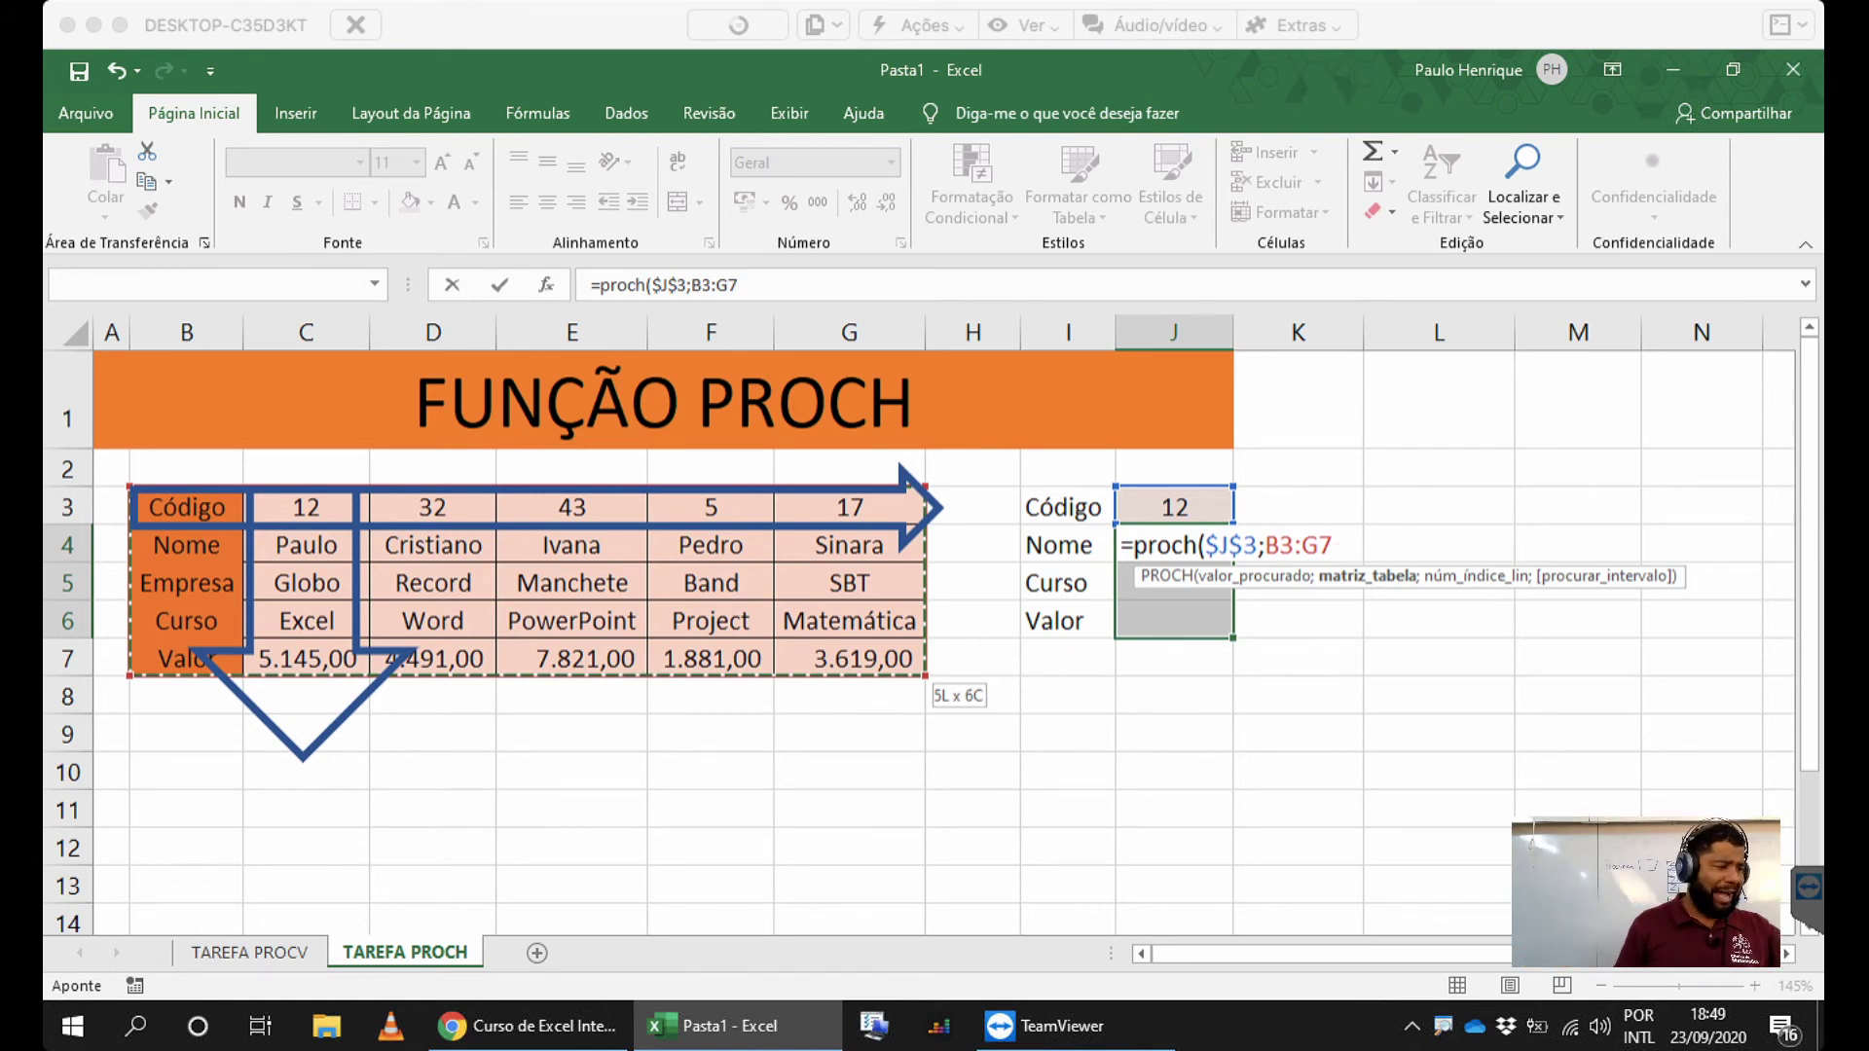
pyautogui.press('F4')
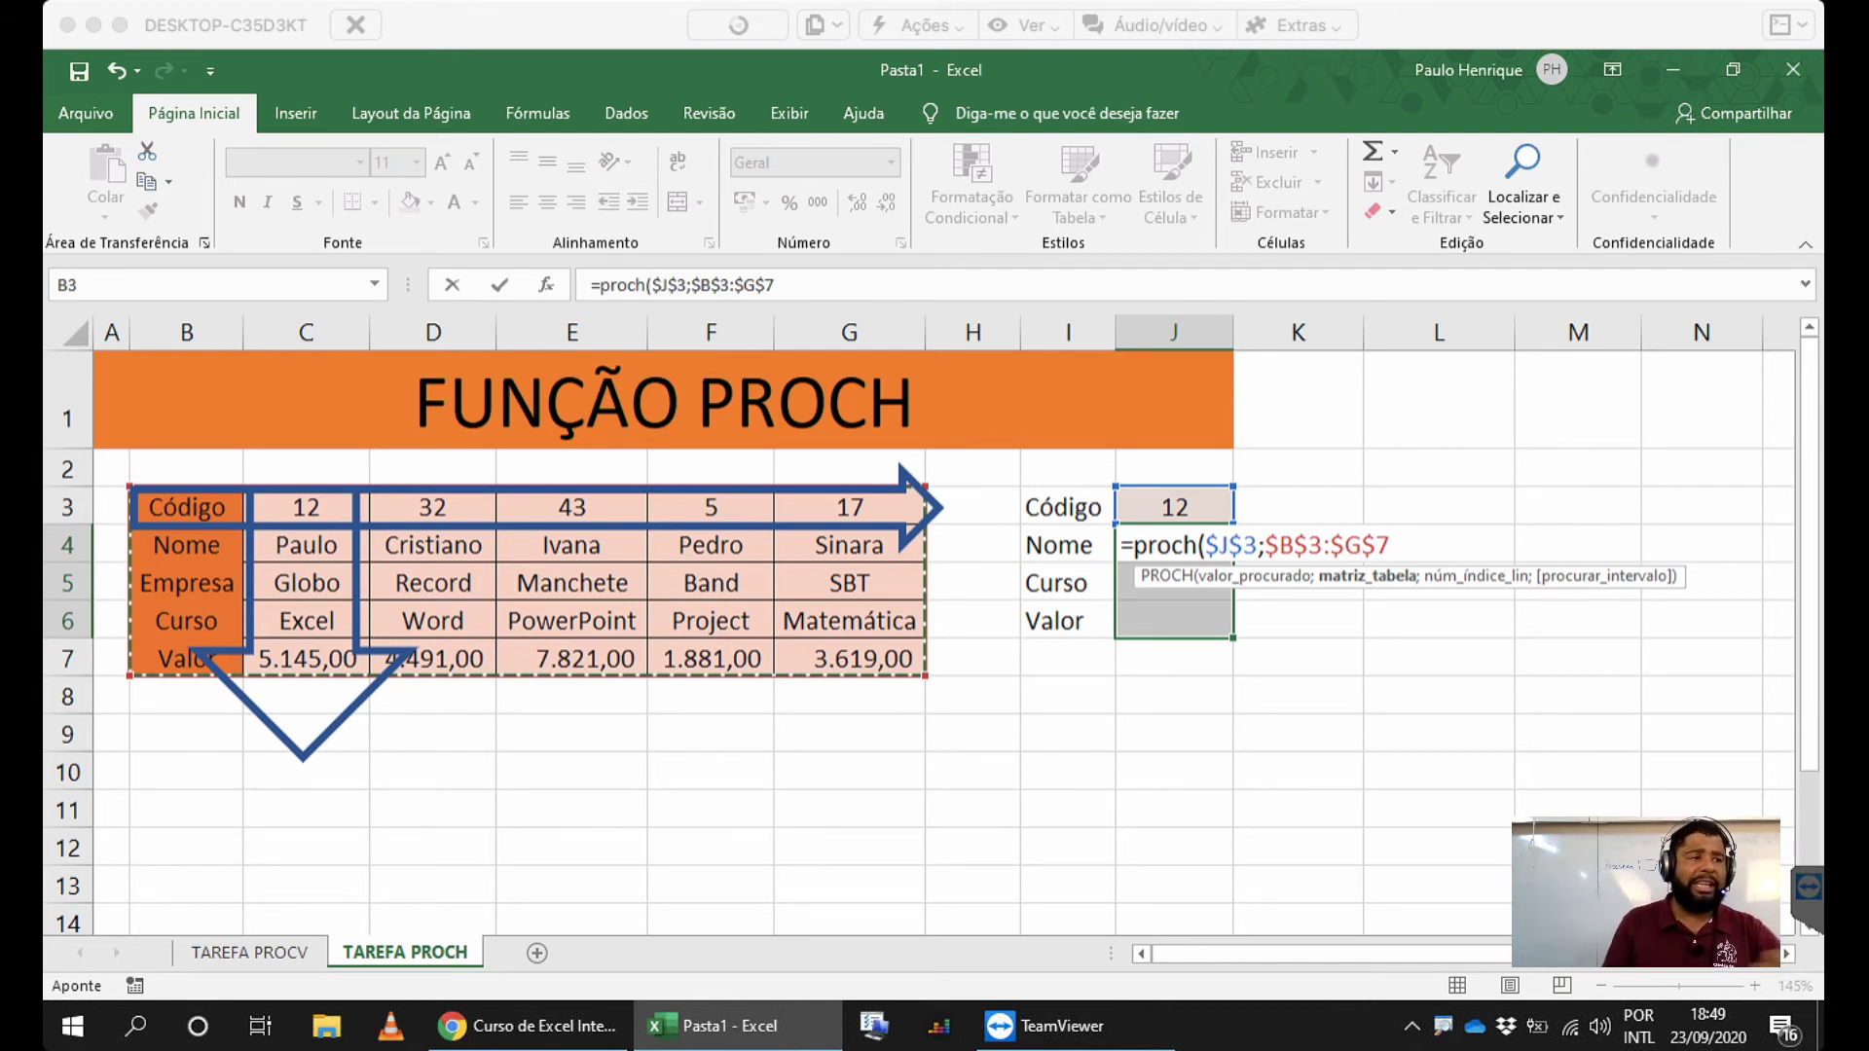
# - Complete the PROCH formula with row index 2 and exact match 0, entering it in all of J4:J6 at once
pyautogui.write(';')
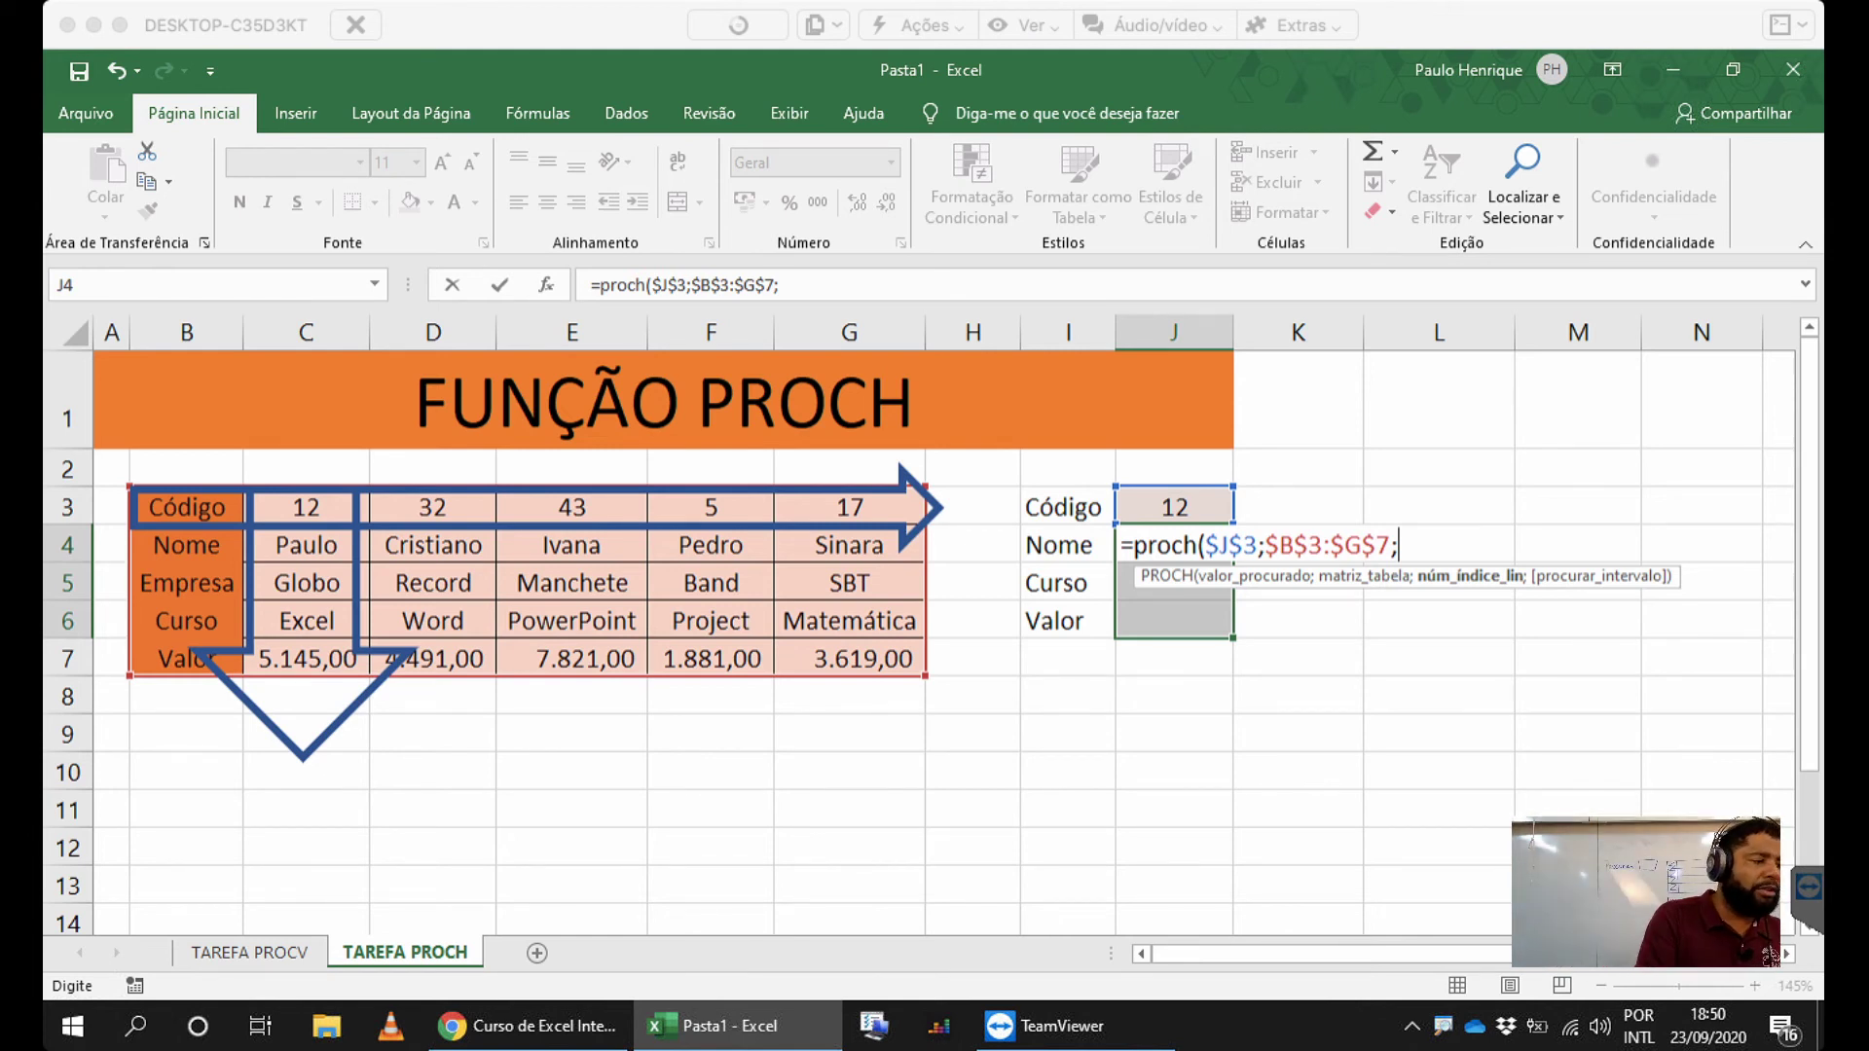
pyautogui.write('2')
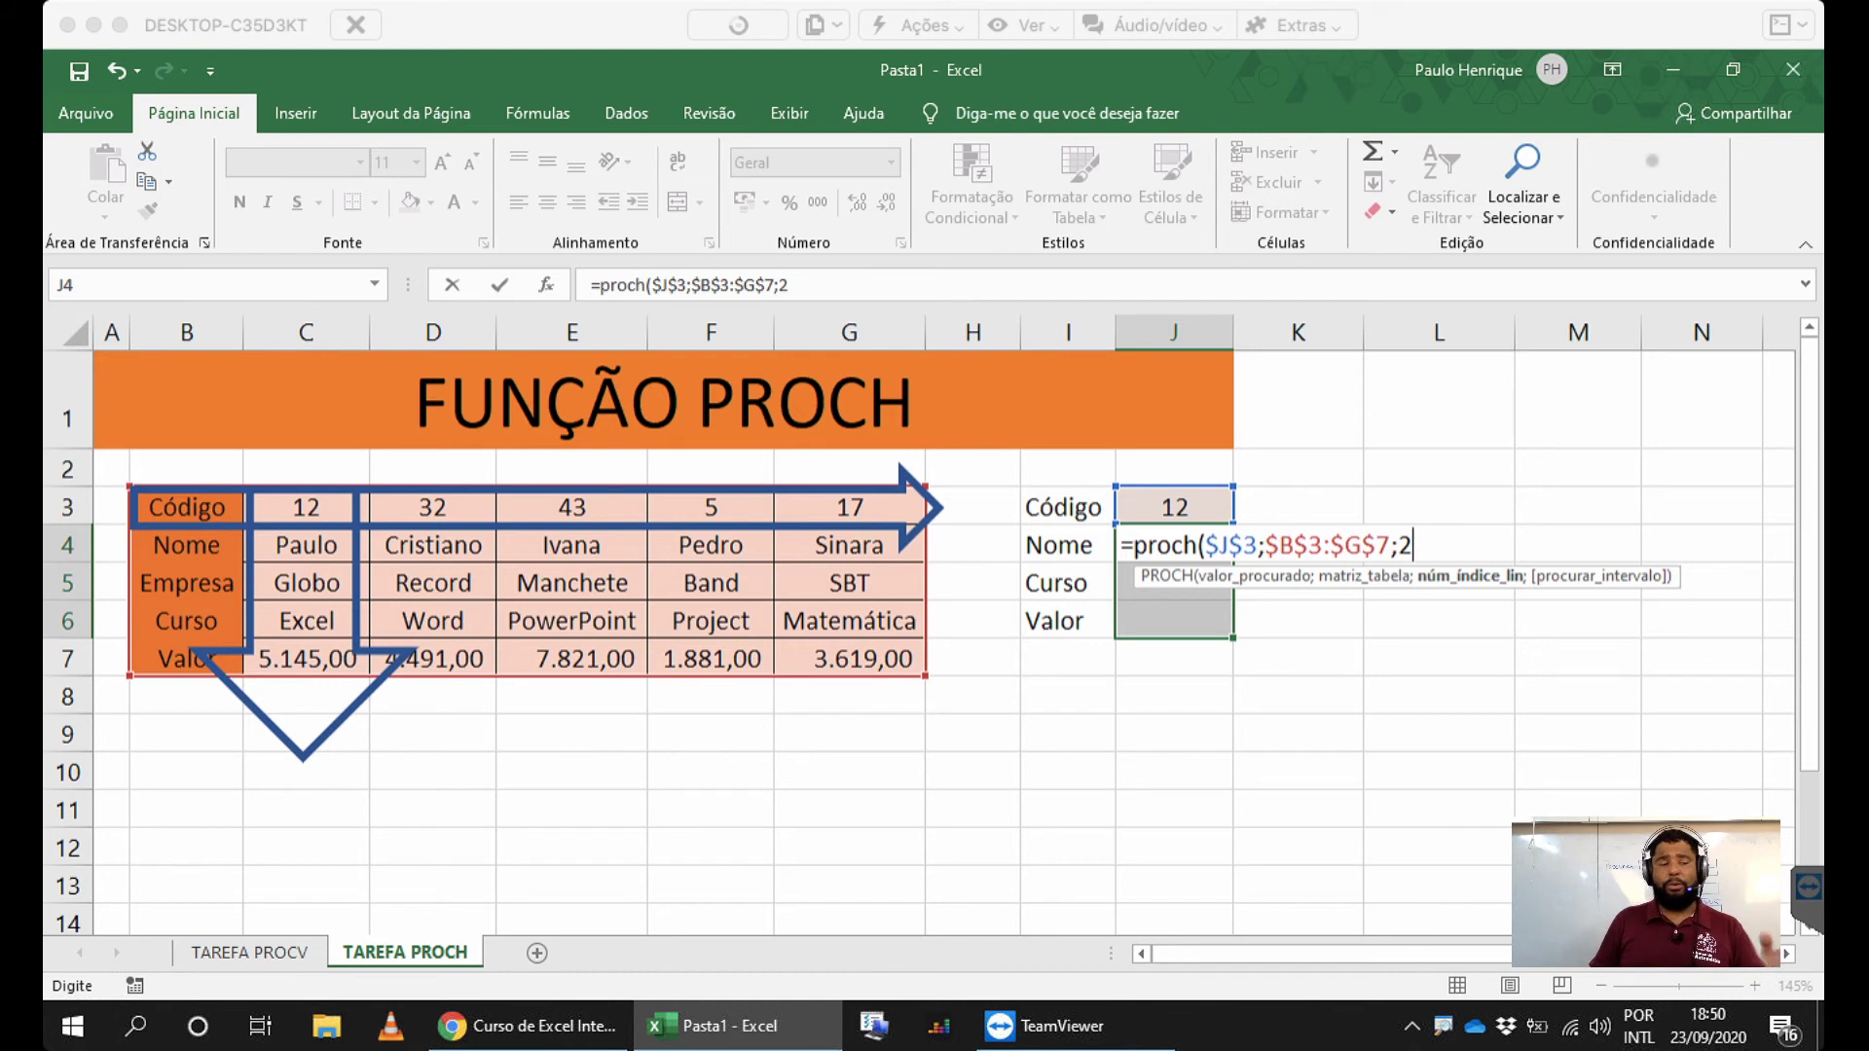
pyautogui.write(';')
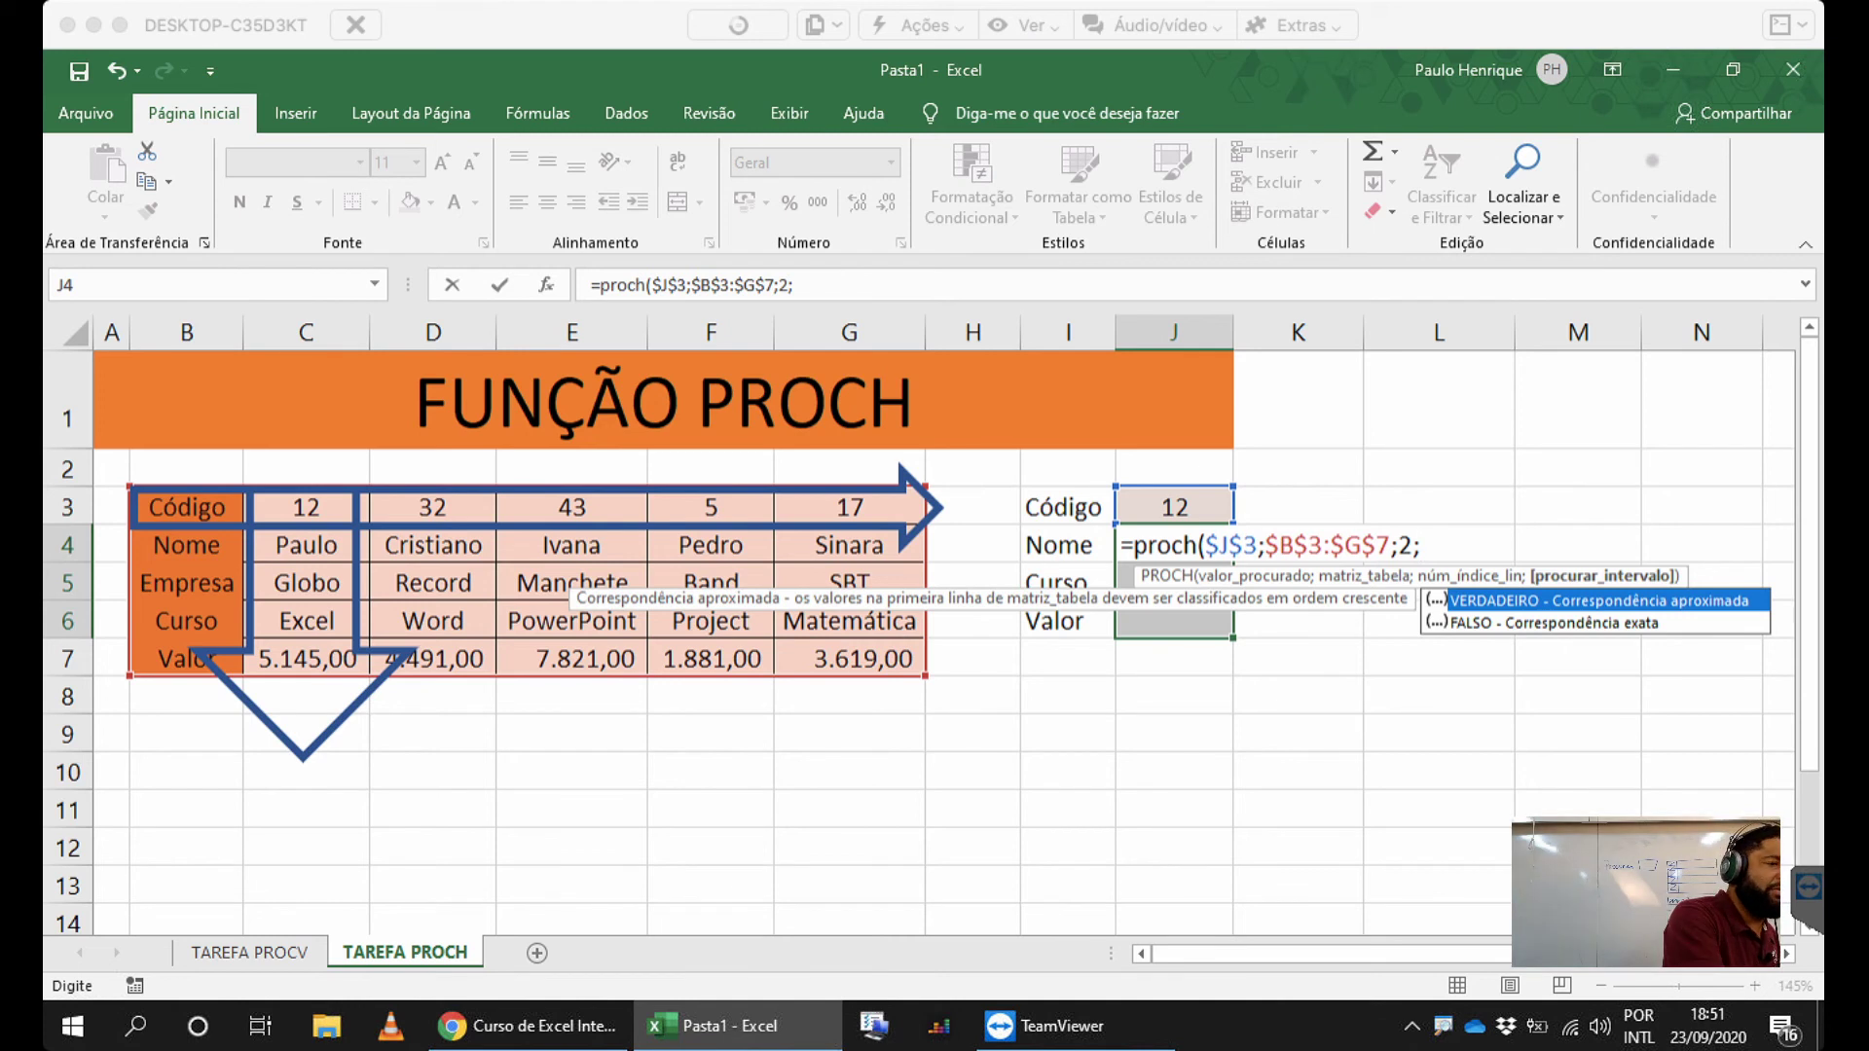
pyautogui.write('0)')
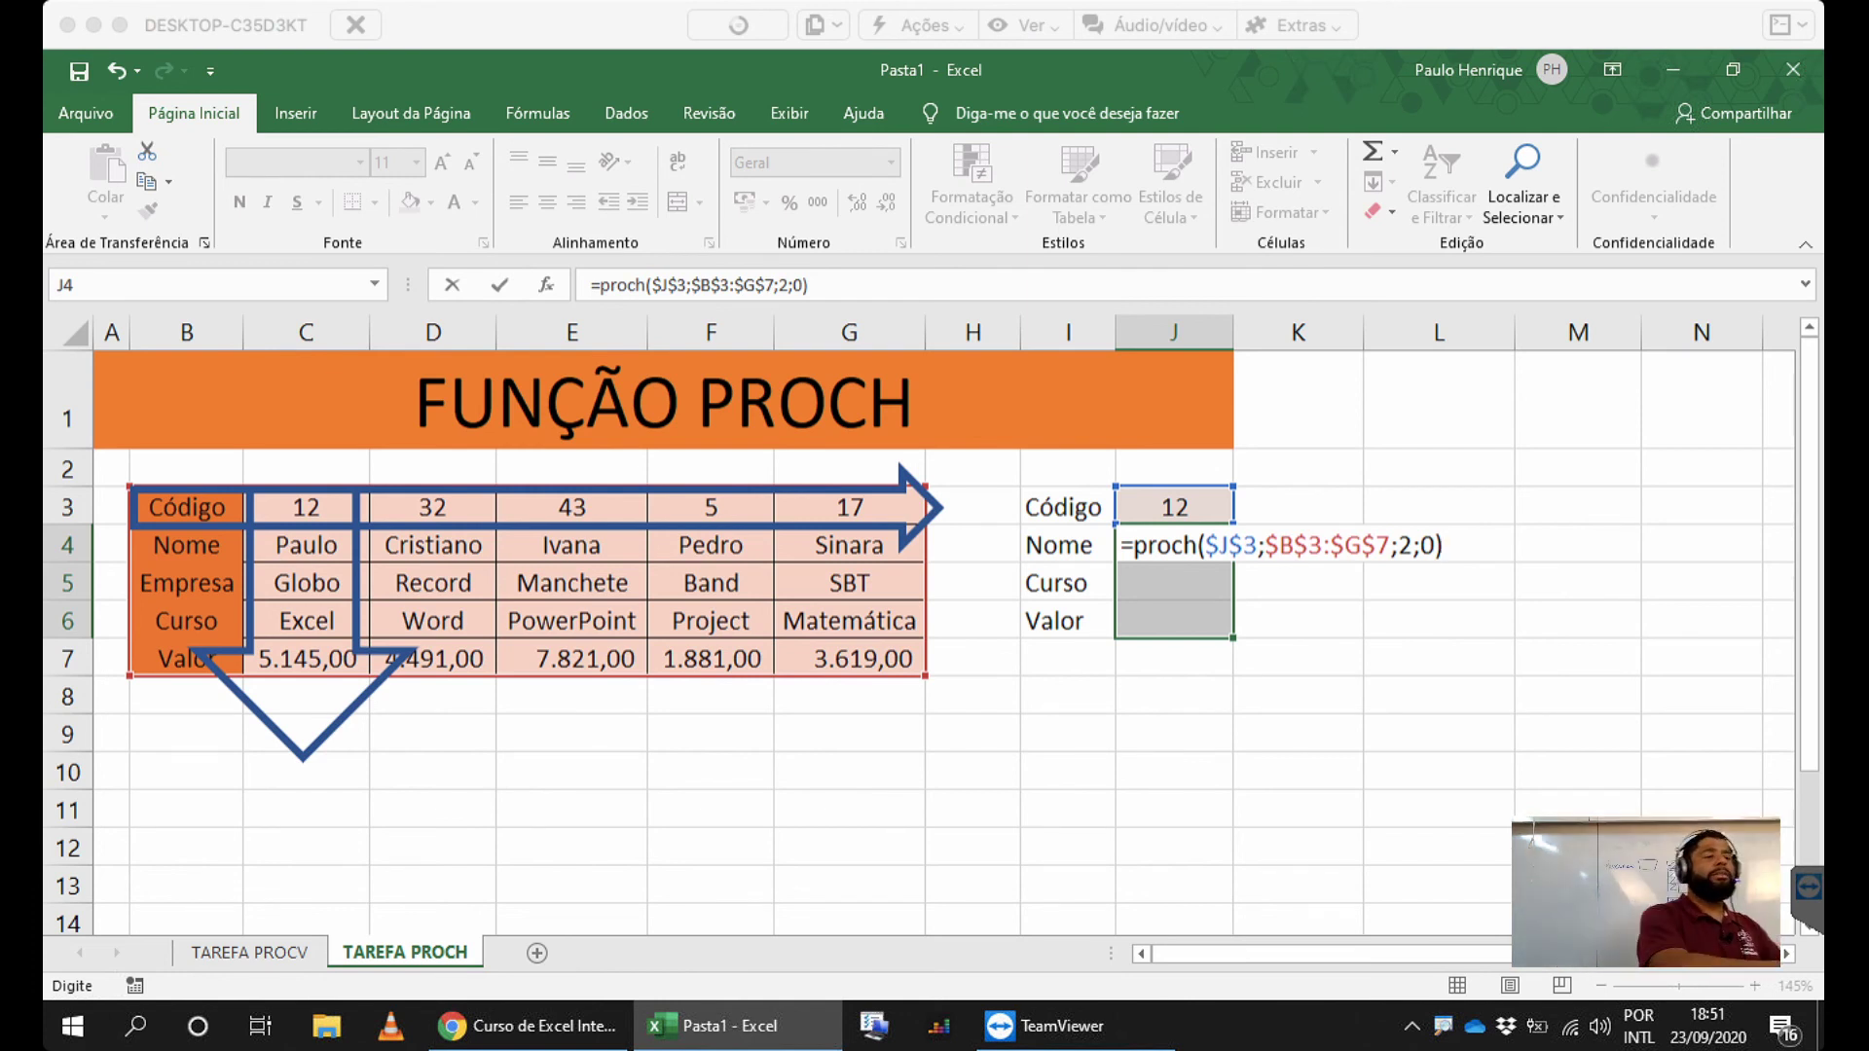
pyautogui.hotkey('ctrl', 'Return')
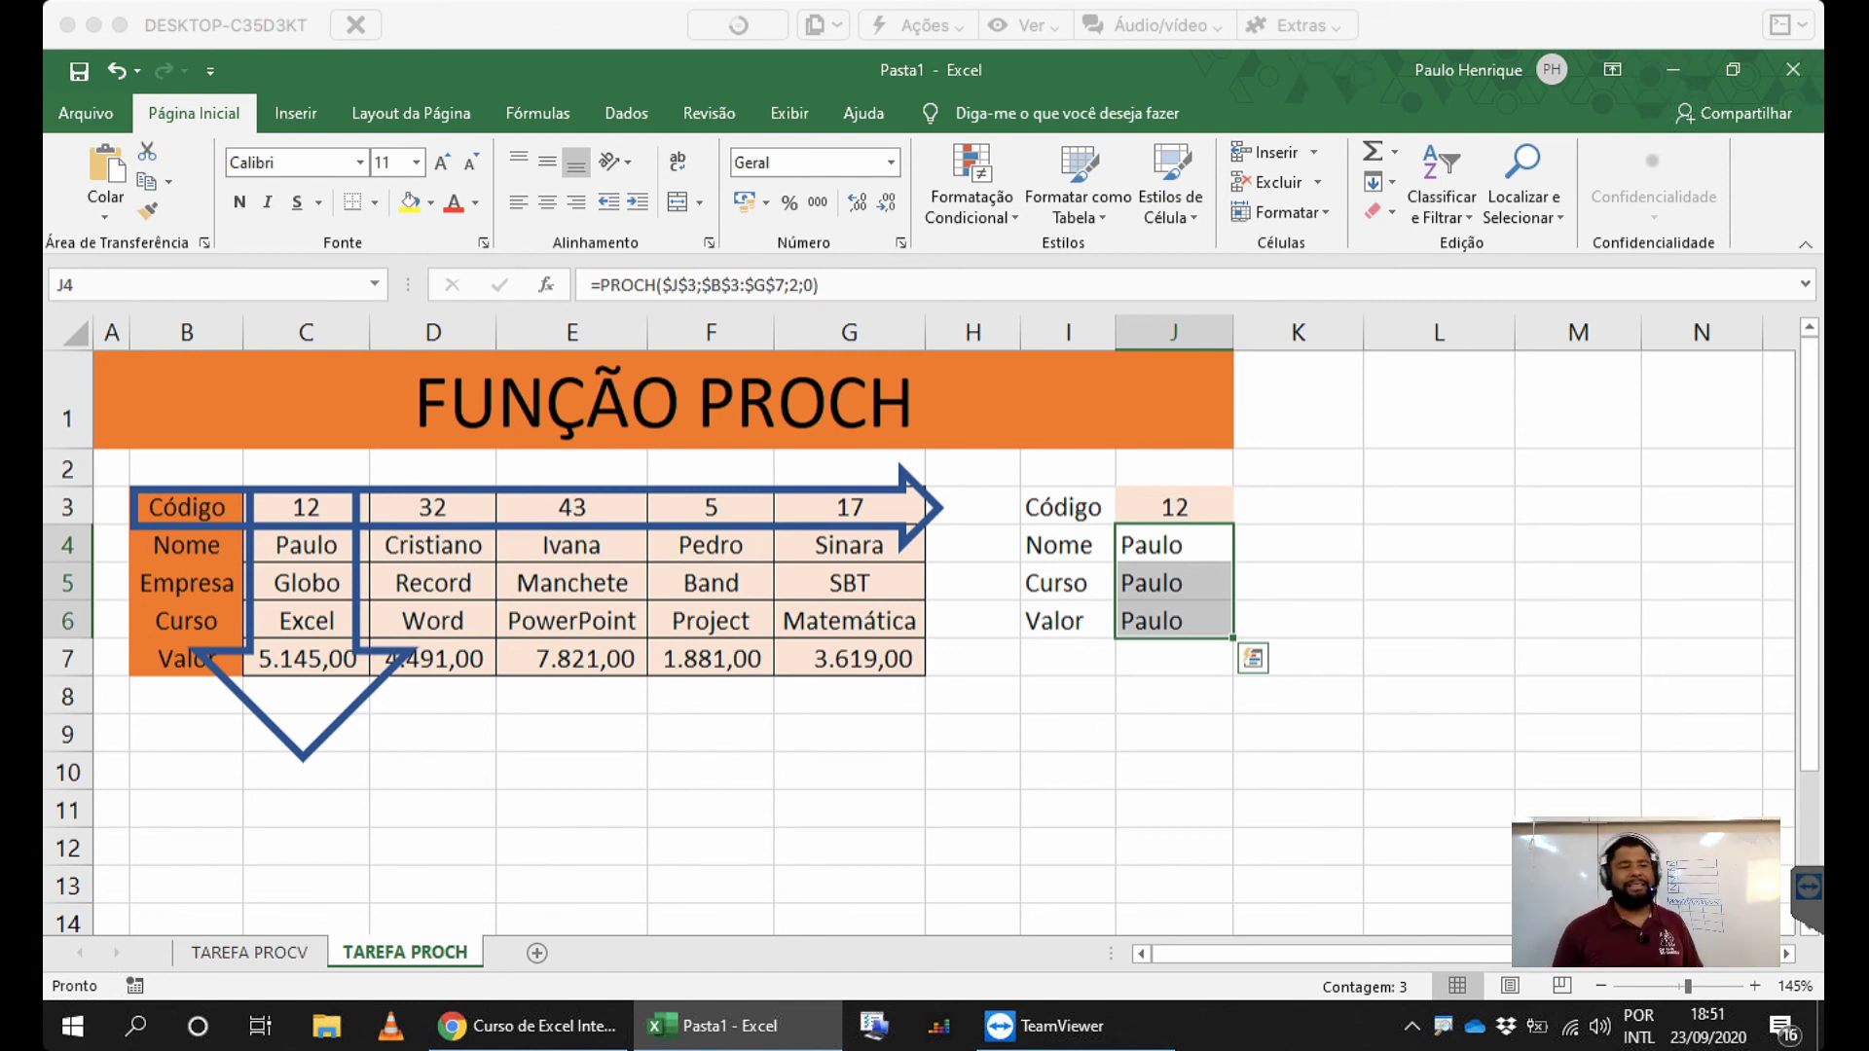
# - Change the row index in the Curso formula in J5 to 4
pyautogui.click(1174, 583)
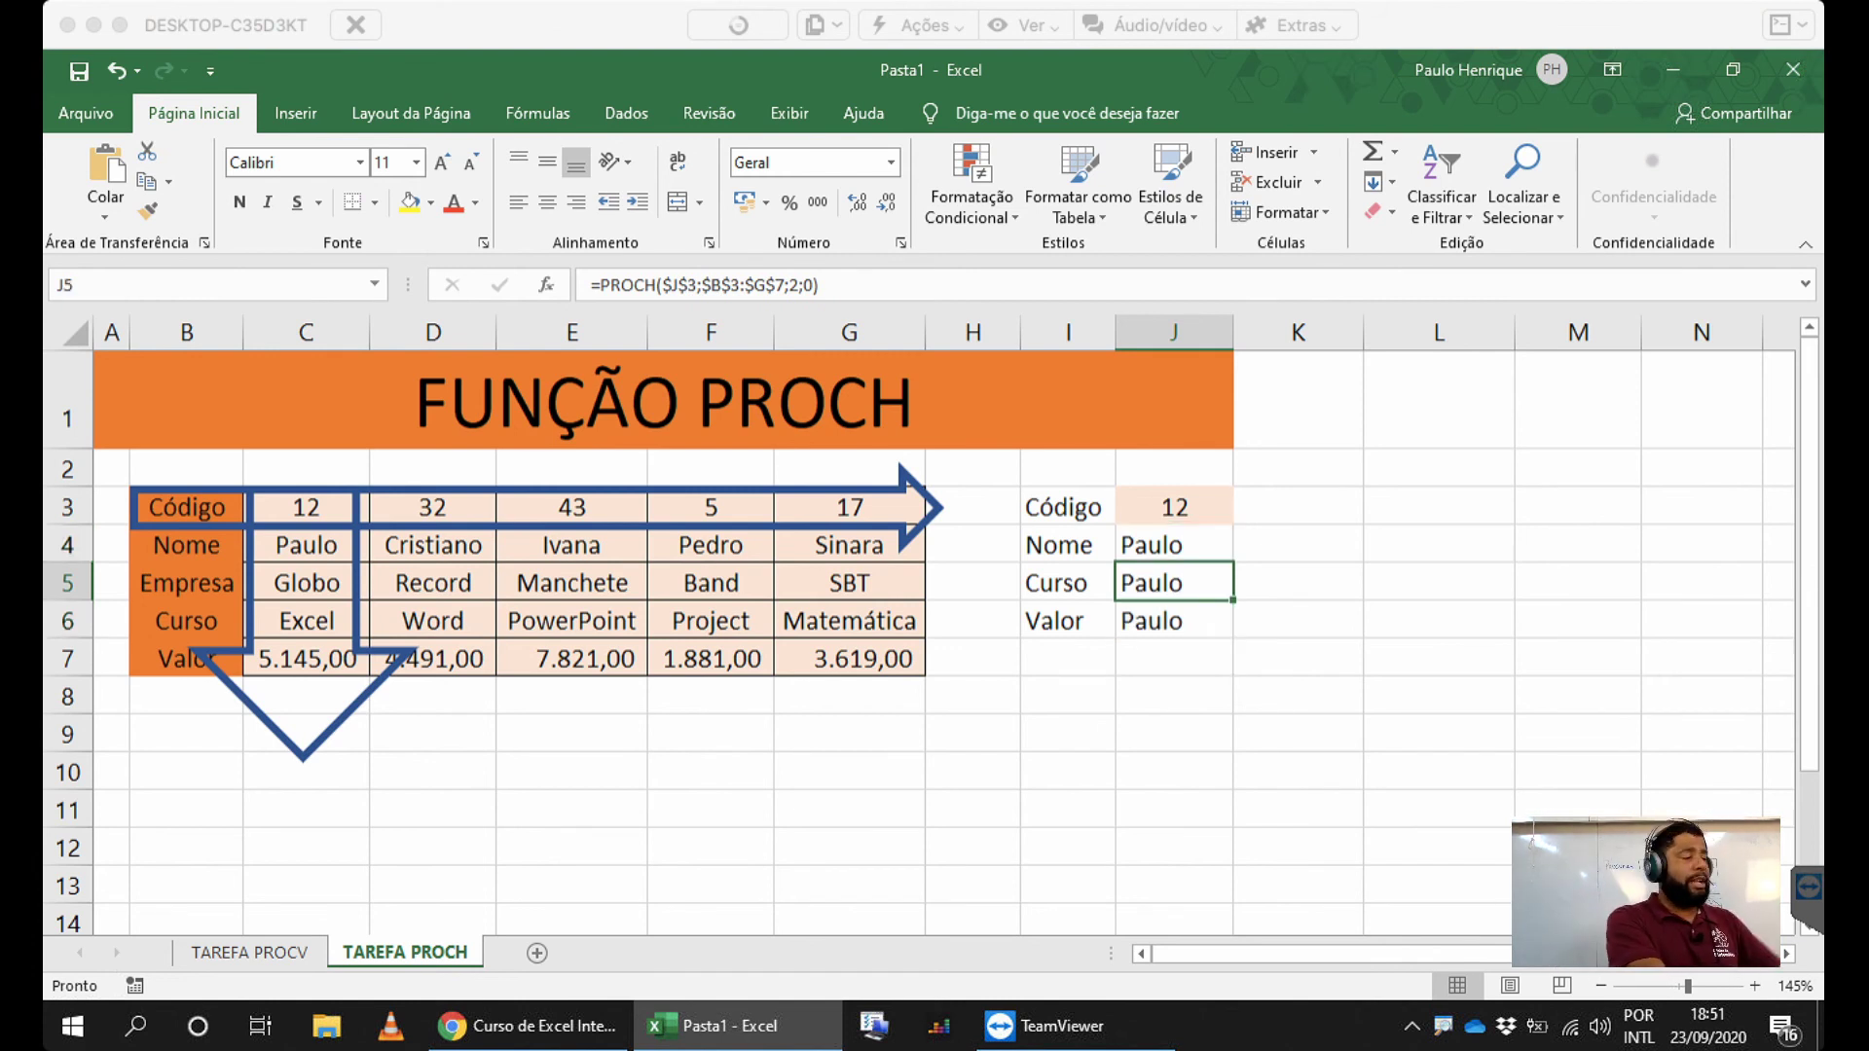
pyautogui.press('F2')
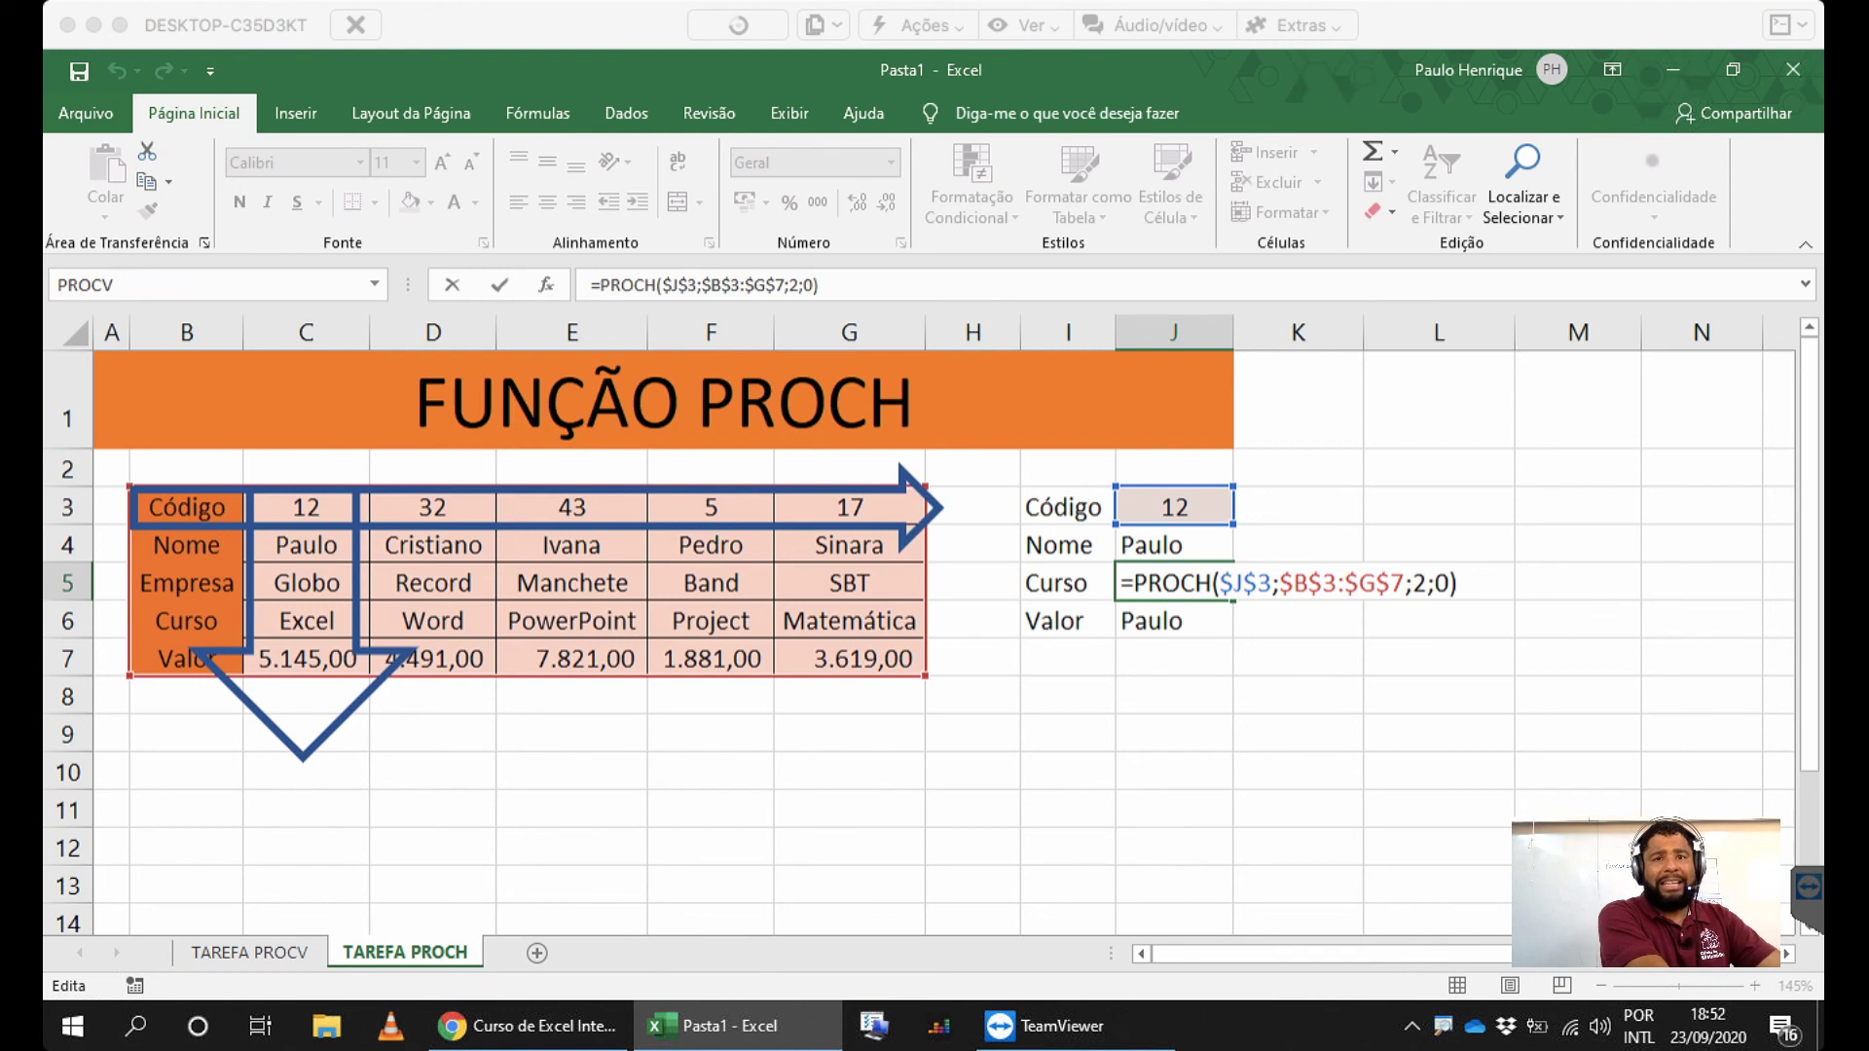
pyautogui.press('Left')
pyautogui.press('Left')
pyautogui.press('Left')
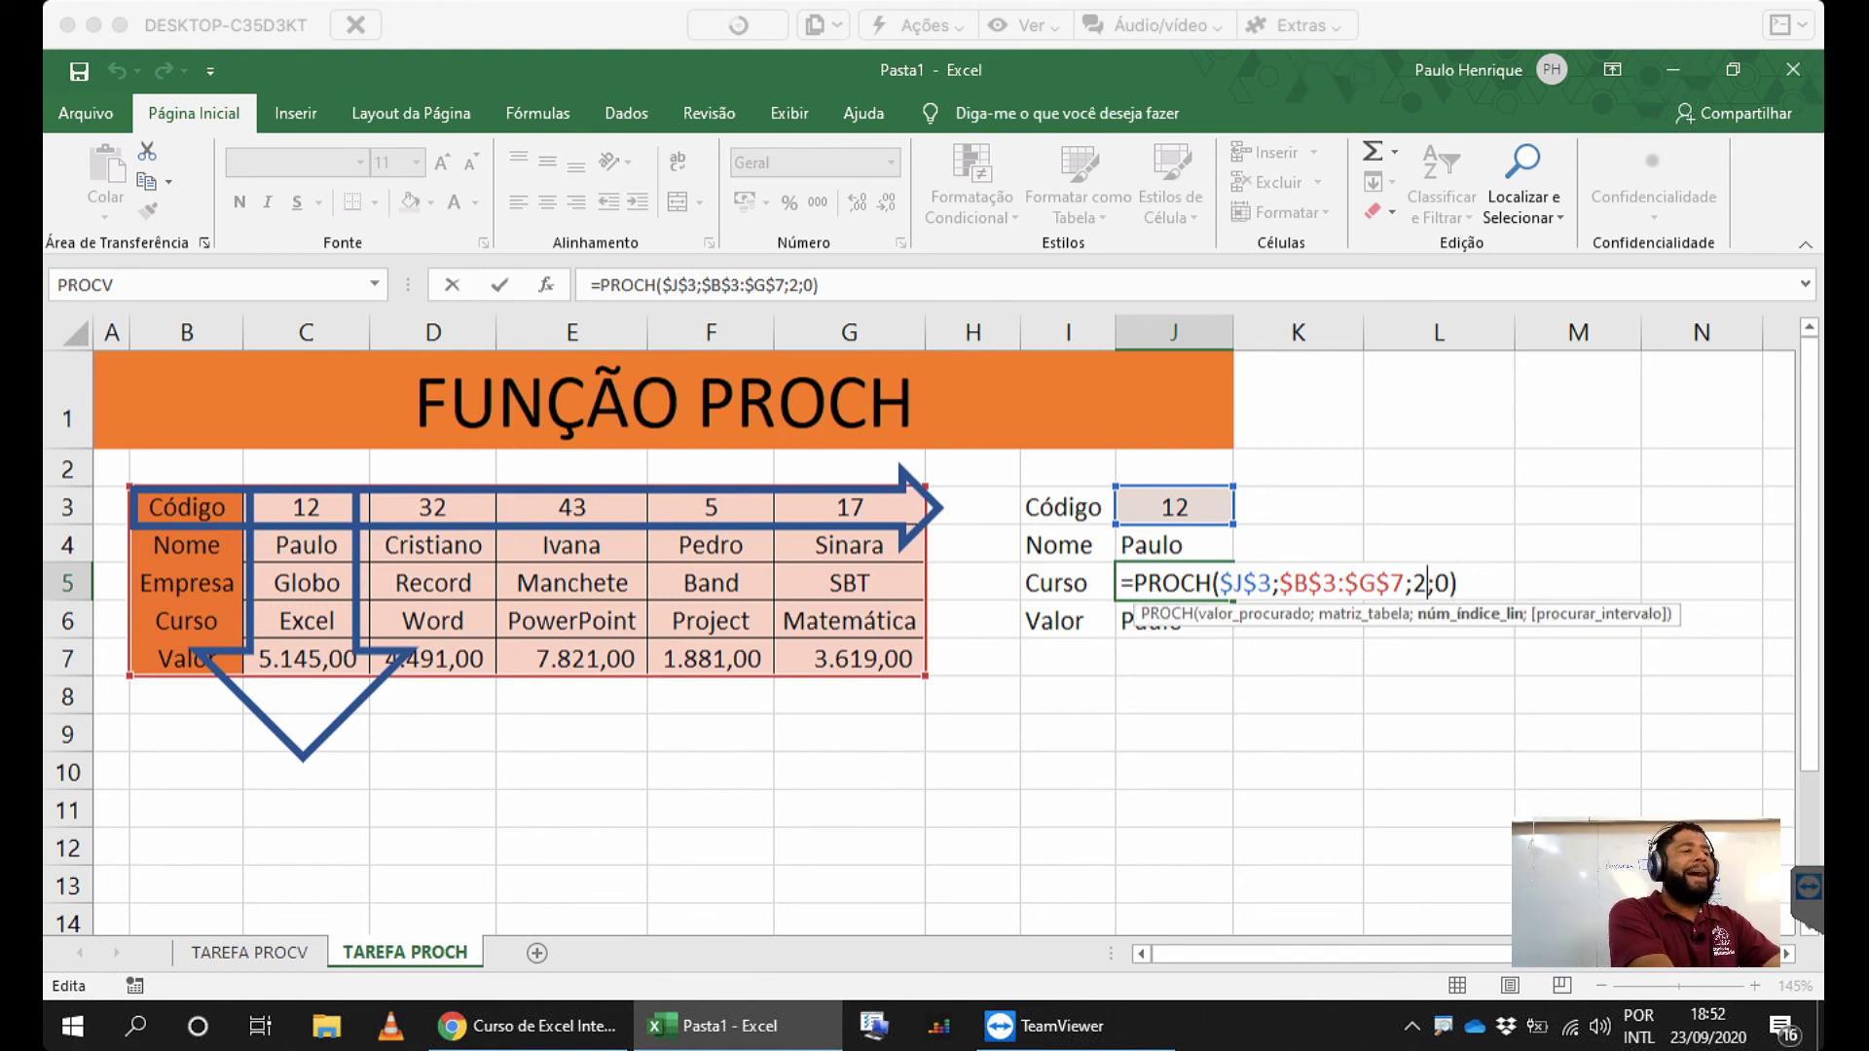
pyautogui.hotkey('shift', 'Left')
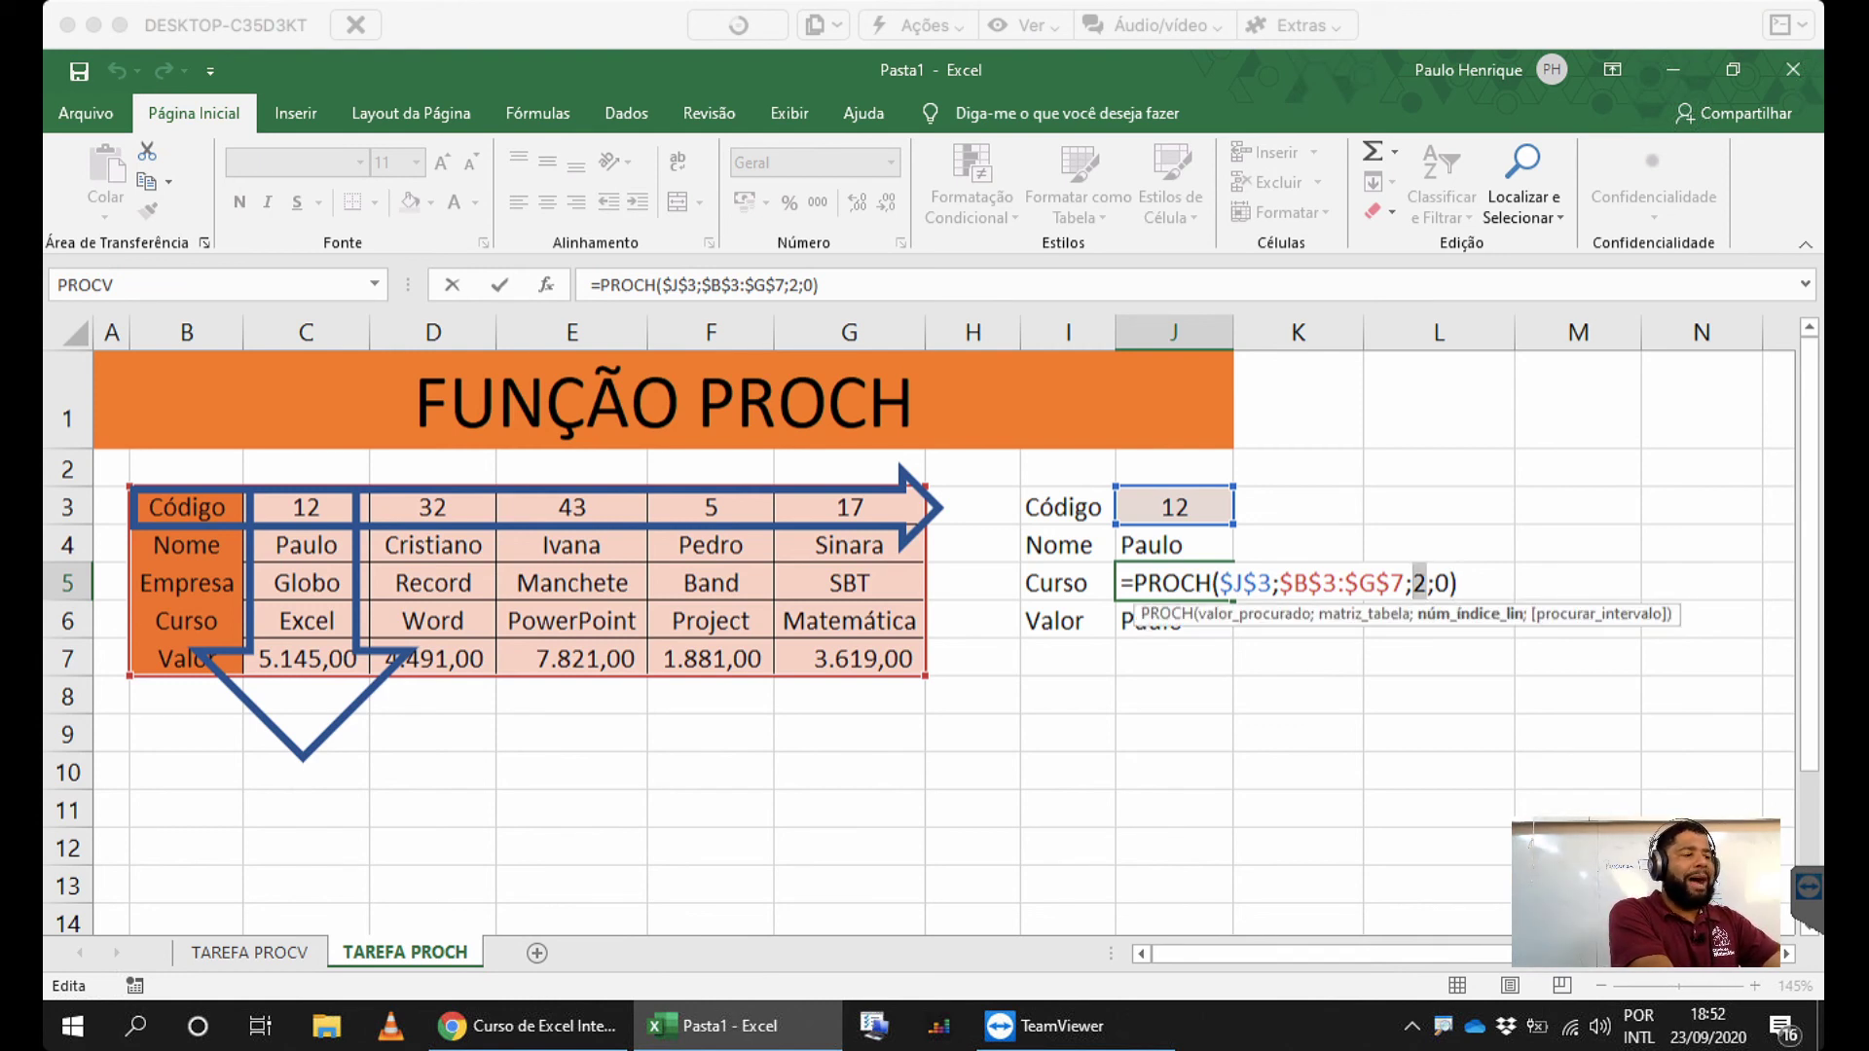
pyautogui.write('4')
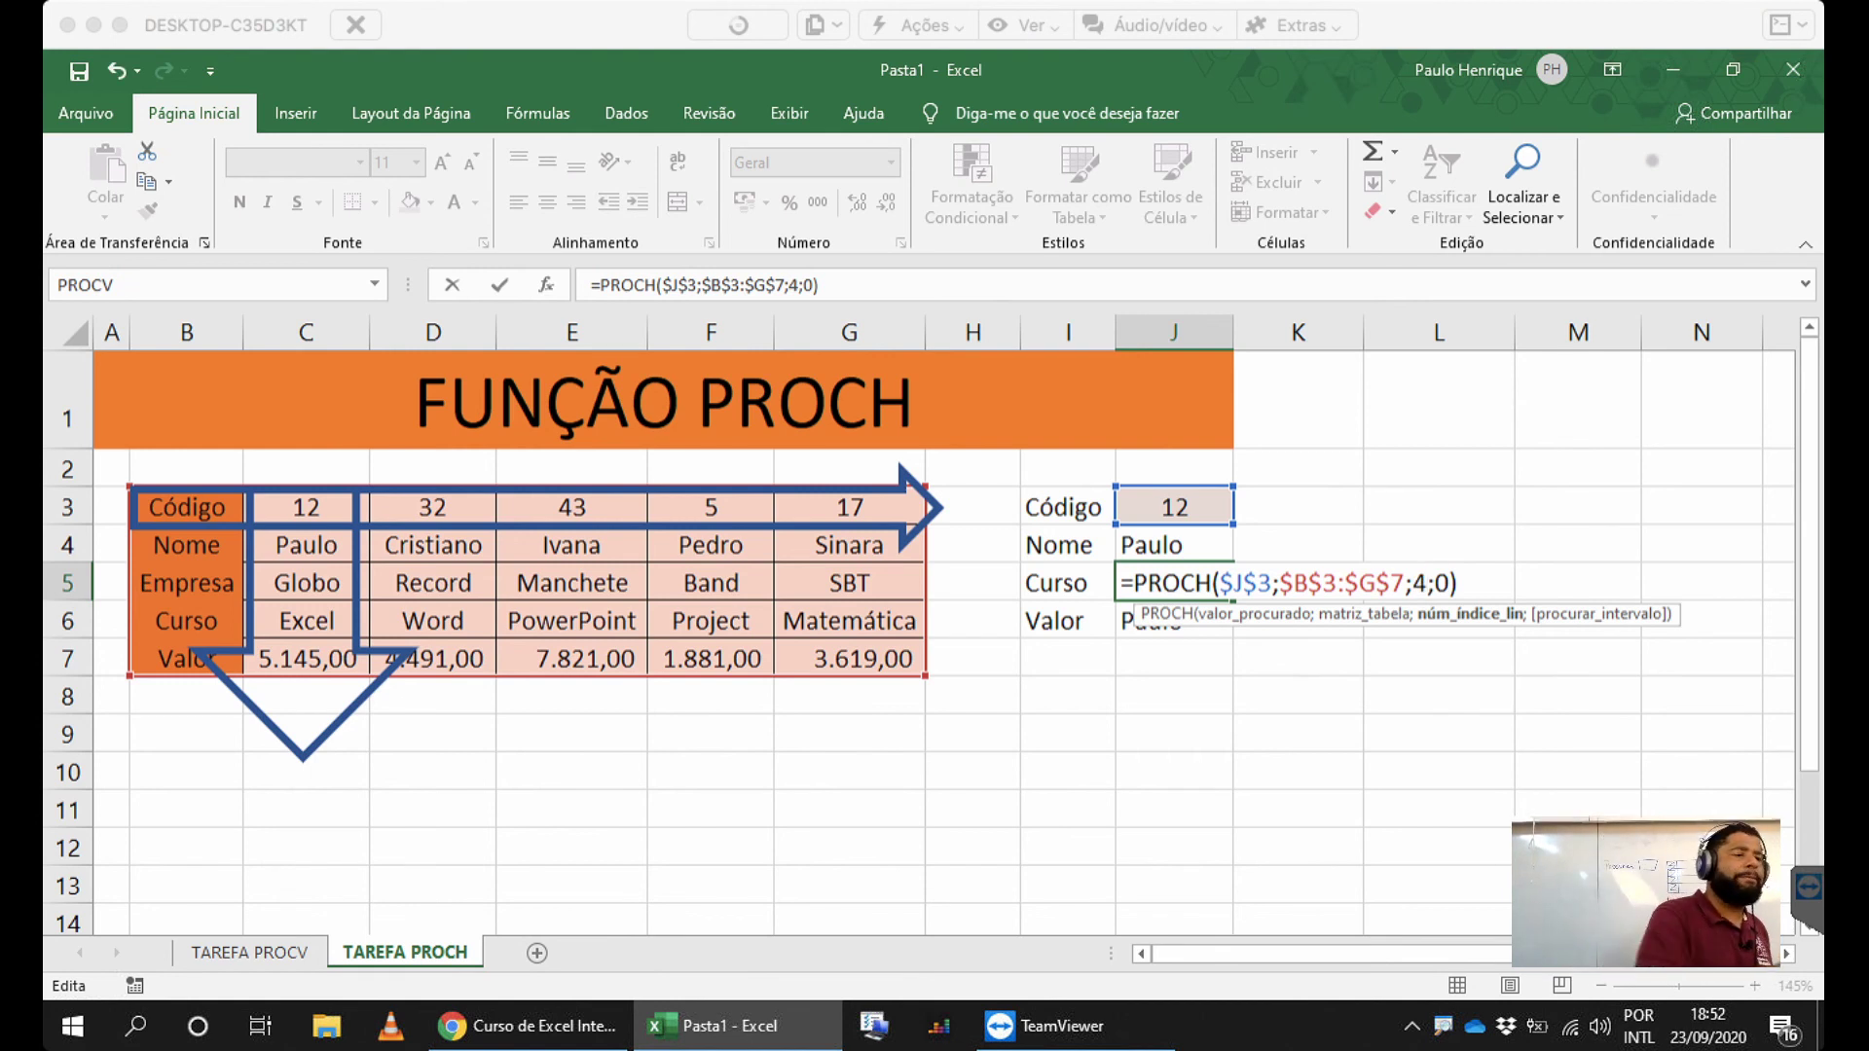
pyautogui.press('Return')
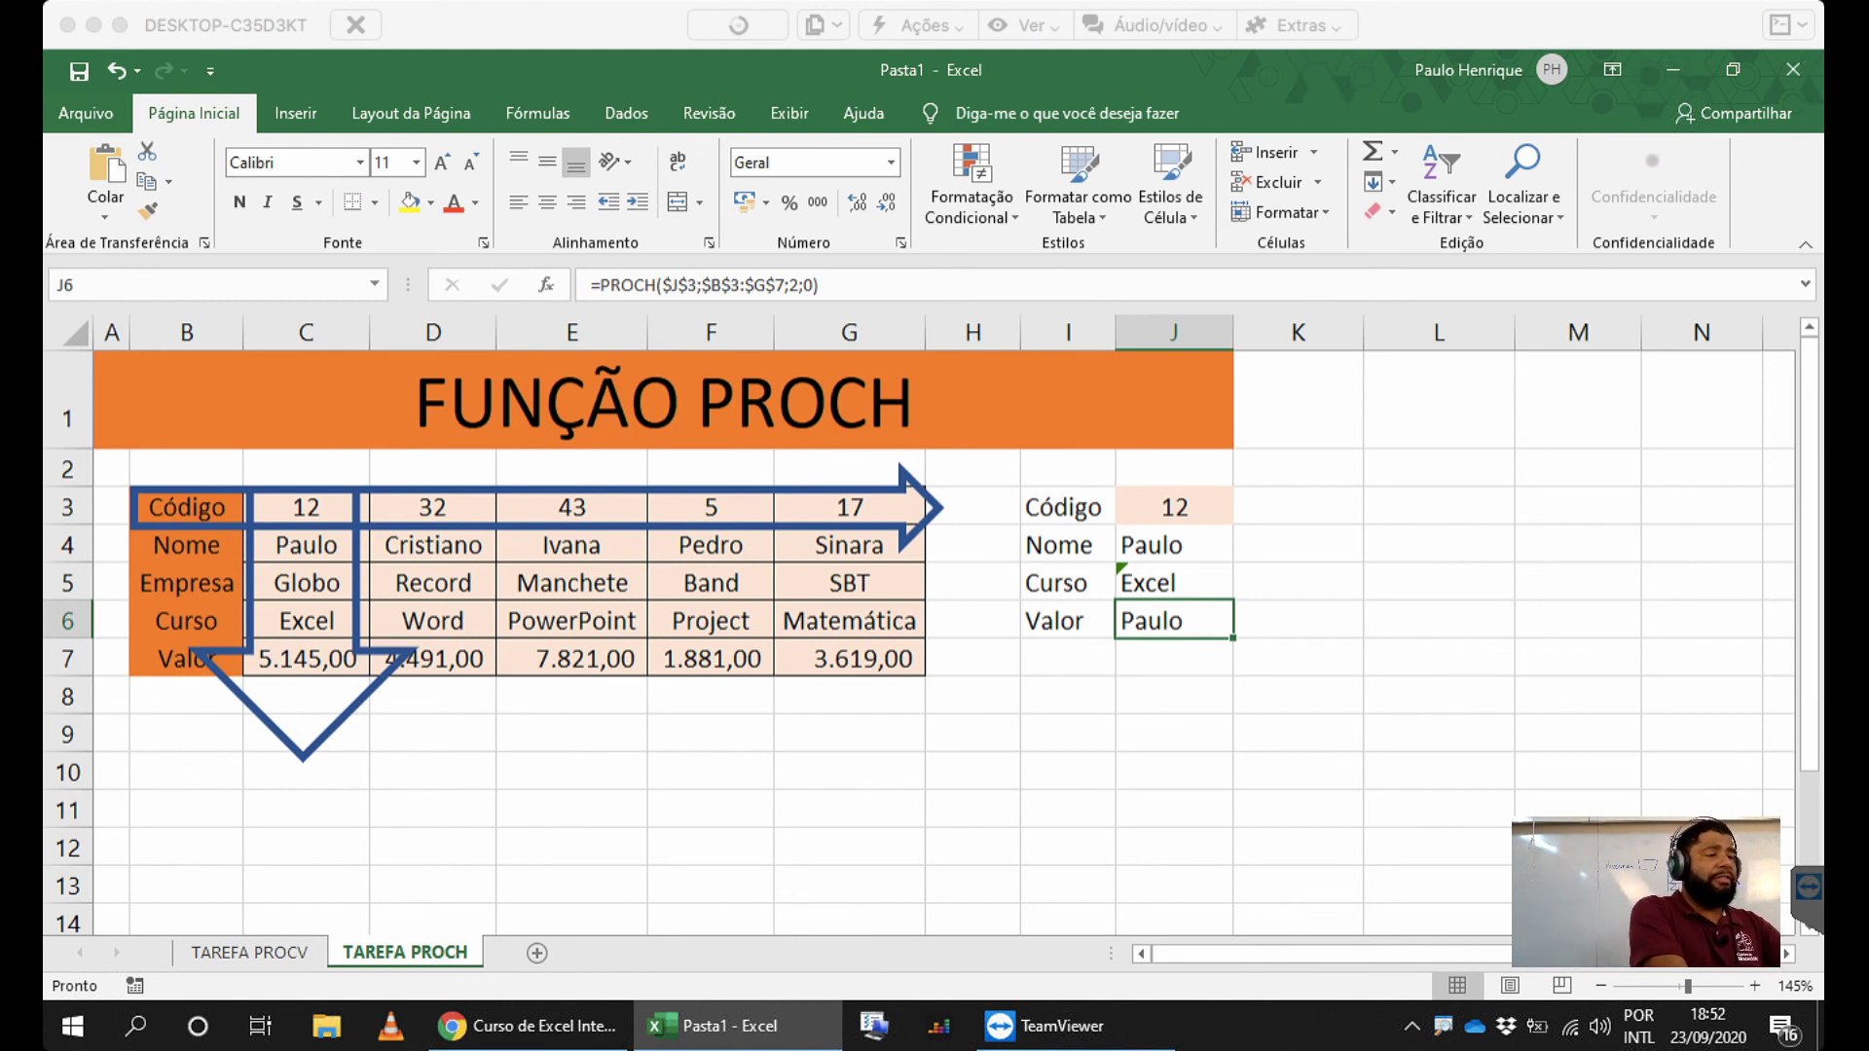
# - Change the row index in the Valor formula in J6 to 5
pyautogui.press('F2')
pyautogui.press('Left')
pyautogui.press('Left')
pyautogui.press('Left')
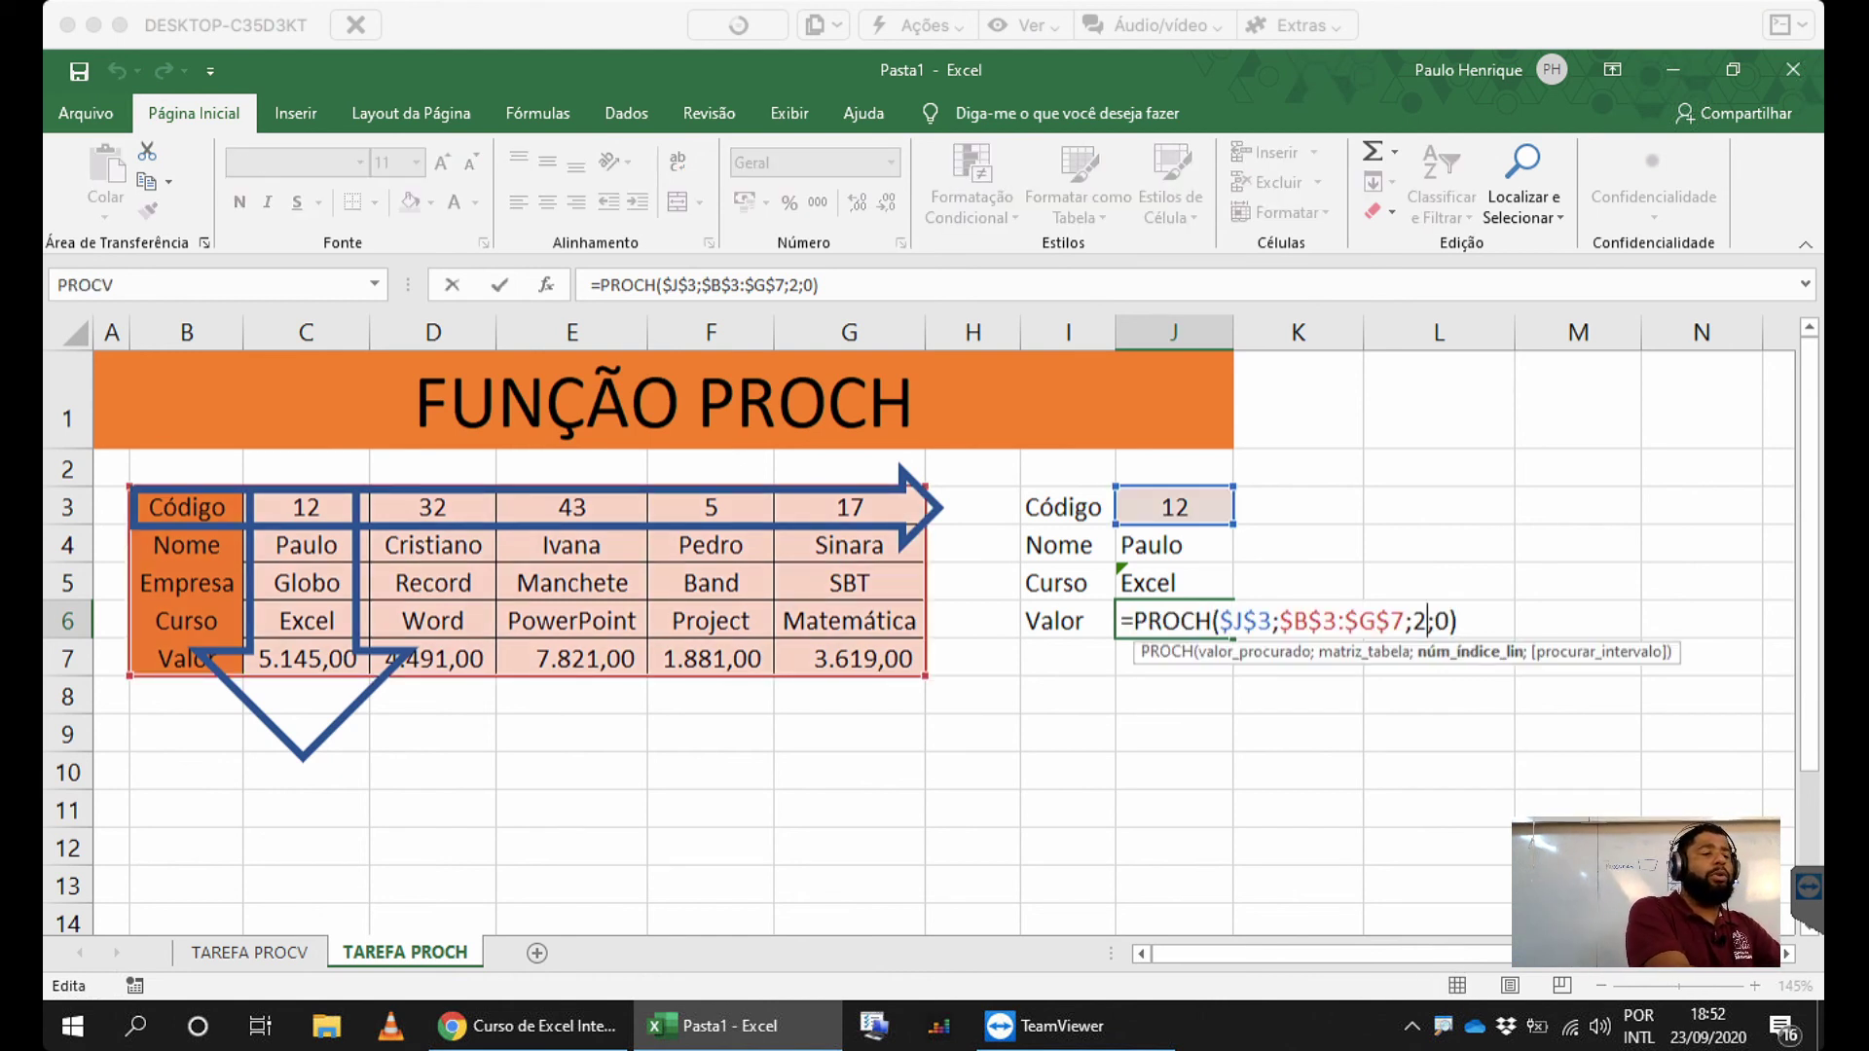
pyautogui.press('BackSpace')
pyautogui.write('5')
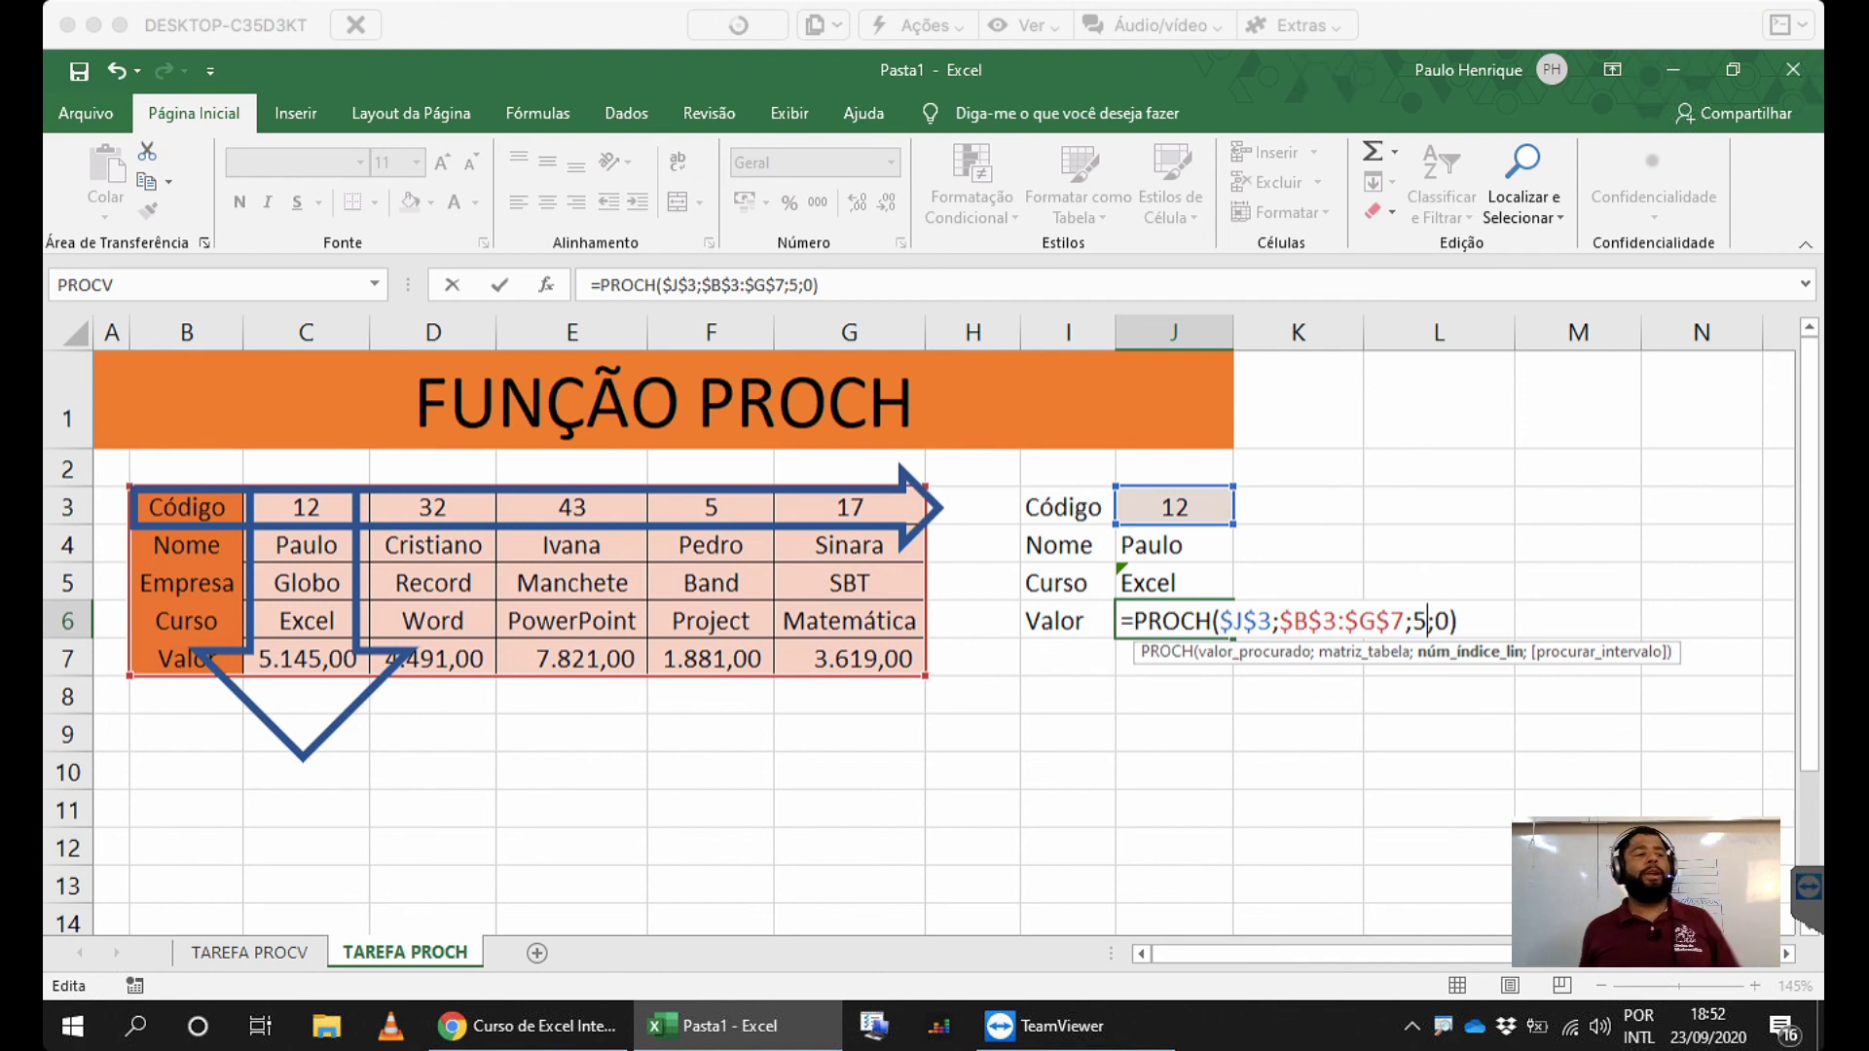
pyautogui.press('Return')
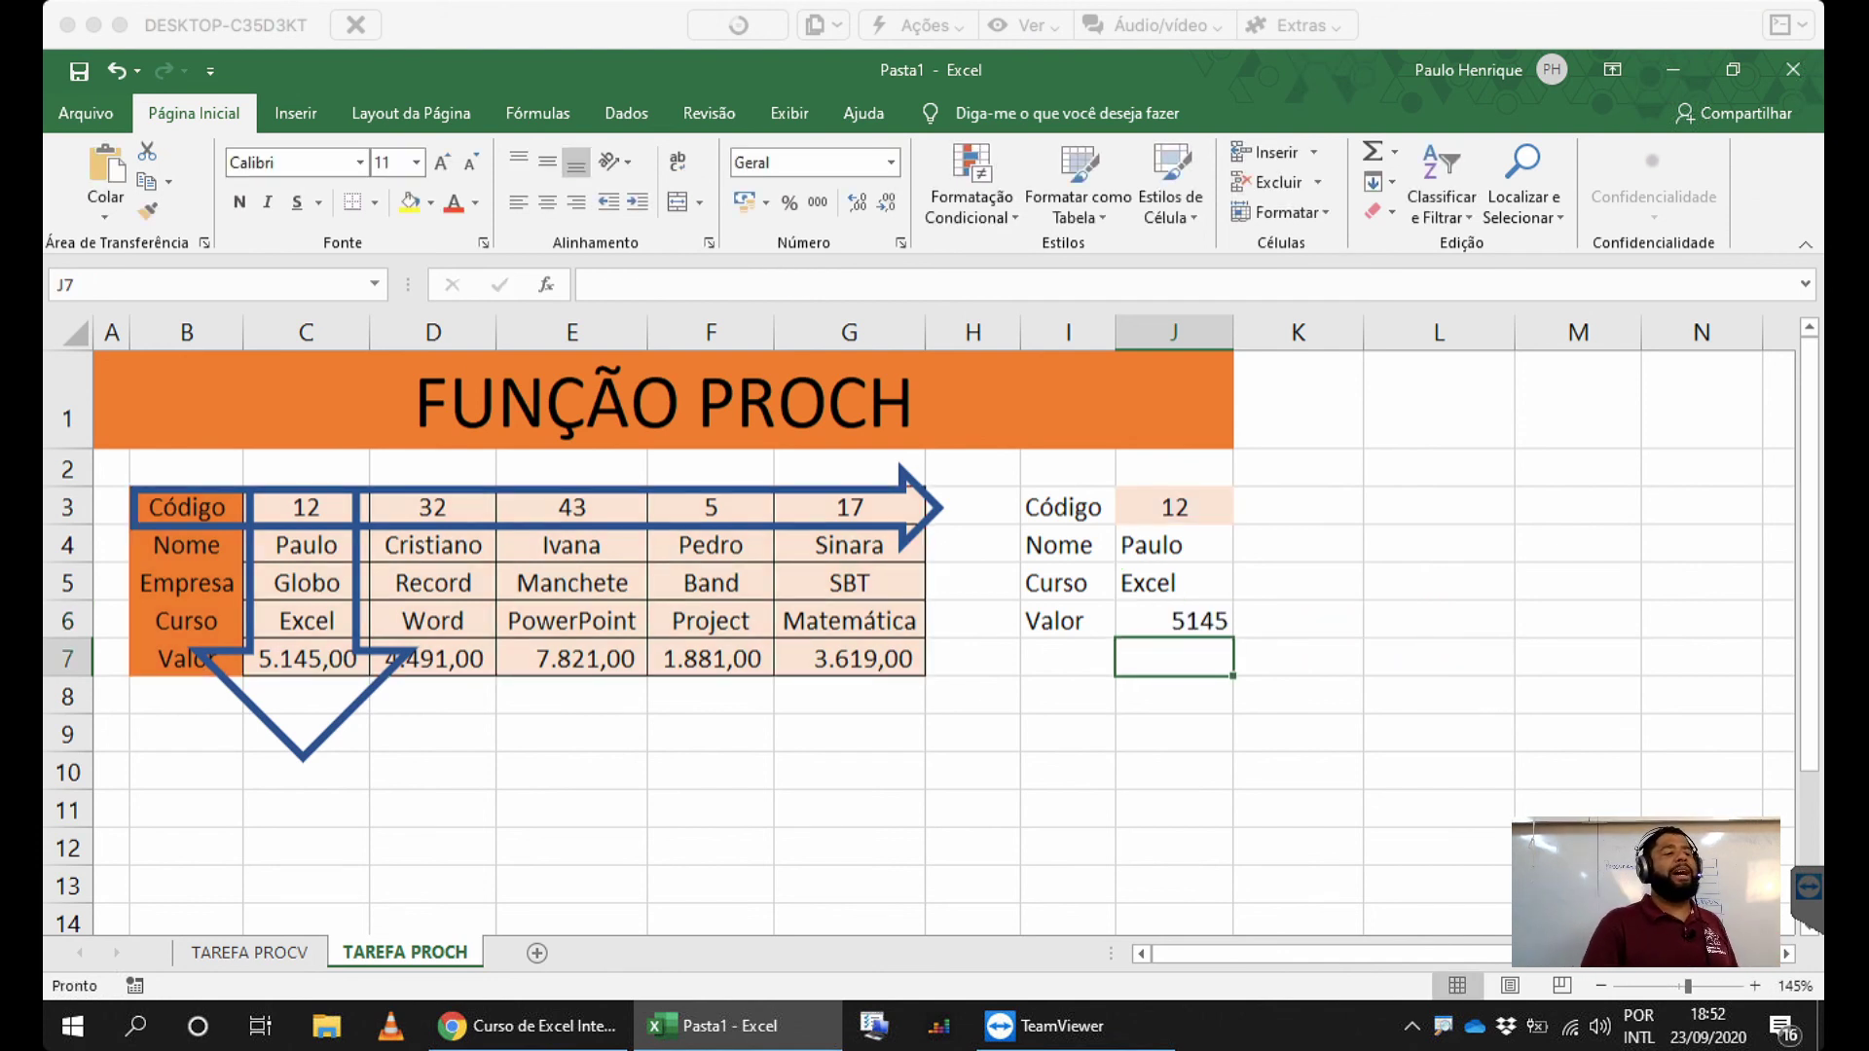
# - Format the Valor result in J6 as Contábil with a thousands separator and two decimals
pyautogui.click(1174, 620)
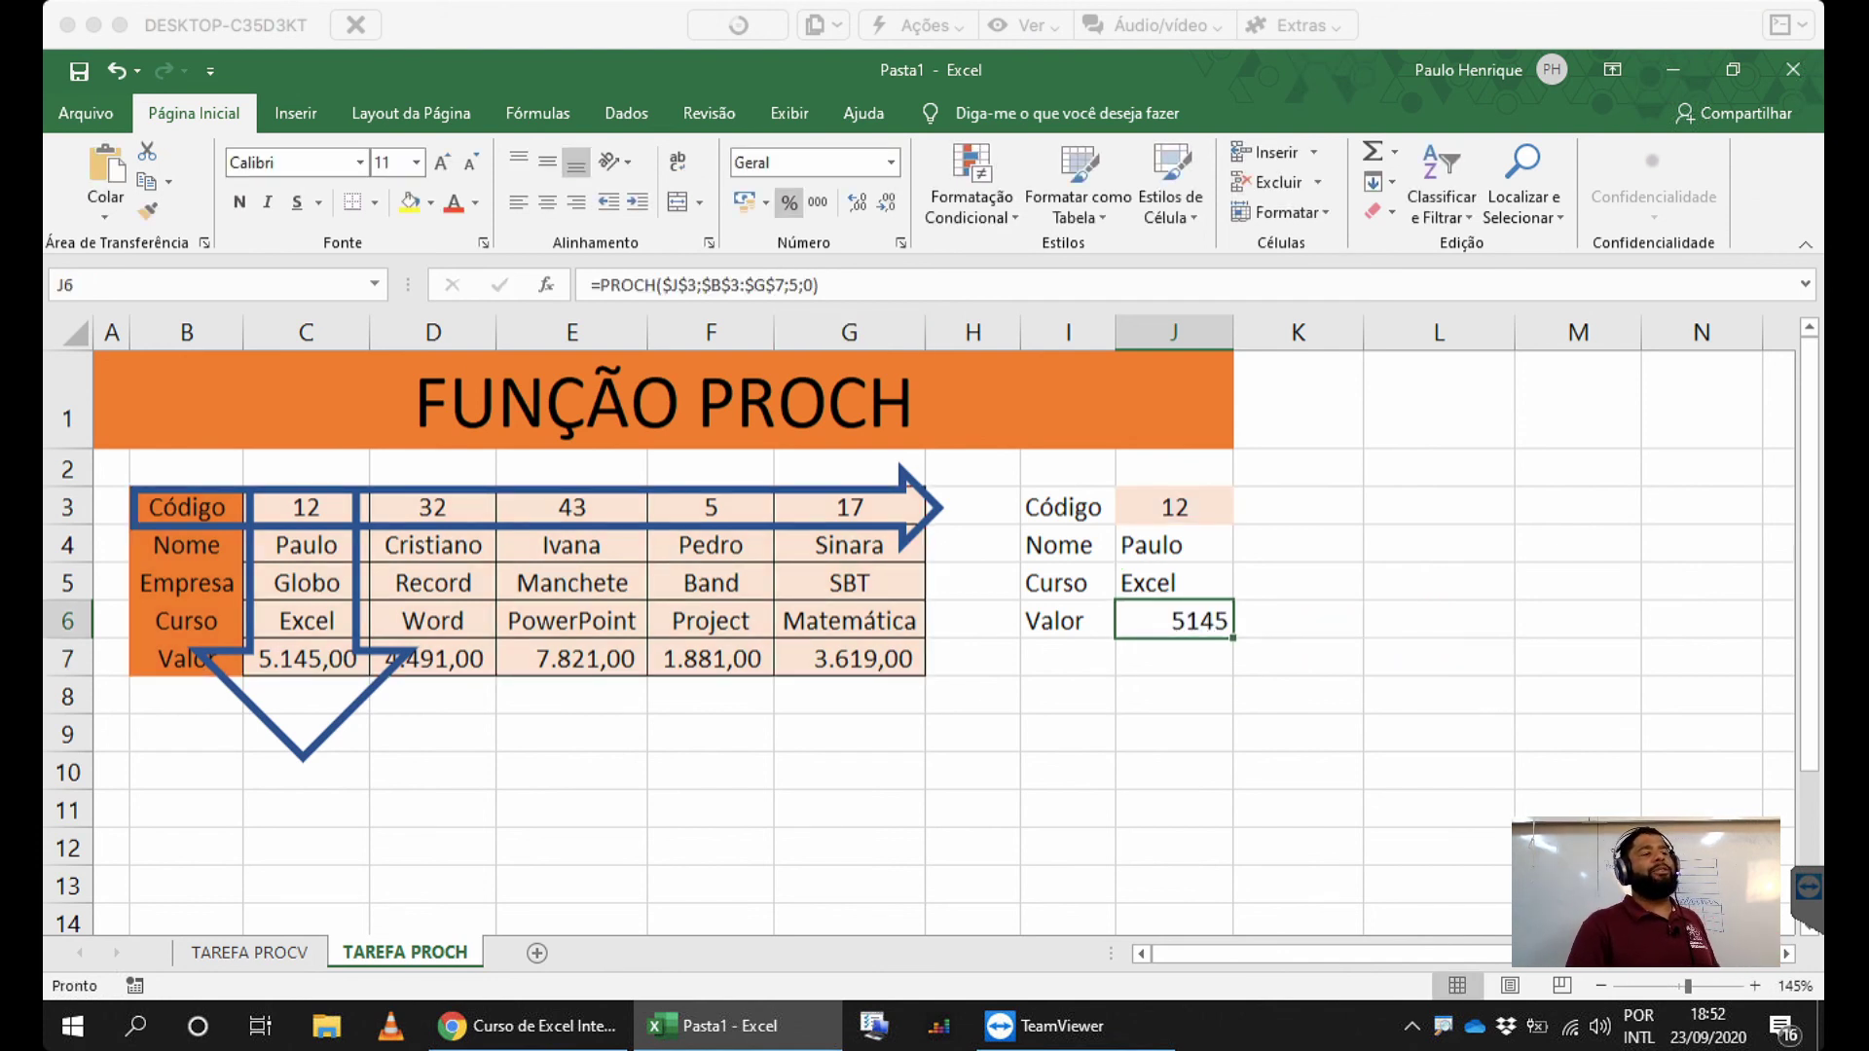
pyautogui.hotkey('alt', 'c')
pyautogui.press('k')
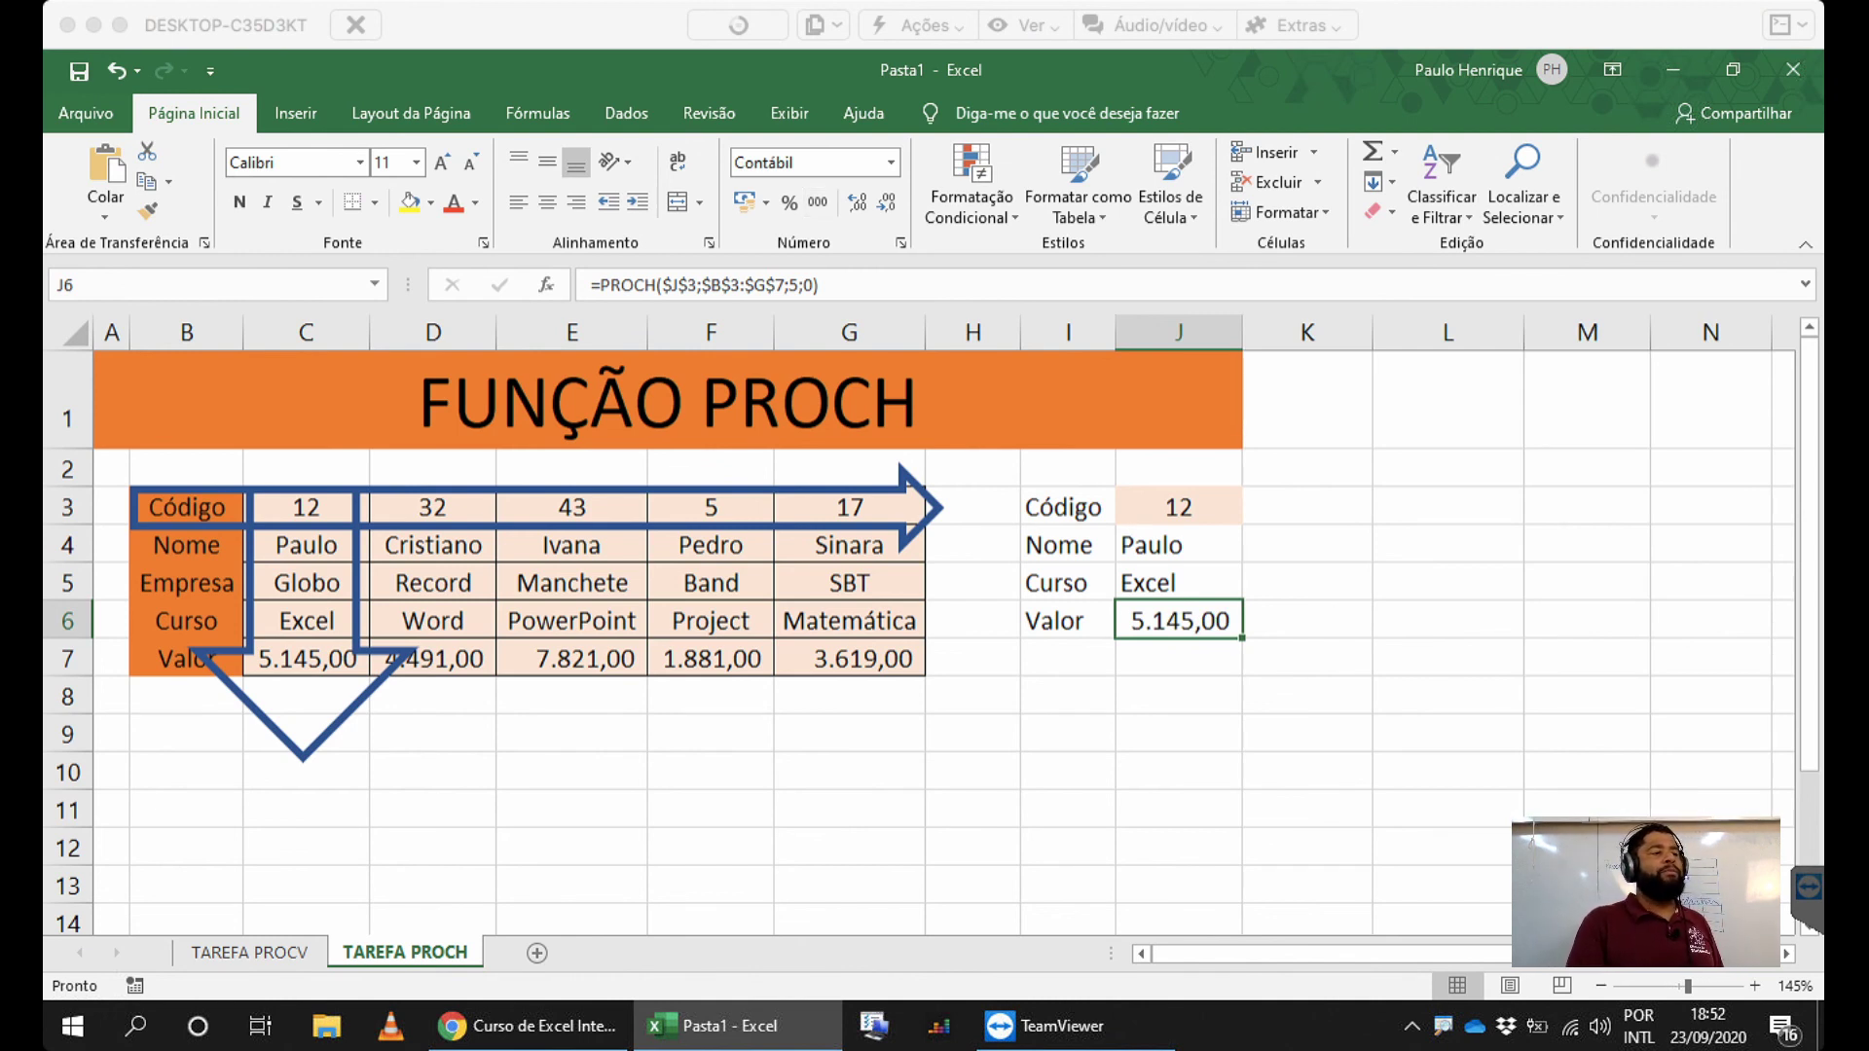
# - Set the lookup Código in J3 to 5 to test the PROCH formulas
pyautogui.click(711, 620)
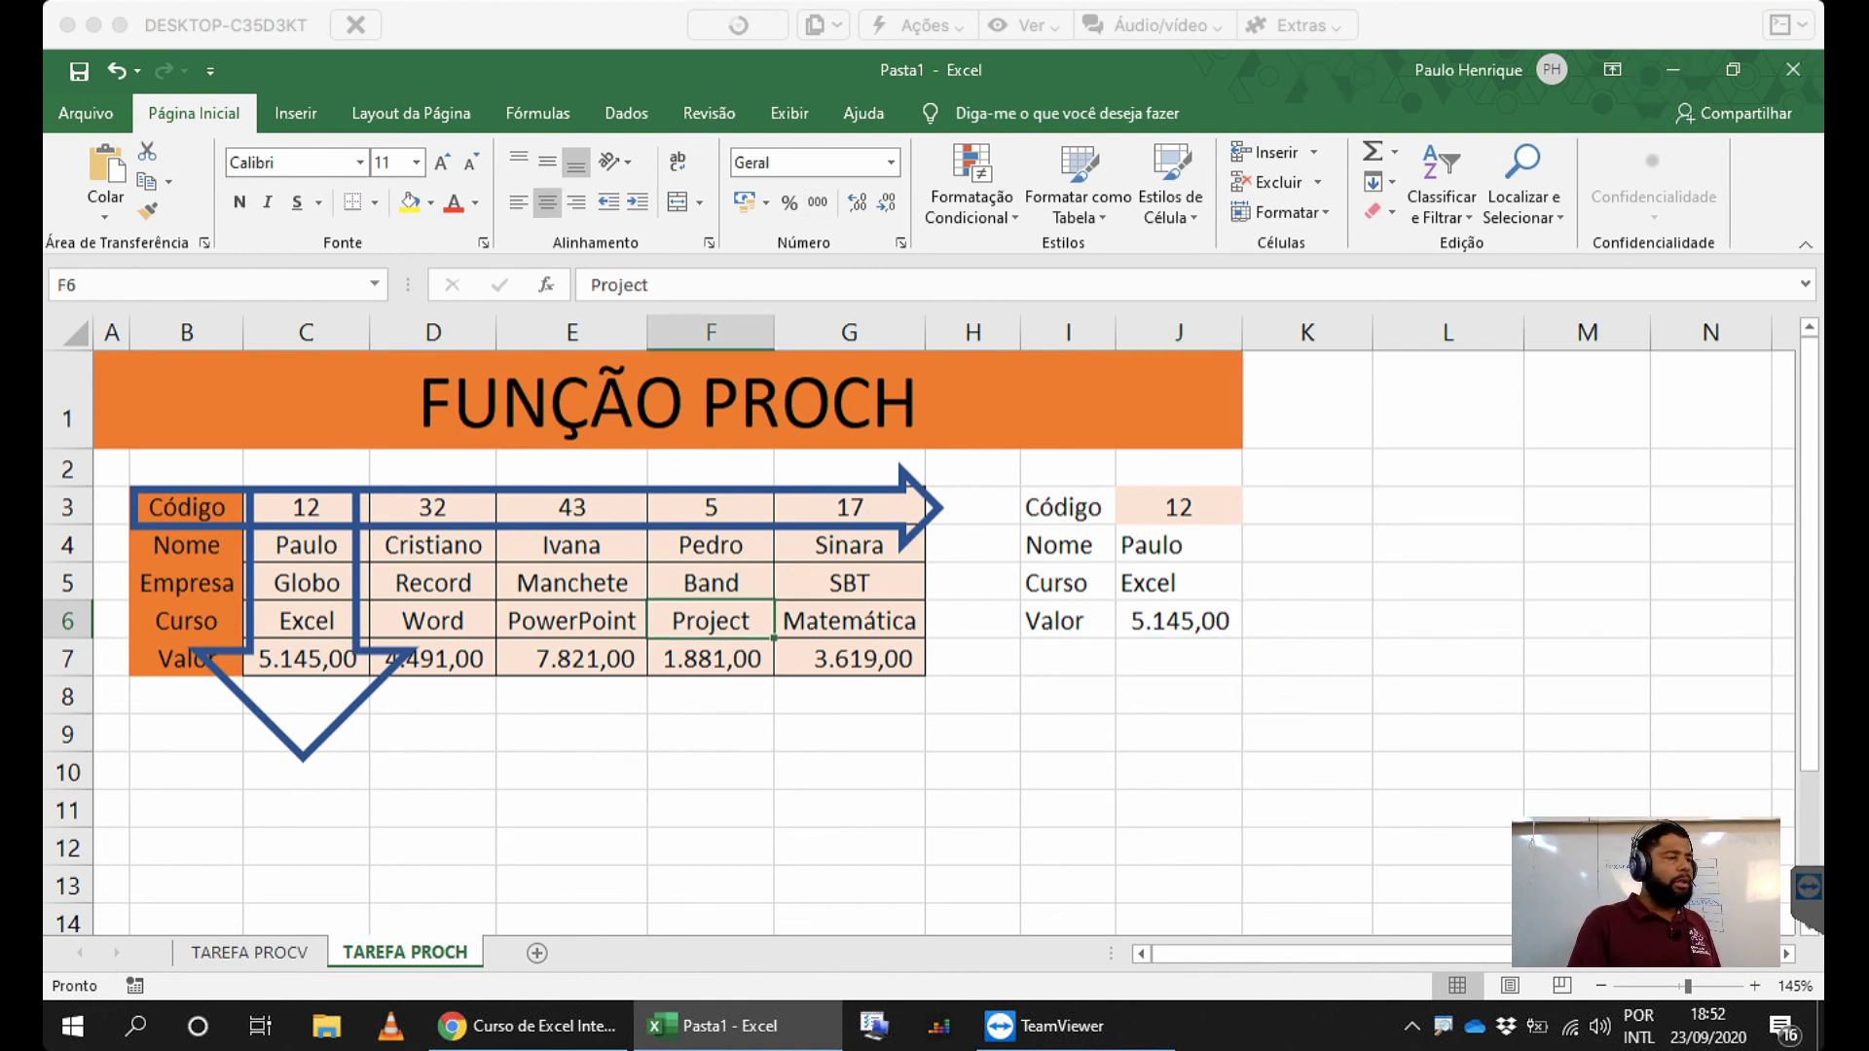
pyautogui.click(571, 659)
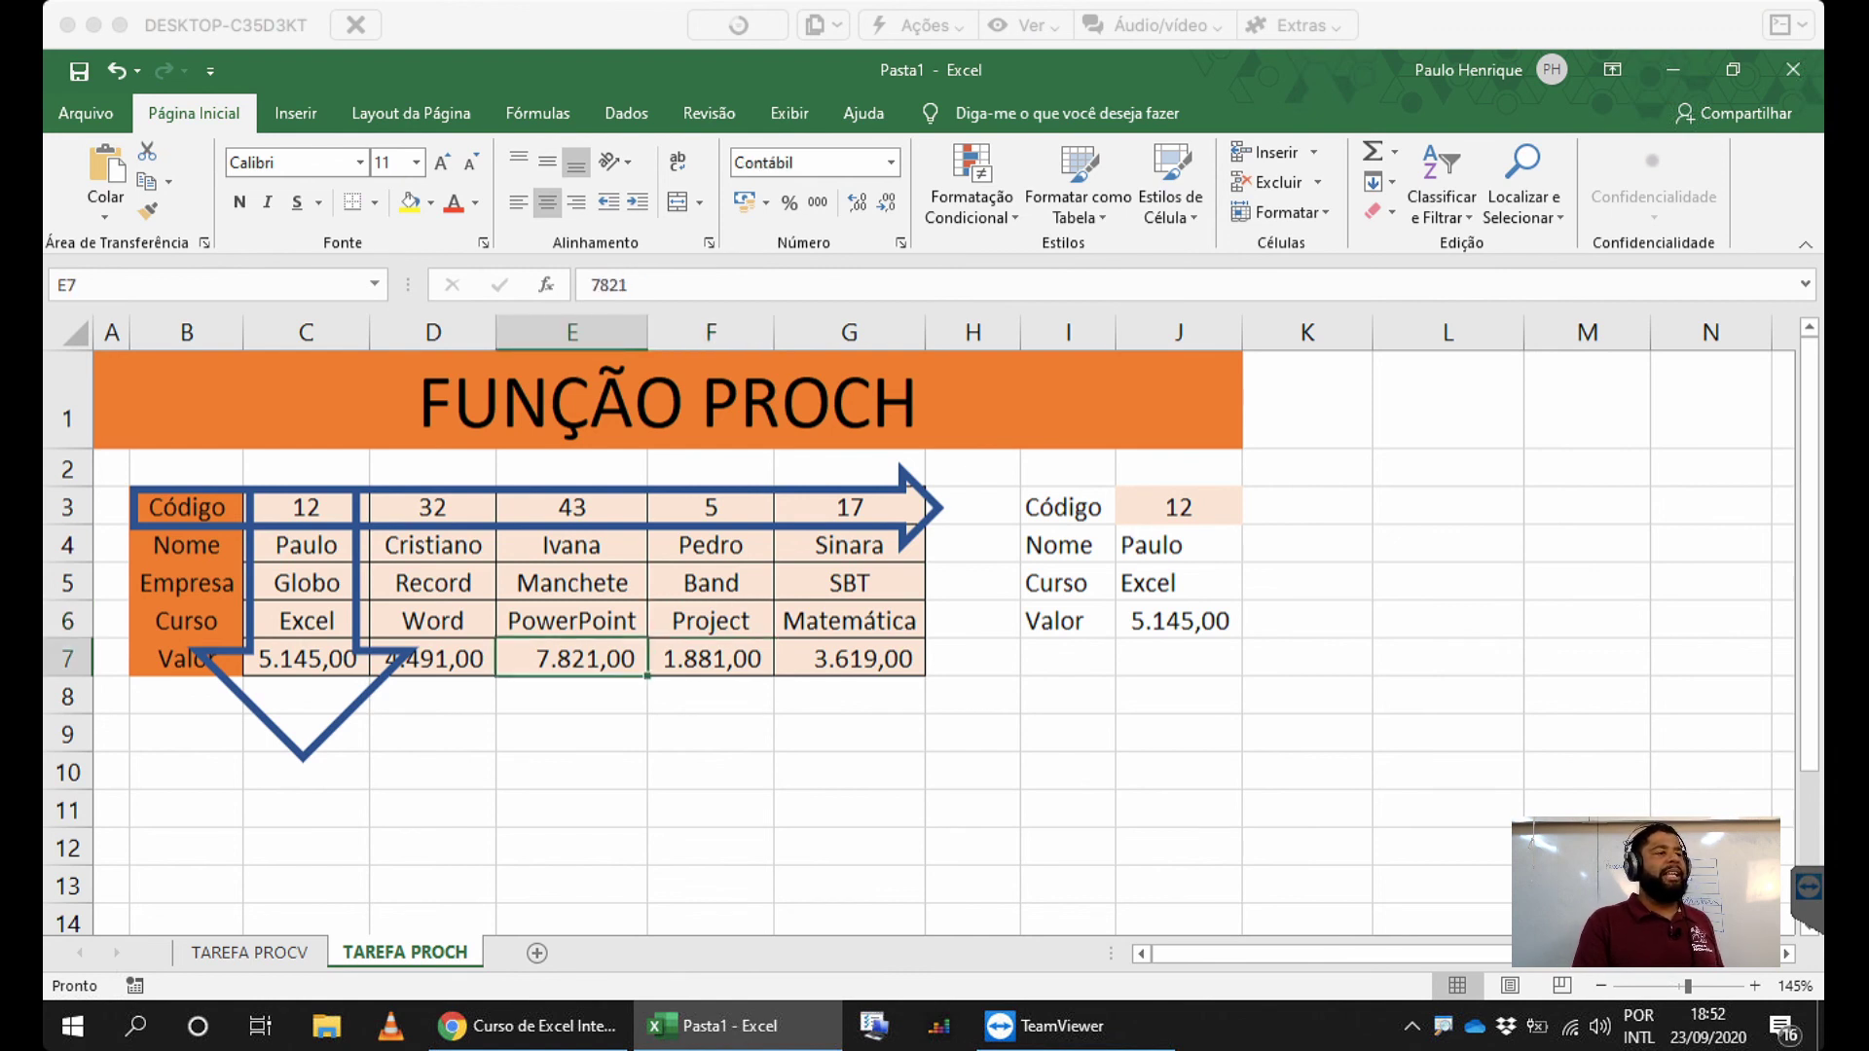
pyautogui.click(1178, 508)
pyautogui.write('5')
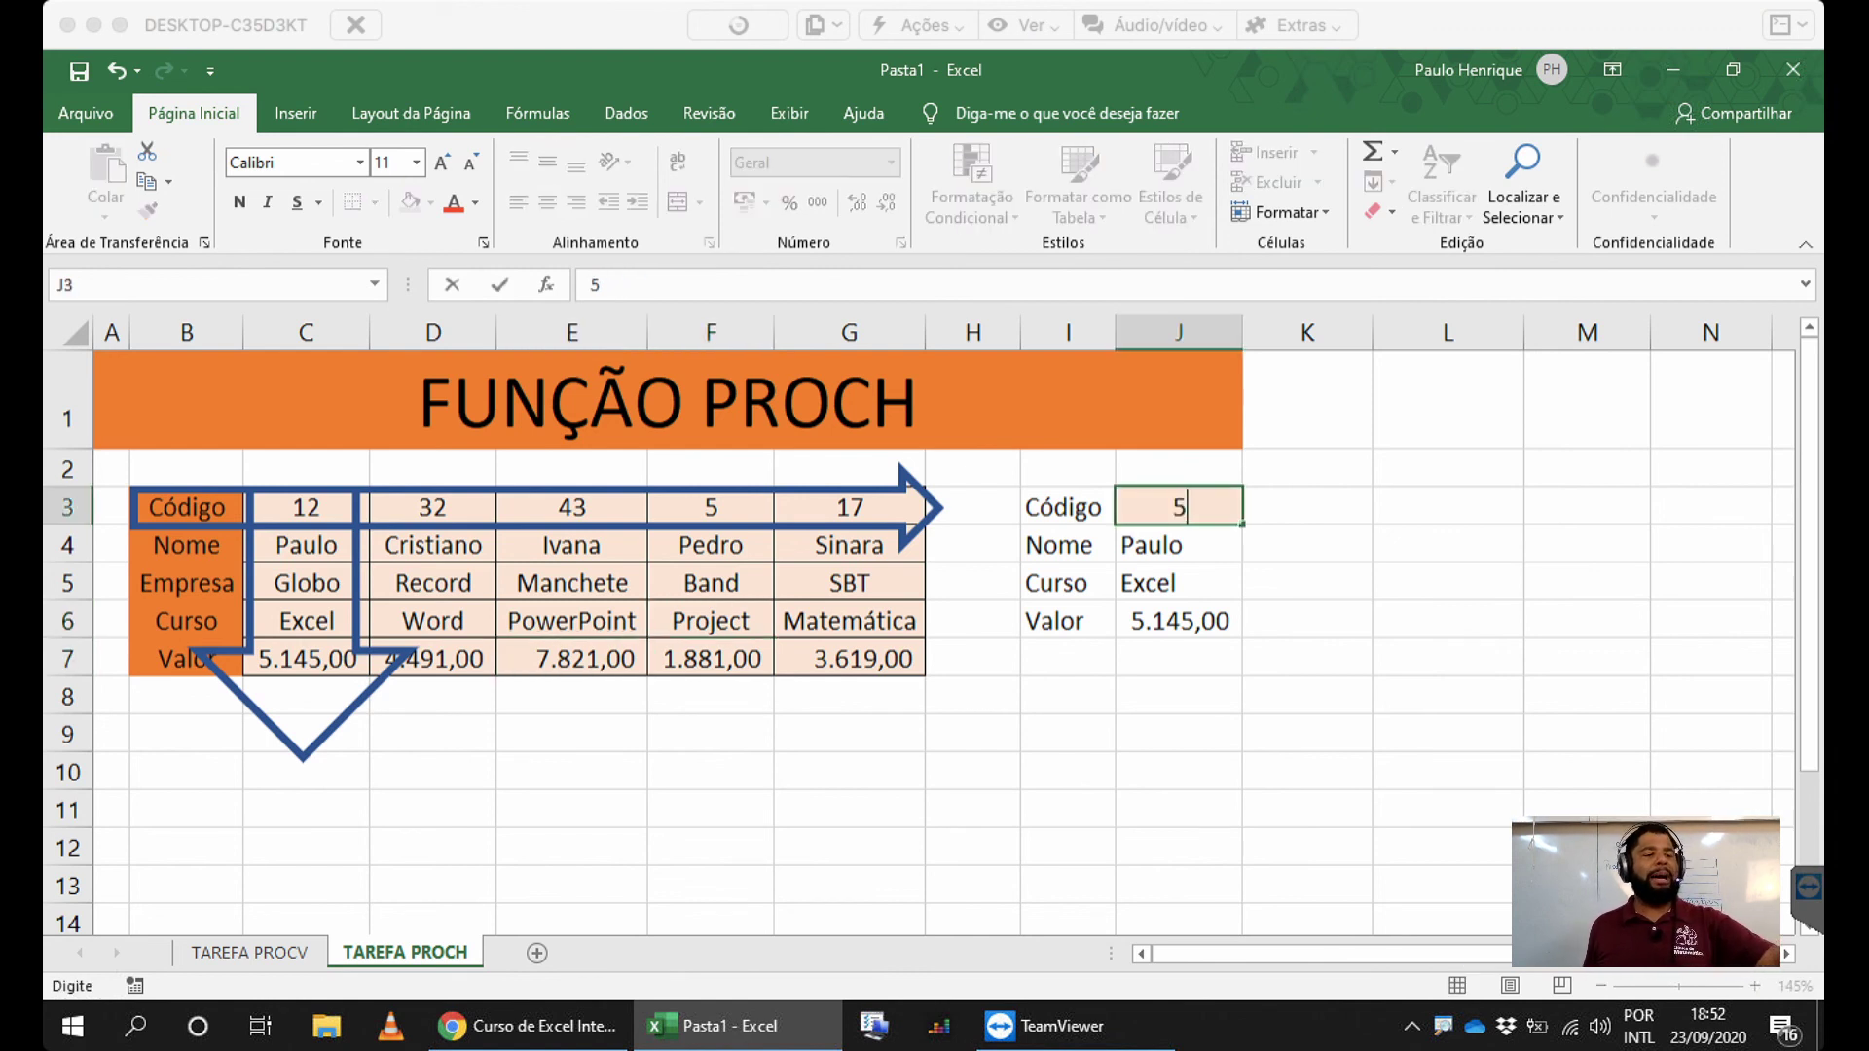
pyautogui.press('Return')
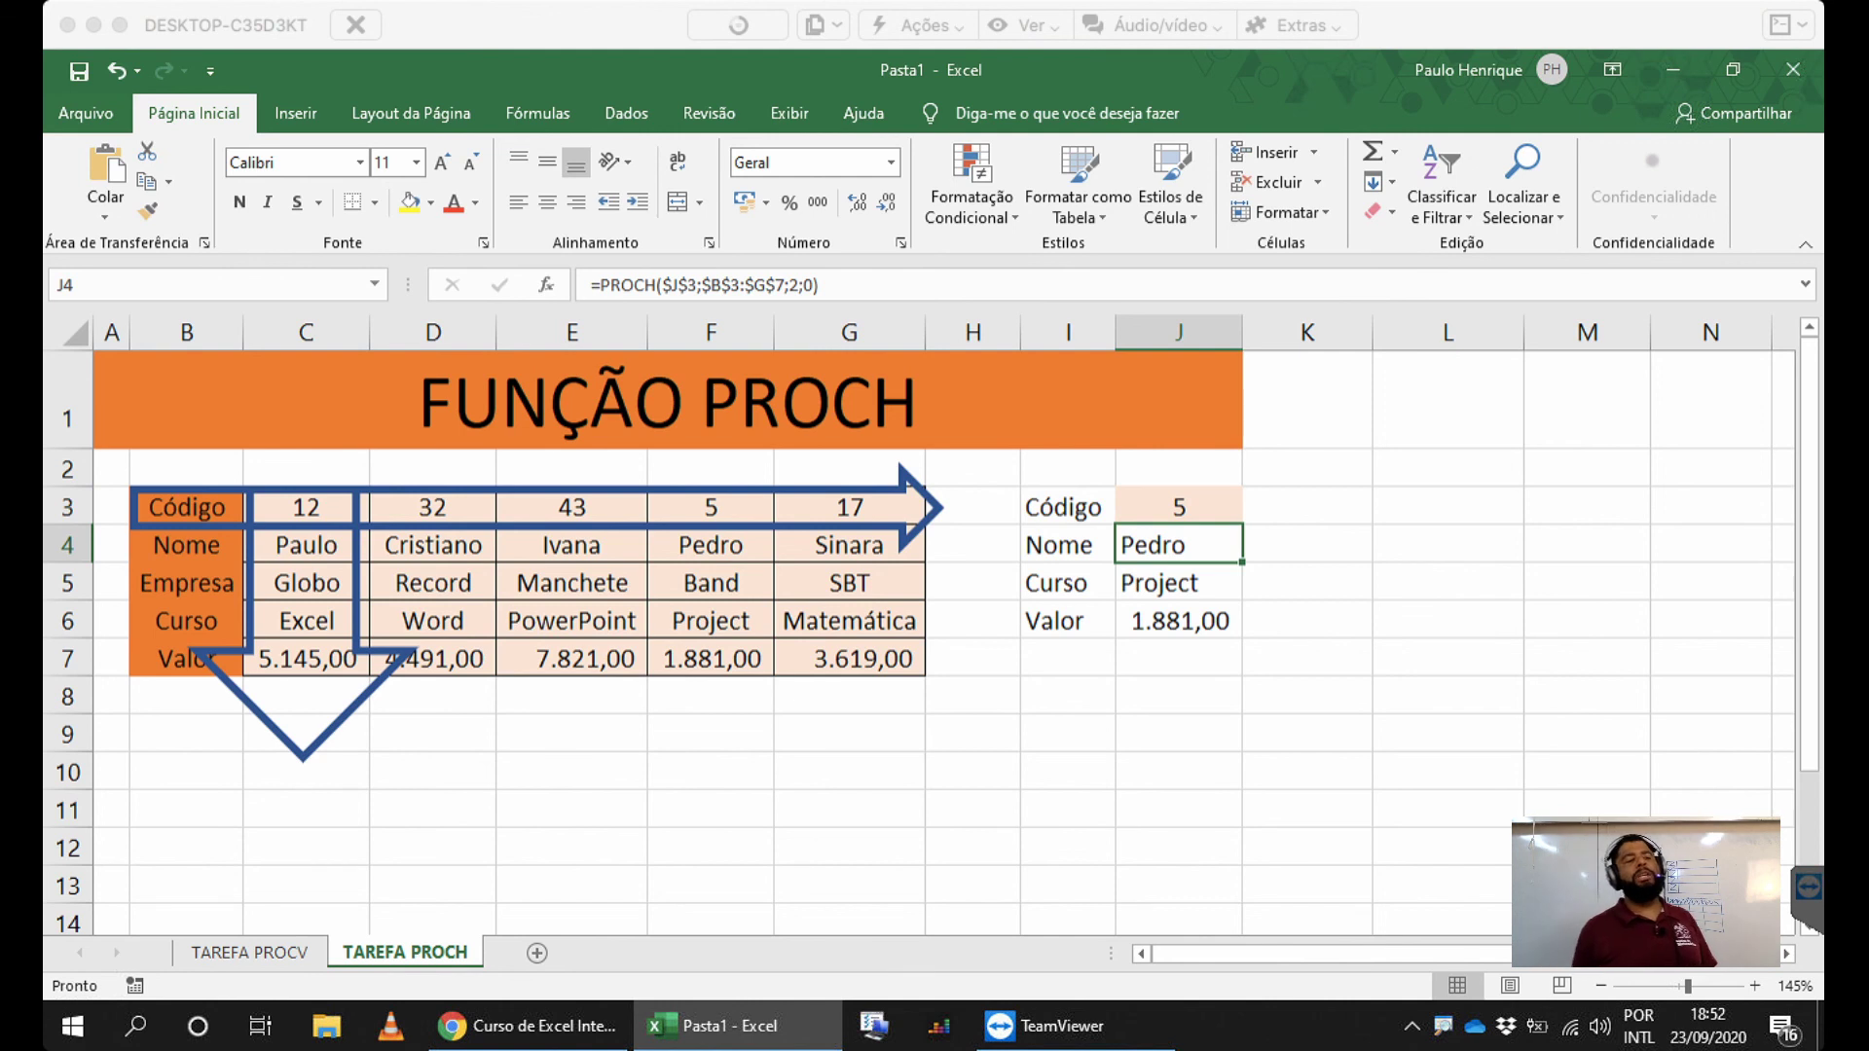